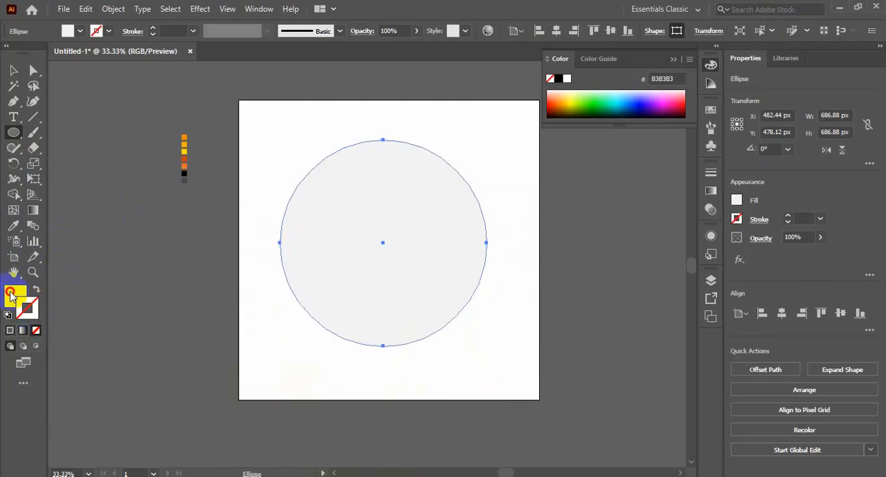
Step: Fill the circle with the orange swatch F48E00 and centre it horizontally and vertically on the artboard
{"action": "left_click", "coordinate": [186, 137]}
{"action": "left_click", "coordinate": [13, 70]}
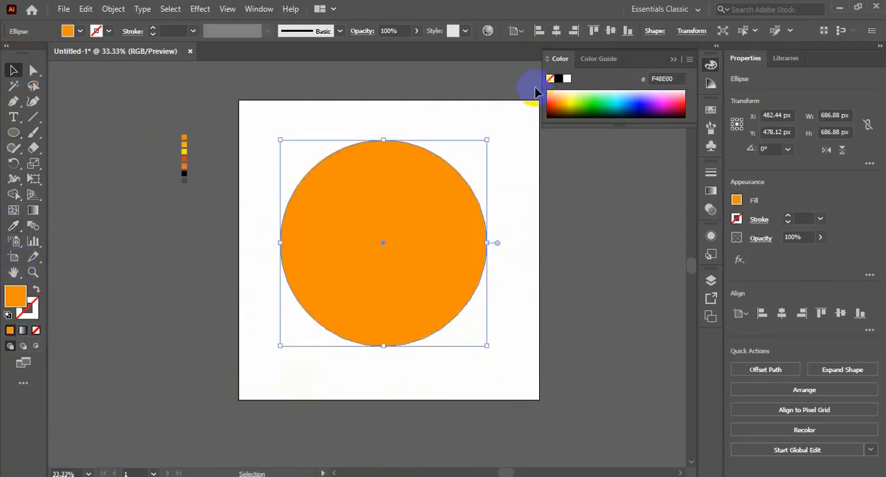
{"action": "left_click", "coordinate": [555, 31]}
{"action": "left_click", "coordinate": [609, 30]}
{"action": "left_click", "coordinate": [552, 325]}
{"action": "left_click", "coordinate": [450, 381]}
Step: Show the rulers, add vertical and horizontal guides through the artboard's centre, and lock the guides
{"action": "key", "text": "ctrl+r"}
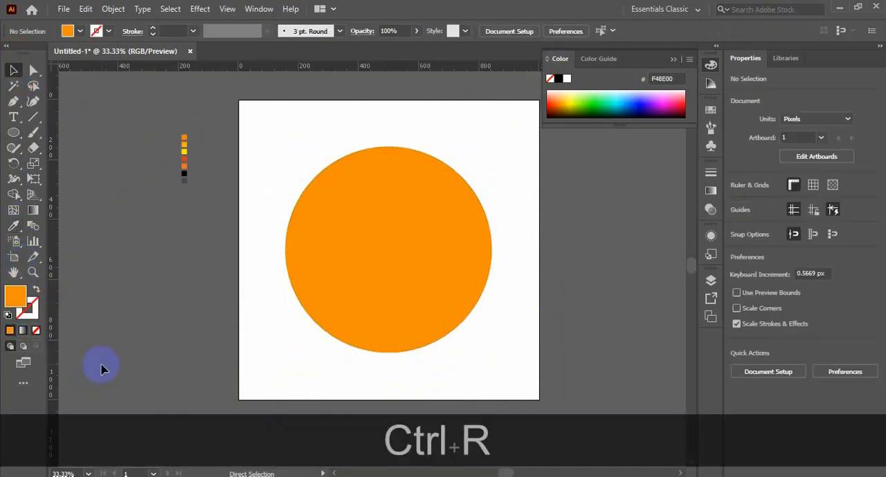
{"action": "left_click_drag", "start_coordinate": [53, 372], "coordinate": [390, 398]}
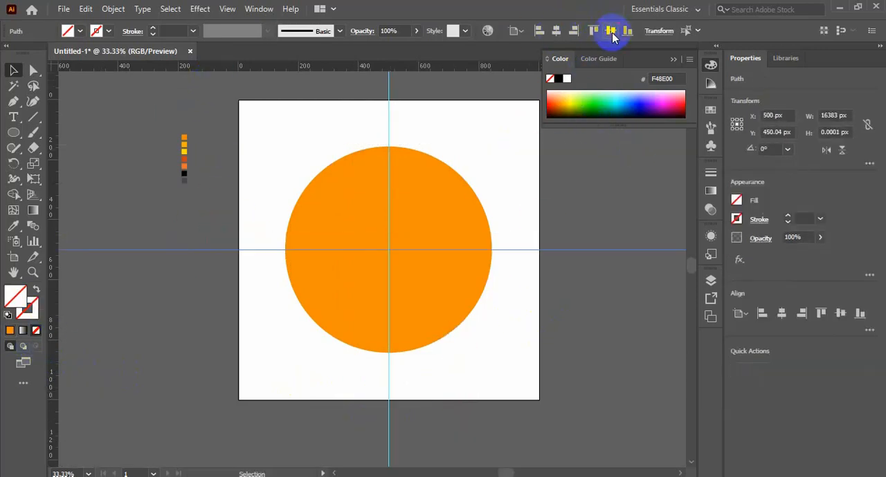
{"action": "left_click", "coordinate": [603, 313]}
{"action": "left_click", "coordinate": [595, 249]}
{"action": "right_click", "coordinate": [595, 305]}
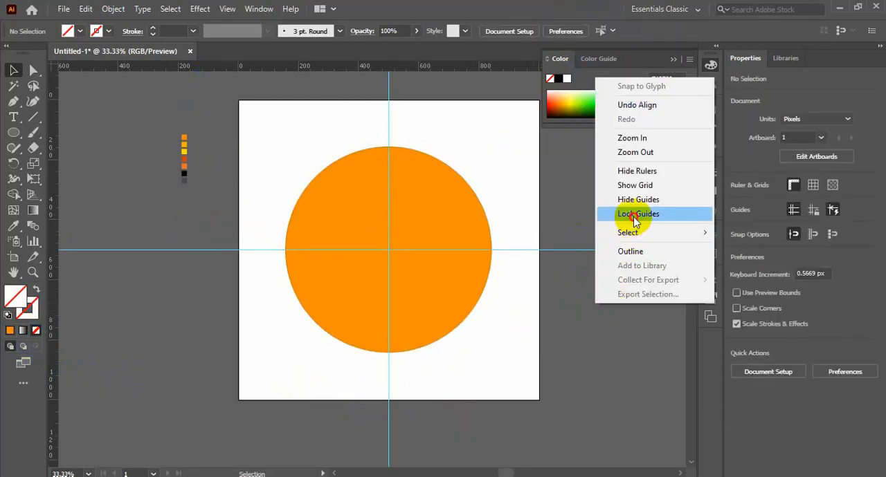
{"action": "left_click", "coordinate": [632, 214]}
Step: Add a concentric copy about 557 px wide in front of the orange circle, filled with the dark grey swatch 48454B
{"action": "left_click", "coordinate": [446, 319]}
{"action": "key", "text": "ctrl+c"}
{"action": "key", "text": "ctrl+f"}
{"action": "left_click_drag", "start_coordinate": [490, 355], "coordinate": [472, 333]}
{"action": "left_click", "coordinate": [11, 226]}
{"action": "left_click", "coordinate": [186, 178]}
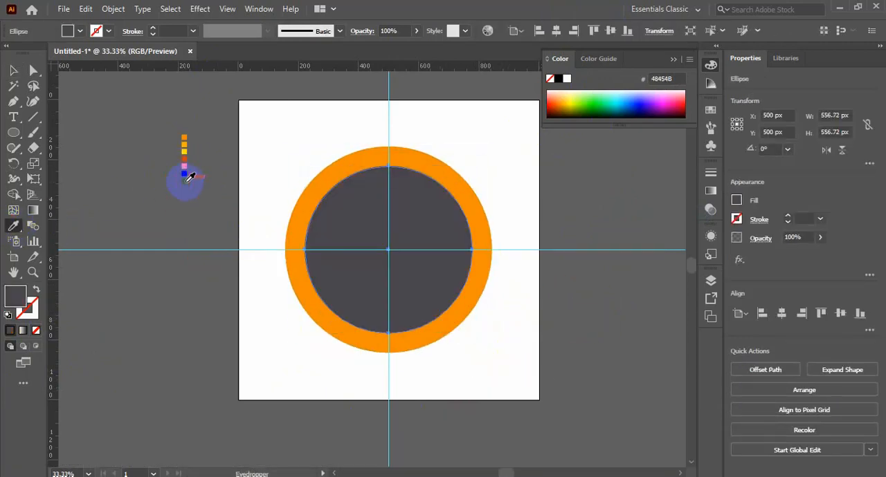
Step: Blend the outer orange circle with the inner dark grey circle, joining them at their top anchor points
{"action": "left_click_drag", "start_coordinate": [536, 377], "coordinate": [294, 224]}
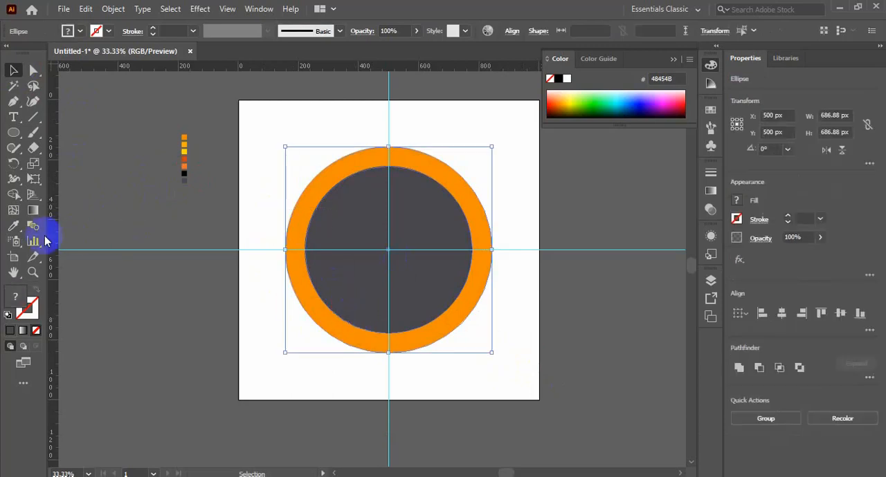
{"action": "left_click", "coordinate": [33, 225]}
{"action": "key", "text": "ctrl+space"}
{"action": "left_click_drag", "start_coordinate": [359, 131], "coordinate": [455, 199]}
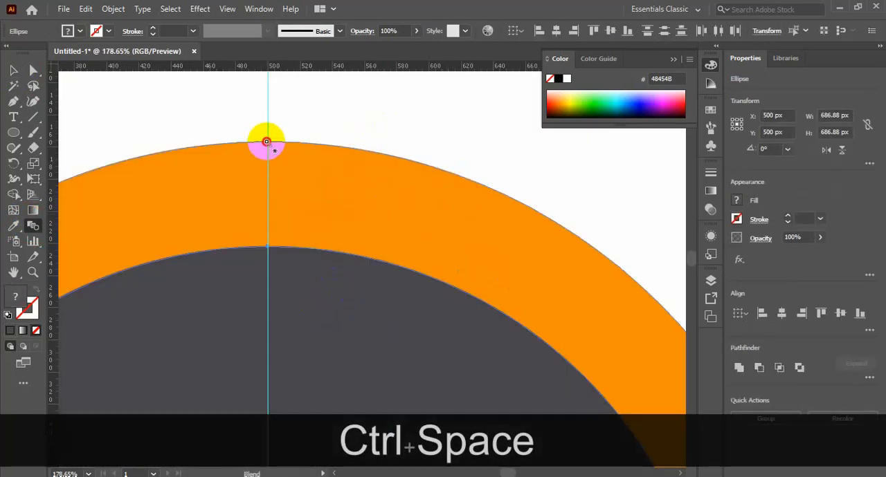
{"action": "left_click", "coordinate": [266, 245]}
Step: Set the blend spacing to 4 specified steps
{"action": "double_click", "coordinate": [33, 226]}
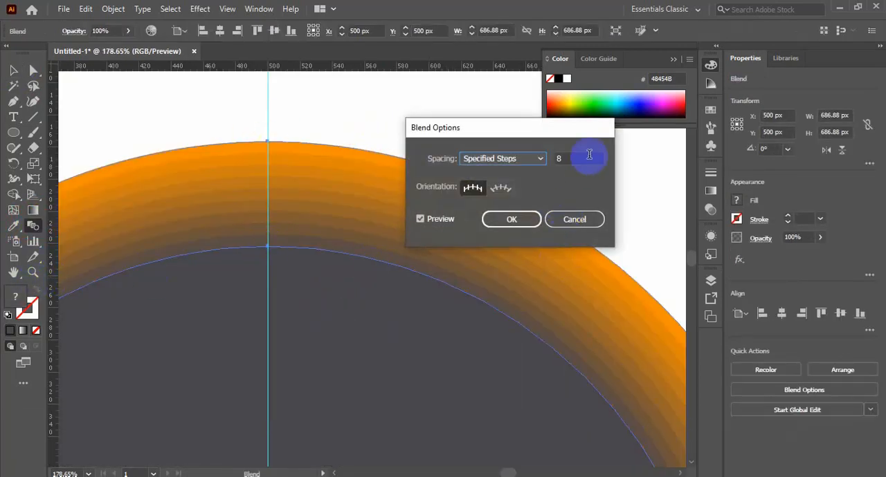
{"action": "left_click", "coordinate": [589, 158]}
{"action": "key", "text": "Down"}
{"action": "key", "text": "Down"}
{"action": "key", "text": "Down"}
{"action": "key", "text": "Down"}
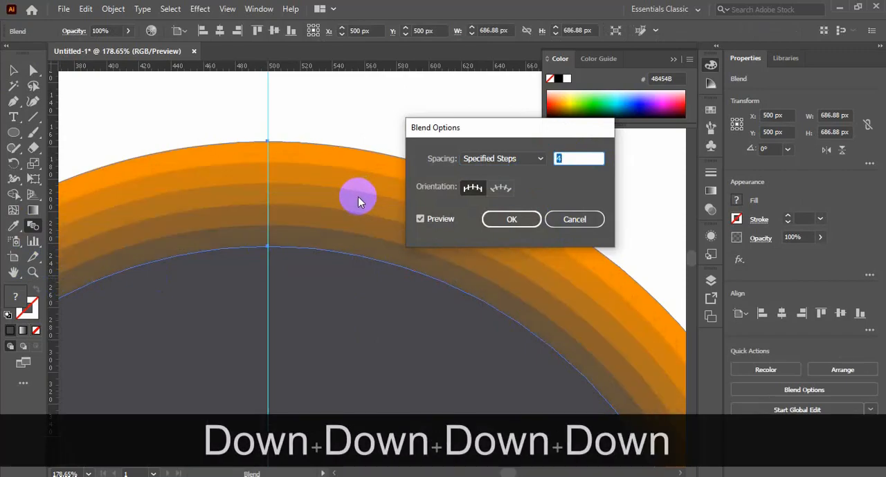
{"action": "left_click", "coordinate": [512, 220]}
Step: Expand the blend into separate circles and ungroup them
{"action": "left_click", "coordinate": [189, 148]}
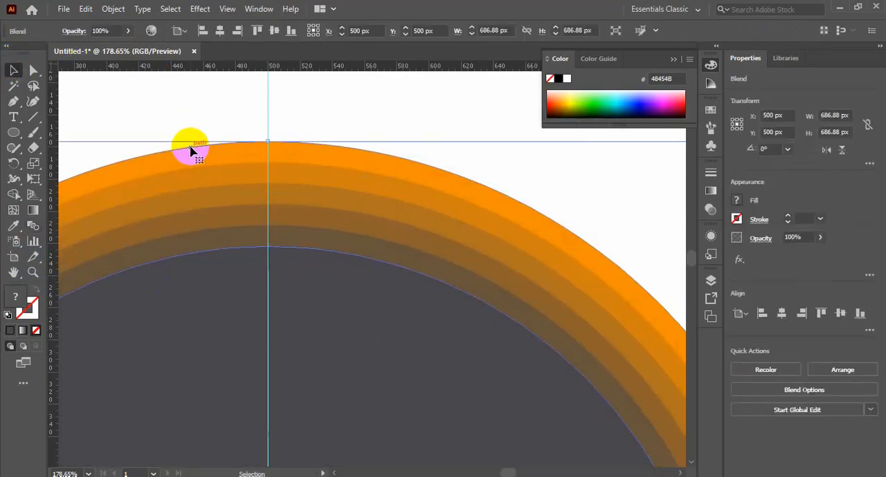
{"action": "key", "text": "ctrl+KP_0"}
{"action": "left_click", "coordinate": [113, 8]}
{"action": "left_click", "coordinate": [170, 172]}
{"action": "left_click", "coordinate": [113, 9]}
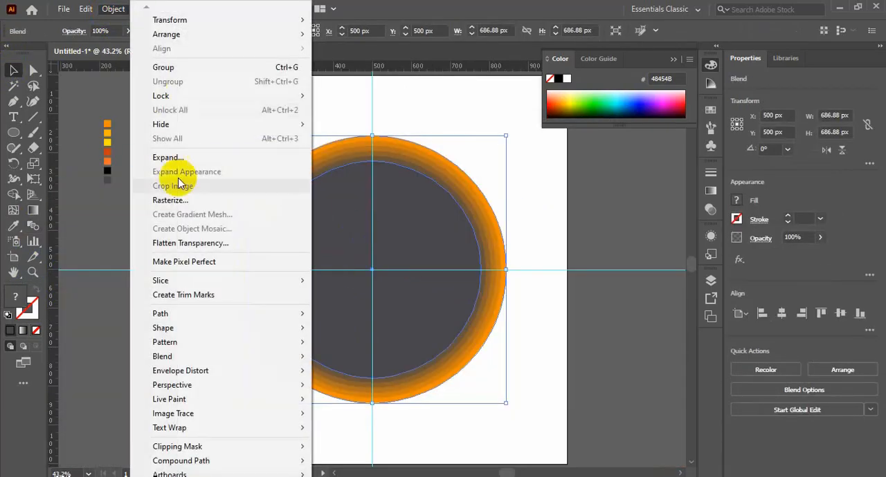
{"action": "left_click", "coordinate": [169, 158]}
{"action": "left_click", "coordinate": [415, 319]}
{"action": "left_click", "coordinate": [521, 303]}
{"action": "left_click", "coordinate": [436, 277]}
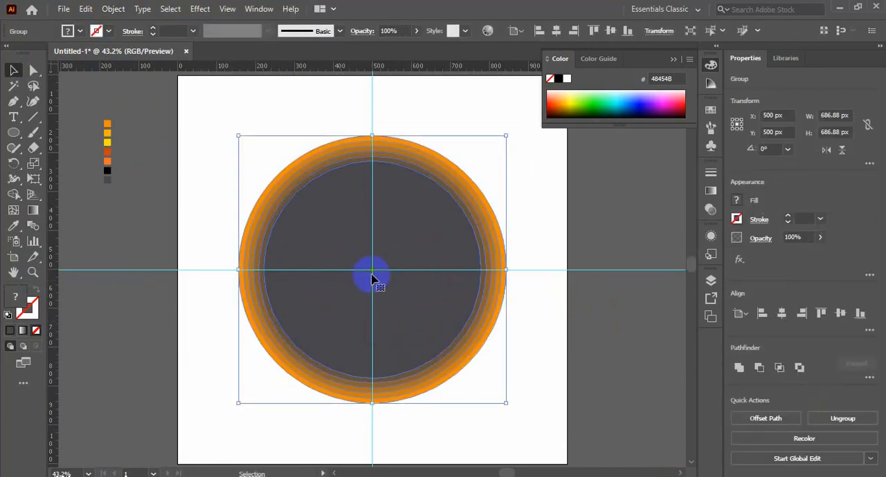
{"action": "right_click", "coordinate": [429, 286]}
{"action": "left_click", "coordinate": [468, 170]}
{"action": "left_click", "coordinate": [547, 232]}
Step: Fill the innermost dark grey circle with white
{"action": "left_click", "coordinate": [426, 226]}
{"action": "left_click", "coordinate": [79, 32]}
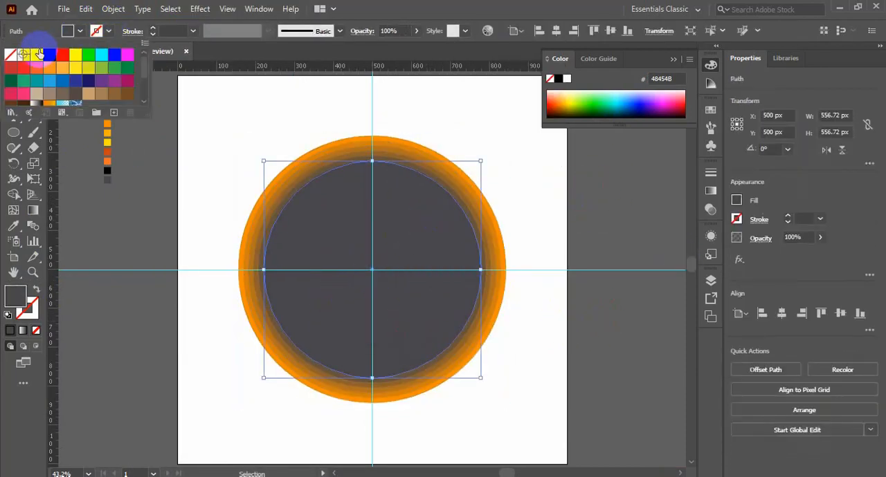
{"action": "left_click", "coordinate": [22, 53]}
{"action": "left_click", "coordinate": [193, 186]}
Step: Recolour the innermost ring with the orange swatch F48E00 and the next ring outward with the yellow-orange swatch FBB000
{"action": "left_click", "coordinate": [292, 346]}
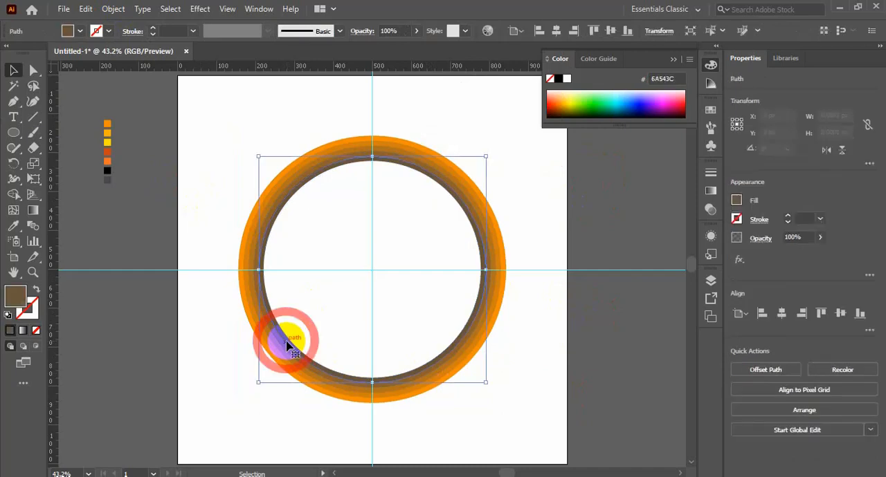
{"action": "left_click", "coordinate": [15, 227]}
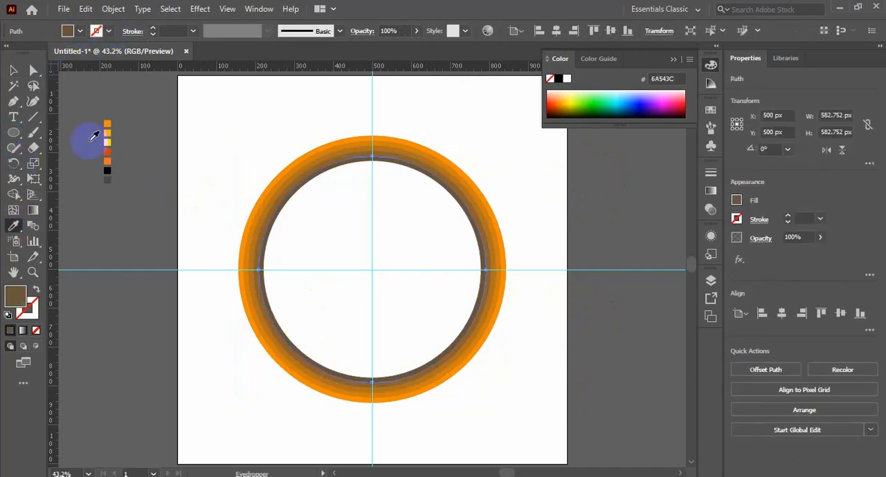
{"action": "left_click", "coordinate": [107, 123]}
{"action": "left_click", "coordinate": [197, 255]}
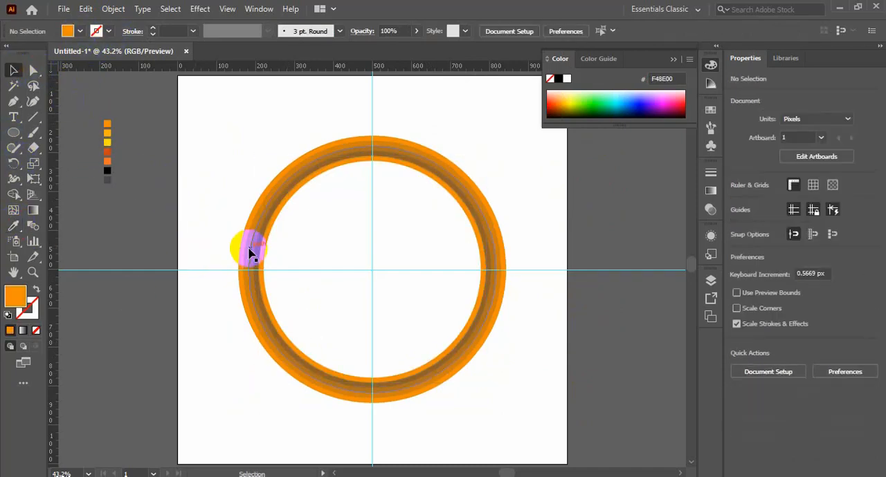
{"action": "left_click", "coordinate": [255, 256]}
{"action": "left_click", "coordinate": [14, 226]}
{"action": "left_click", "coordinate": [108, 133]}
{"action": "left_click", "coordinate": [13, 70]}
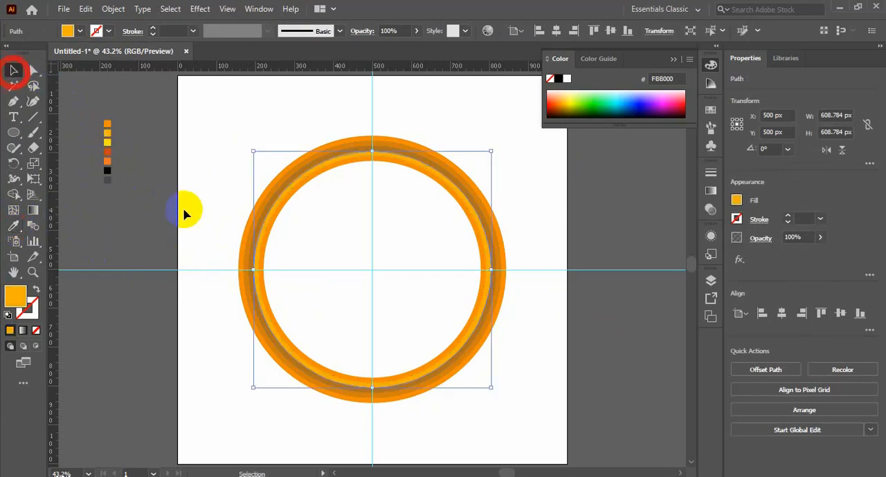
{"action": "left_click", "coordinate": [184, 212]}
Step: Recolour the third ring from the inside with the red-orange swatch and the fourth ring with the light orange swatch F37326
{"action": "left_click", "coordinate": [253, 281]}
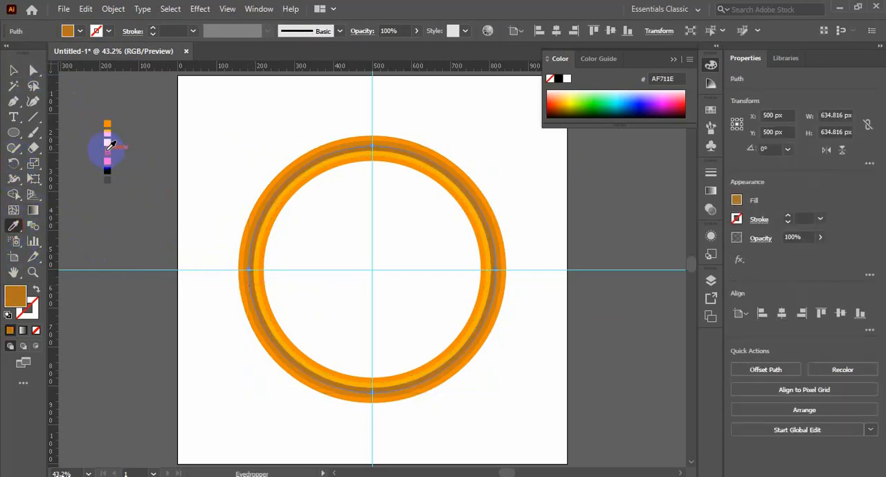
{"action": "left_click", "coordinate": [107, 150]}
{"action": "left_click", "coordinate": [13, 69]}
{"action": "left_click", "coordinate": [198, 249]}
{"action": "left_click", "coordinate": [249, 261]}
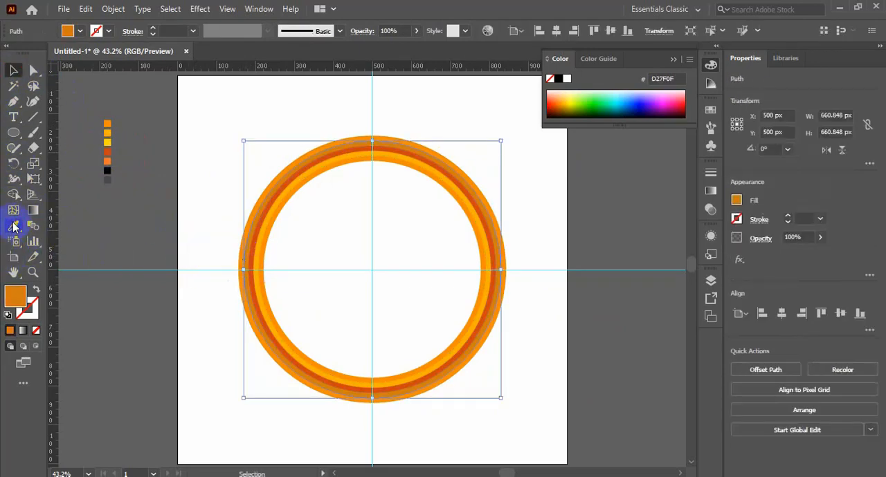
{"action": "left_click", "coordinate": [14, 226]}
{"action": "left_click", "coordinate": [10, 69]}
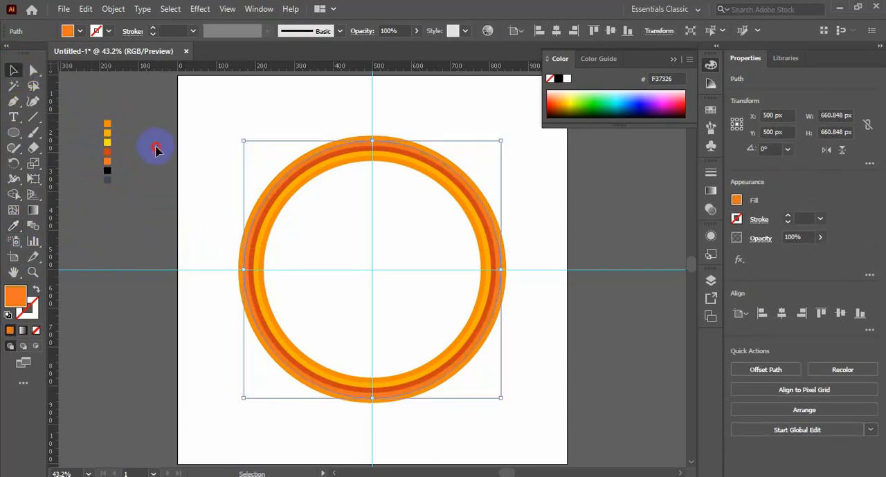
{"action": "left_click", "coordinate": [156, 148]}
Step: Fill the outermost ring with the custom dark orange C45102
{"action": "left_click", "coordinate": [234, 232]}
{"action": "left_click", "coordinate": [16, 226]}
{"action": "left_click", "coordinate": [109, 143]}
{"action": "left_click", "coordinate": [109, 142]}
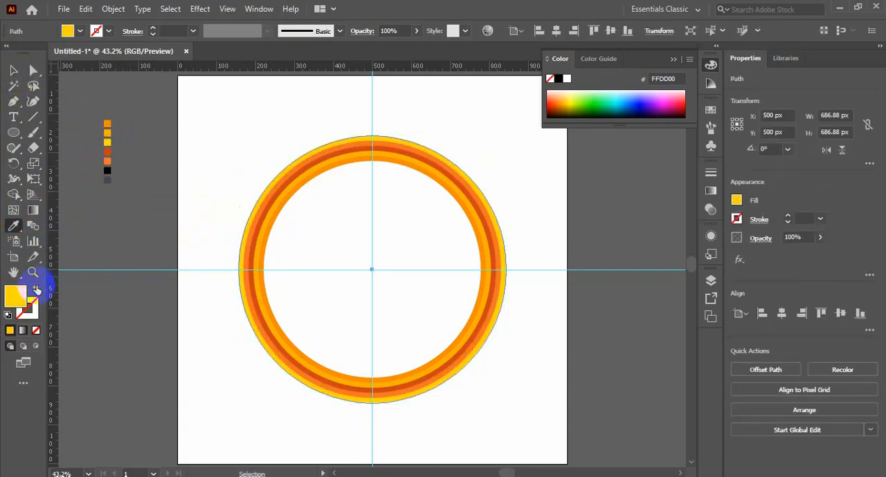
{"action": "double_click", "coordinate": [15, 296]}
{"action": "left_click", "coordinate": [733, 249]}
{"action": "left_click", "coordinate": [765, 312]}
{"action": "left_click_drag", "start_coordinate": [733, 253], "coordinate": [738, 188]}
{"action": "left_click", "coordinate": [874, 163]}
{"action": "left_click", "coordinate": [19, 68]}
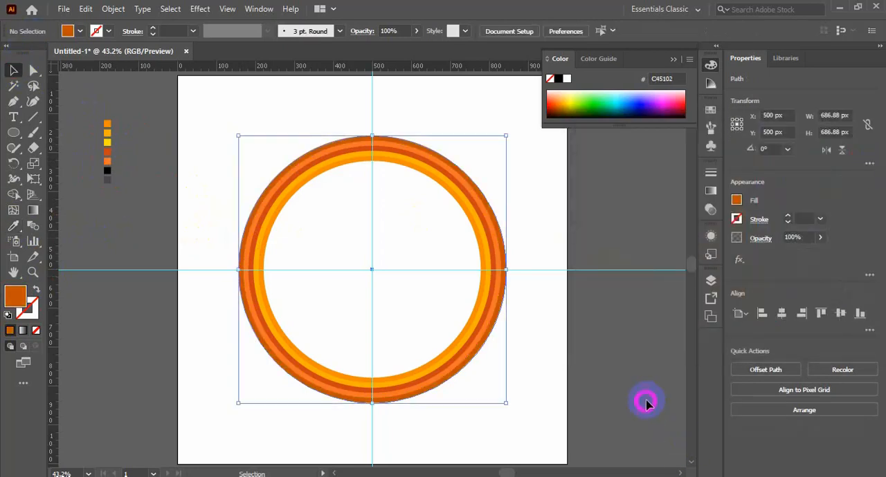
{"action": "left_click", "coordinate": [644, 401]}
Step: Give the white inner circle a 12 pt grey stroke and lock all the circles
{"action": "left_click", "coordinate": [427, 274]}
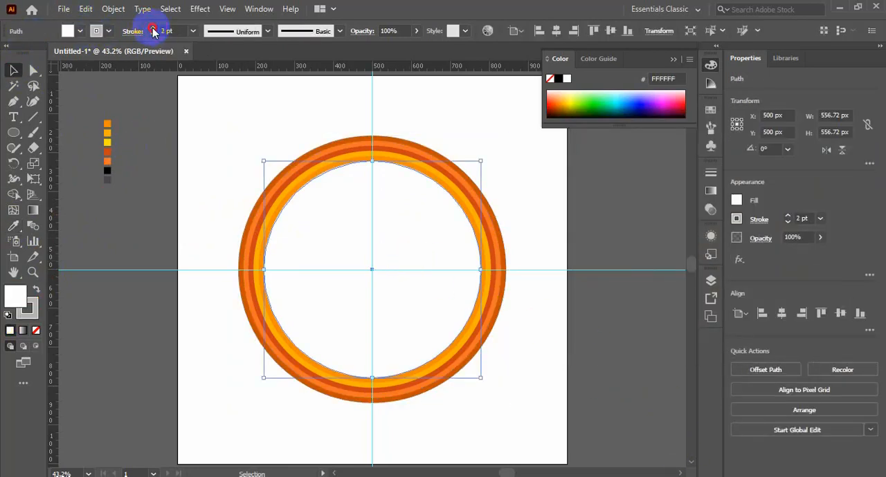
{"action": "left_click", "coordinate": [153, 31]}
{"action": "left_click", "coordinate": [153, 32]}
{"action": "left_click", "coordinate": [99, 32]}
{"action": "left_click", "coordinate": [154, 30]}
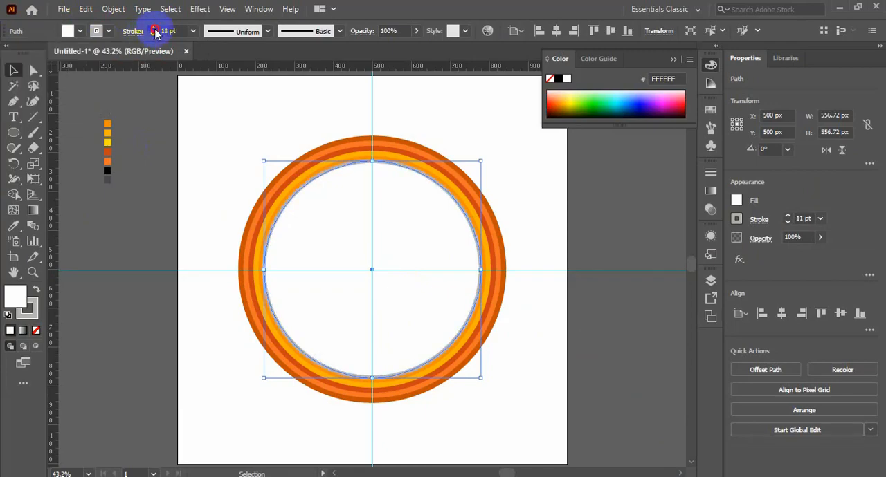
{"action": "left_click", "coordinate": [154, 29]}
{"action": "left_click", "coordinate": [559, 311]}
{"action": "mouse_move", "coordinate": [504, 152]}
{"action": "left_mouse_down"}
{"action": "mouse_move", "coordinate": [409, 295]}
{"action": "mouse_move", "coordinate": [422, 303]}
{"action": "left_mouse_up"}
{"action": "key", "text": "ctrl+KP_2"}
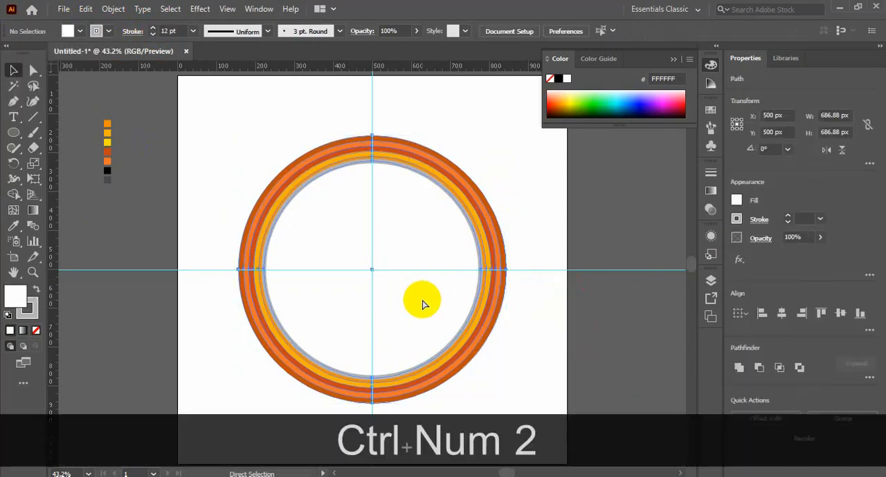
Step: Draw a vertical line about 4.2 px long on the vertical guide, just inside the top of the grey ring
{"action": "key", "text": "ctrl+space"}
{"action": "left_click_drag", "start_coordinate": [370, 265], "coordinate": [473, 355]}
{"action": "key", "text": "ctrl+minus"}
{"action": "key", "text": "ctrl+minus"}
{"action": "key", "text": "ctrl+minus"}
{"action": "key", "text": "ctrl+minus"}
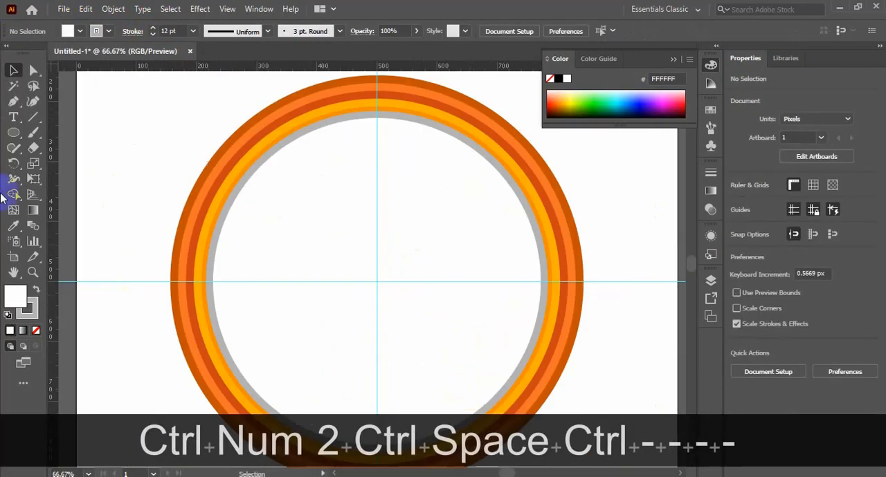
{"action": "right_click", "coordinate": [34, 117]}
{"action": "left_click", "coordinate": [65, 120]}
{"action": "key", "text": "ctrl+space"}
{"action": "left_click_drag", "start_coordinate": [366, 110], "coordinate": [386, 125]}
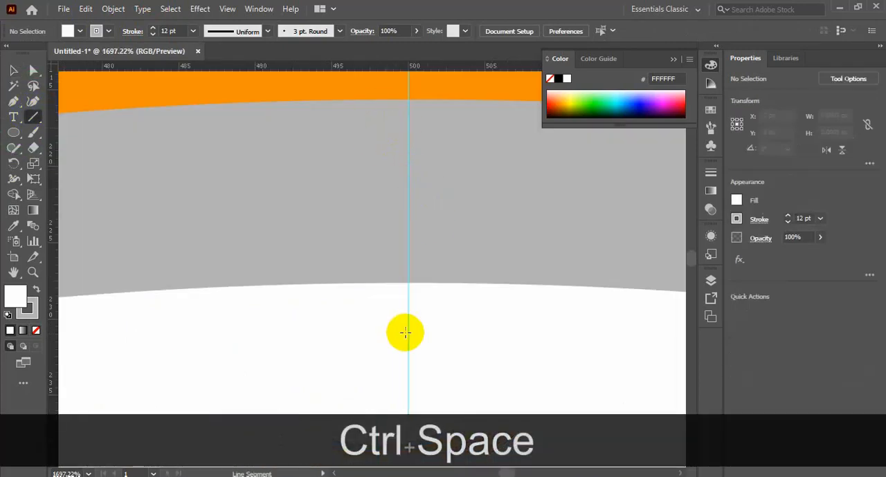
{"action": "key", "text": "Caps_Lock"}
{"action": "left_click_drag", "start_coordinate": [408, 285], "coordinate": [408, 342]}
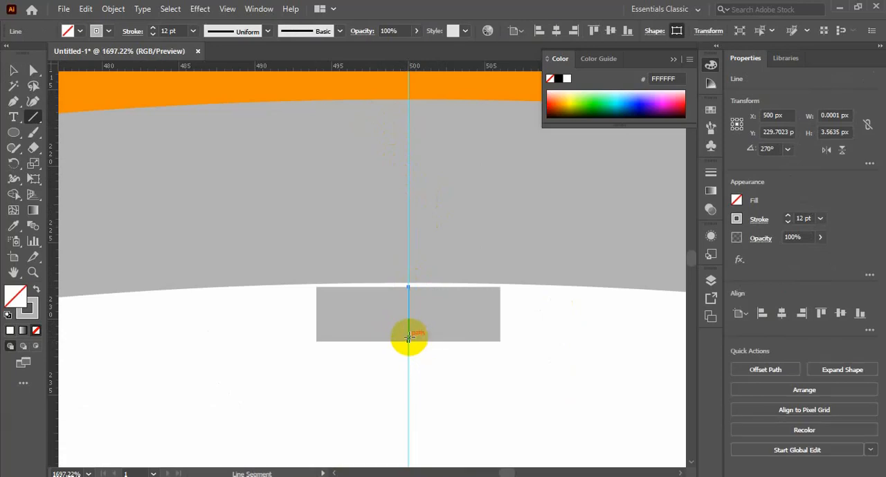
{"action": "key", "text": "ctrl+z"}
{"action": "left_click_drag", "start_coordinate": [407, 286], "coordinate": [415, 351]}
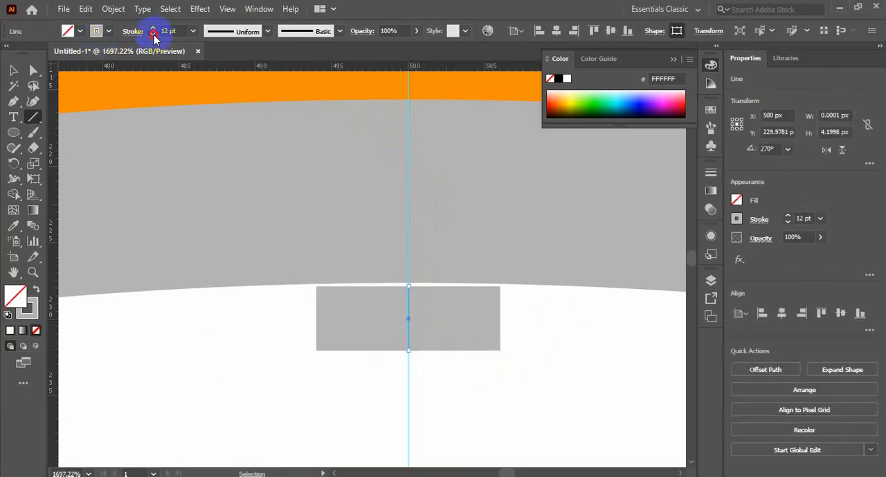
Step: Give the short line a black stroke of 0.75 pt
{"action": "left_click", "coordinate": [153, 34]}
{"action": "left_click", "coordinate": [153, 35]}
{"action": "left_click", "coordinate": [107, 32]}
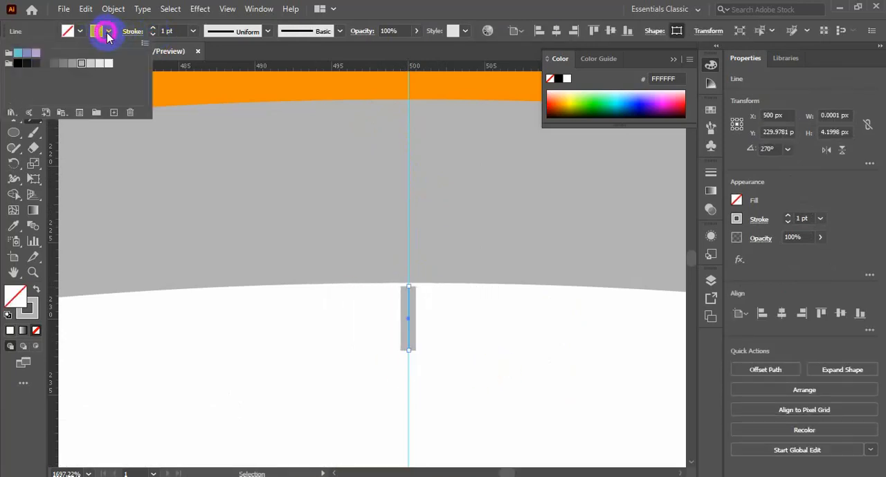
{"action": "left_click", "coordinate": [152, 34]}
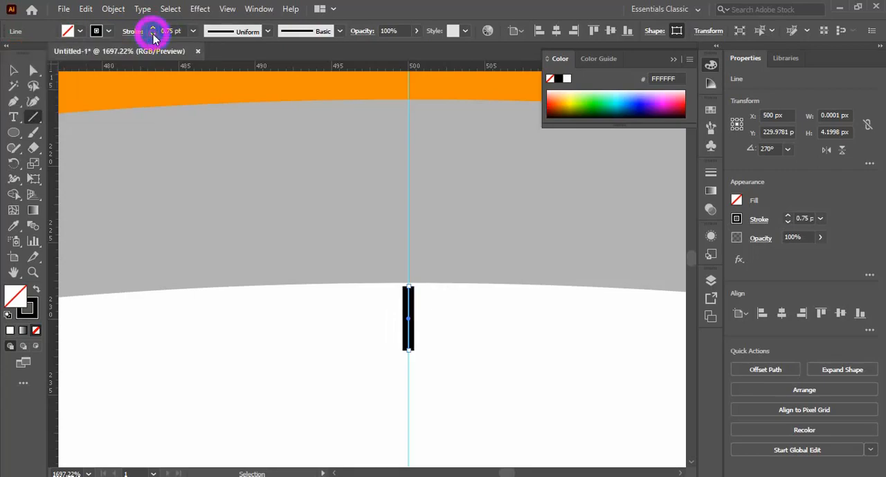
{"action": "key", "text": "ctrl+minus"}
{"action": "key", "text": "ctrl+minus"}
{"action": "key", "text": "ctrl+minus"}
{"action": "key", "text": "ctrl+minus"}
{"action": "key", "text": "ctrl+minus"}
{"action": "key", "text": "ctrl+minus"}
{"action": "key", "text": "ctrl+minus"}
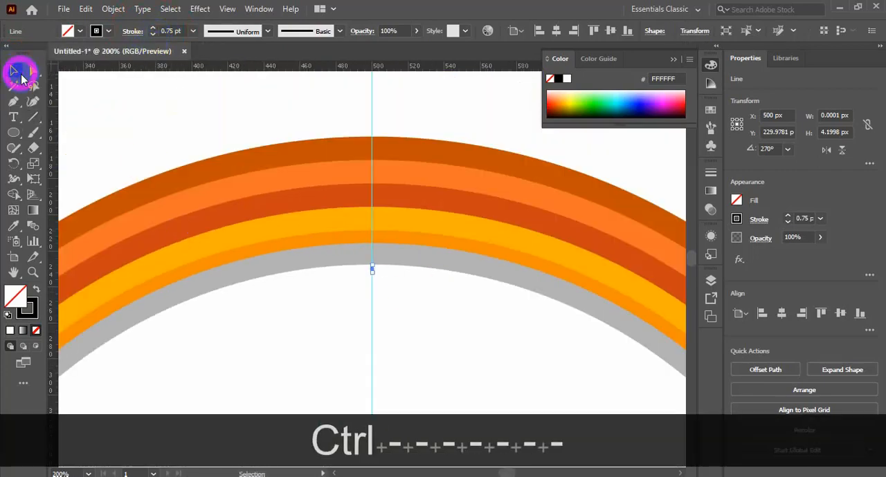
{"action": "key", "text": "ctrl+KP_0"}
{"action": "left_click", "coordinate": [125, 215]}
Step: Set the short line's stroke weight to 1 pt
{"action": "key", "text": "ctrl+space"}
{"action": "left_click_drag", "start_coordinate": [365, 153], "coordinate": [408, 180]}
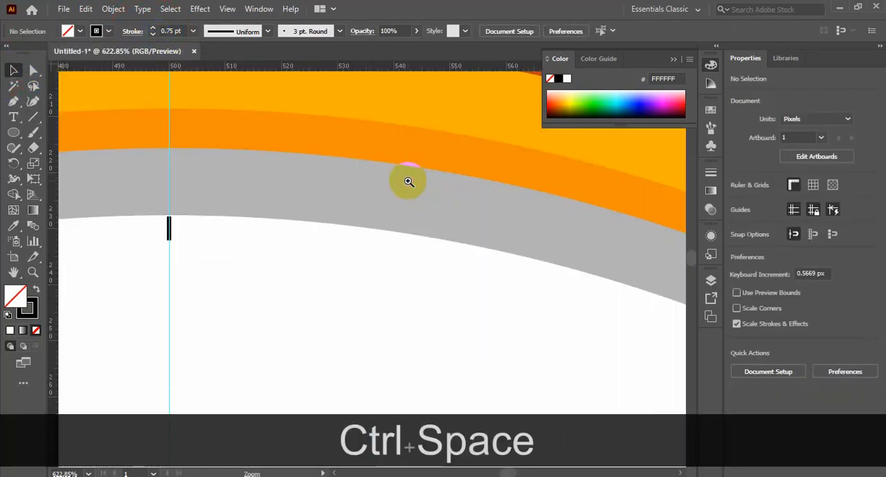
{"action": "left_click", "coordinate": [168, 227]}
{"action": "key", "text": "ctrl+KP_0"}
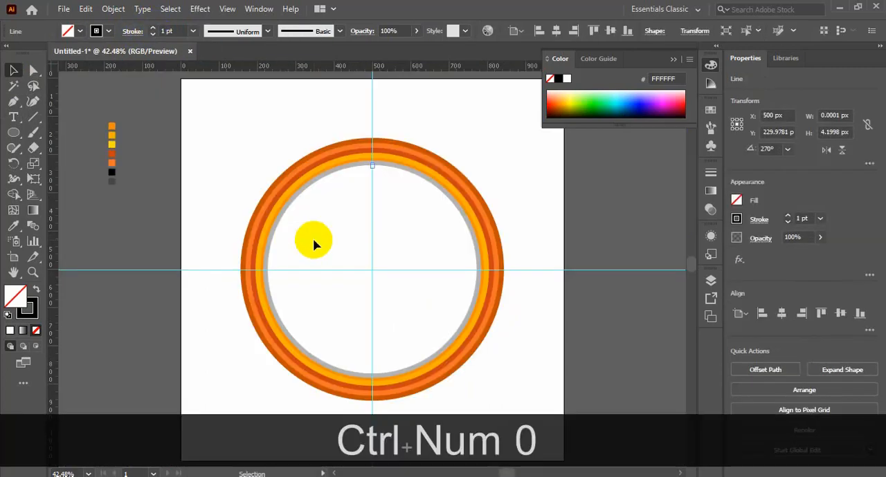
Step: Rotate a copy of the short line by 360/60 degrees around the centre of the dial
{"action": "left_click", "coordinate": [14, 164]}
{"action": "key", "text": "ctrl+space"}
{"action": "left_click_drag", "start_coordinate": [338, 247], "coordinate": [400, 291]}
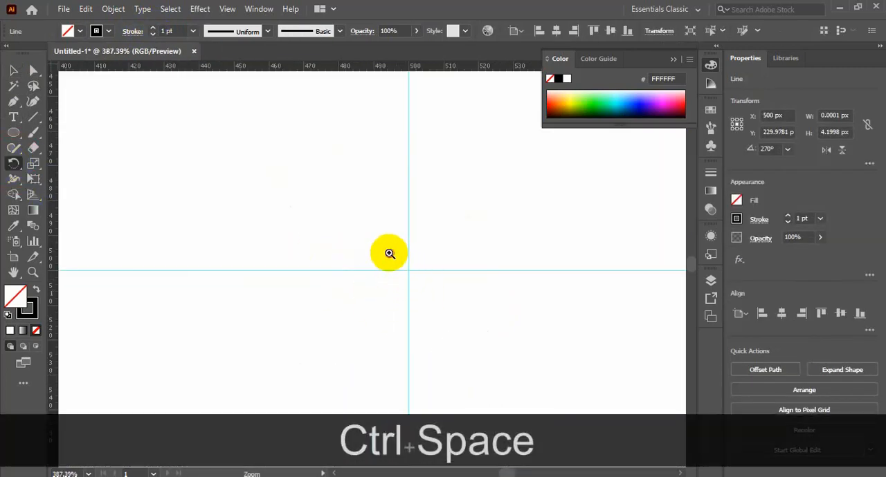
{"action": "left_click_drag", "start_coordinate": [389, 250], "coordinate": [436, 288]}
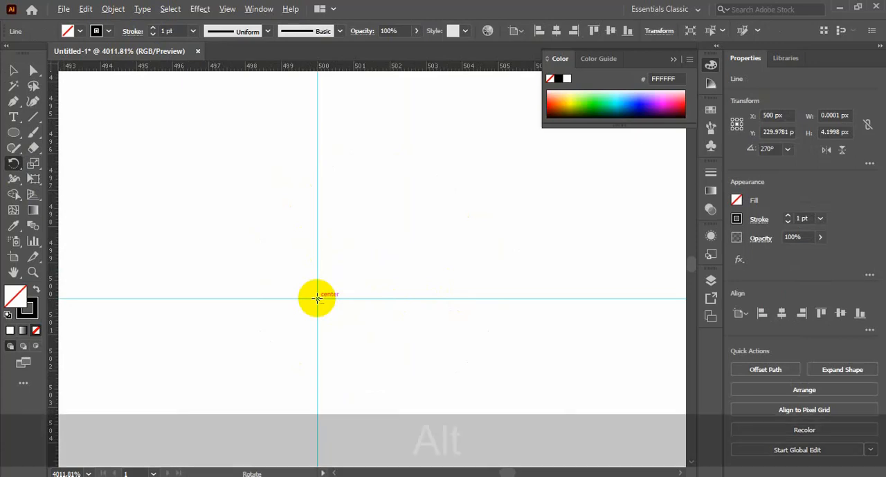
{"action": "left_click", "coordinate": [316, 298], "text": "alt"}
{"action": "type", "text": "360/60"}
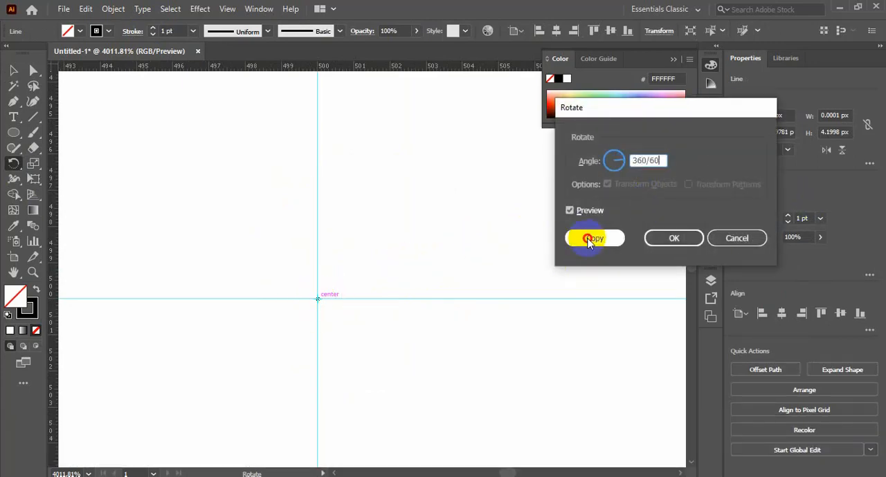
{"action": "left_click", "coordinate": [587, 239]}
Step: Repeat the rotated copy of the tick around the full dial and delete the surplus copy
{"action": "key", "text": "ctrl+minus"}
{"action": "key", "text": "ctrl+minus"}
{"action": "key", "text": "ctrl+minus"}
{"action": "key", "text": "ctrl+minus"}
{"action": "key", "text": "ctrl+minus"}
{"action": "key", "text": "ctrl+minus"}
{"action": "key", "text": "ctrl+KP_0"}
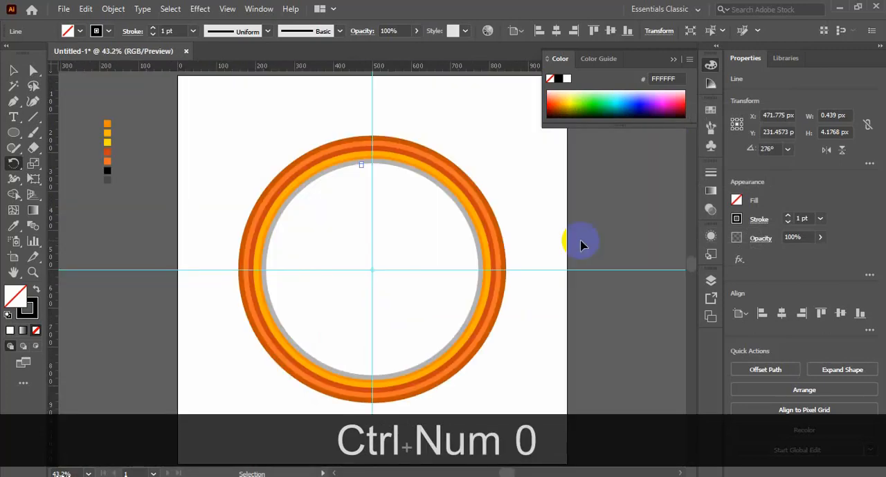
{"action": "key", "text": "ctrl+d"}
{"action": "key", "text": "ctrl+d"}
{"action": "key", "text": "ctrl+d"}
{"action": "key", "text": "ctrl+d"}
{"action": "key", "text": "ctrl+d"}
{"action": "key", "text": "ctrl+d"}
{"action": "key", "text": "ctrl+d"}
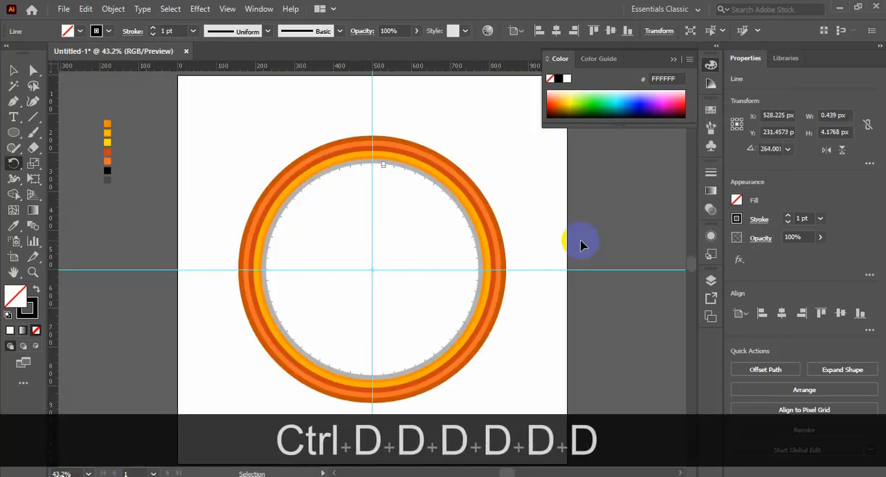
{"action": "left_click", "coordinate": [437, 224], "text": "ctrl"}
{"action": "key", "text": "Delete"}
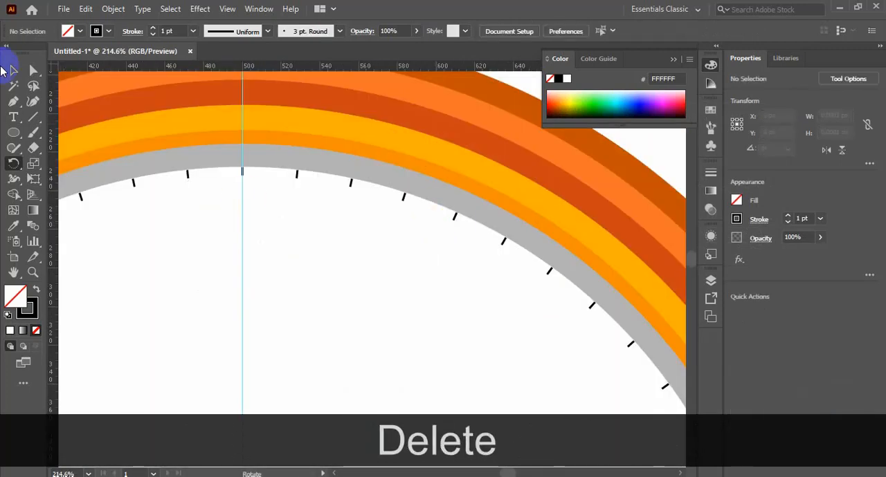
Step: Lengthen the tick mark at twelve o'clock downward to about 10 px and set its stroke to 3 pt
{"action": "left_click", "coordinate": [243, 175]}
{"action": "left_click_drag", "start_coordinate": [243, 187], "coordinate": [243, 186]}
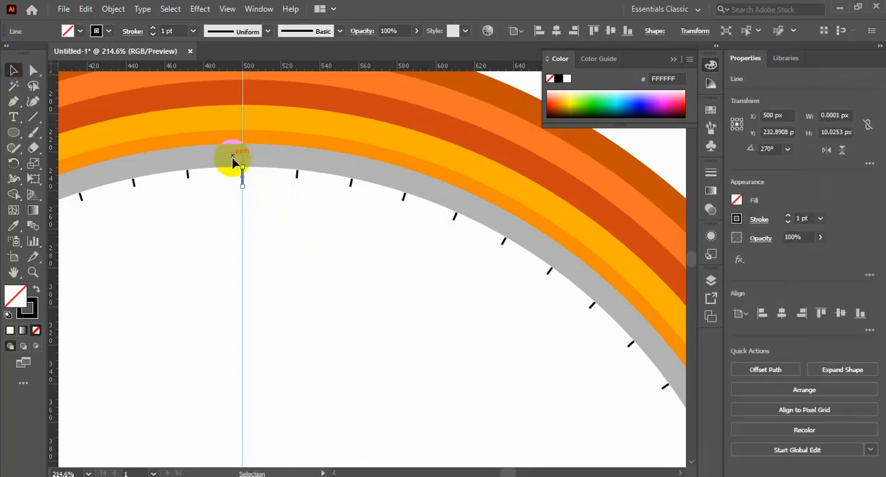
Step: Give the long tick a coral red stroke from the ANPA Color library and set its weight to 4 pt
{"action": "left_click", "coordinate": [113, 31]}
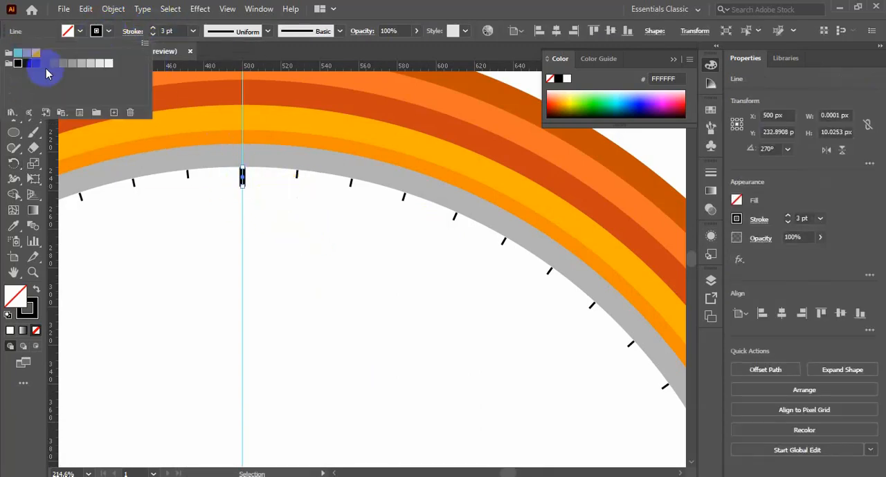
{"action": "left_click", "coordinate": [12, 112]}
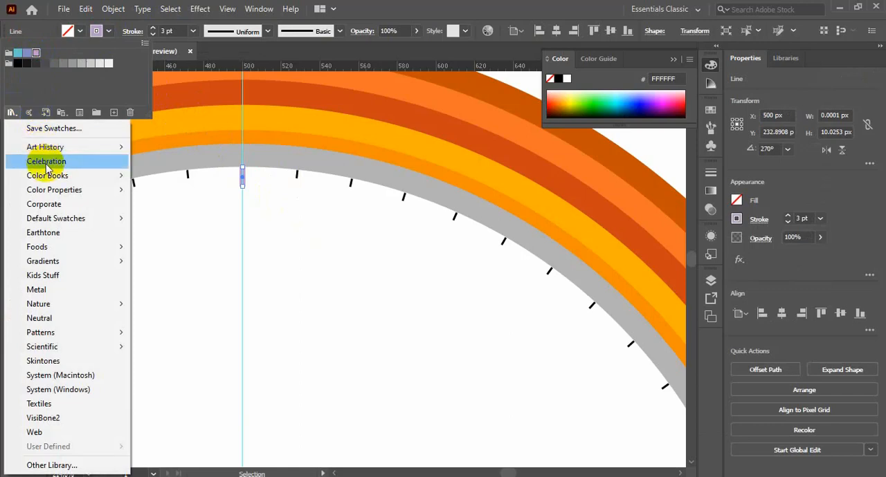
{"action": "mouse_move", "coordinate": [63, 174]}
{"action": "left_click", "coordinate": [307, 165]}
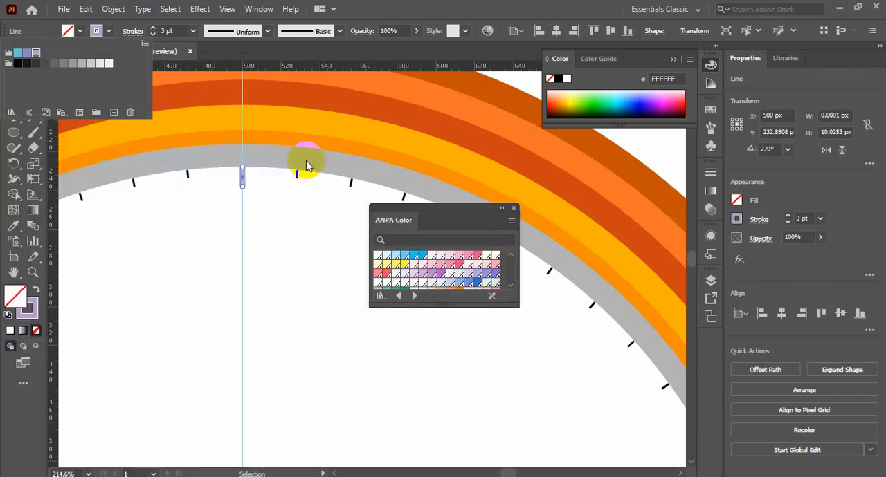
{"action": "left_click", "coordinate": [386, 275]}
{"action": "left_click", "coordinate": [36, 290]}
{"action": "left_click", "coordinate": [513, 208]}
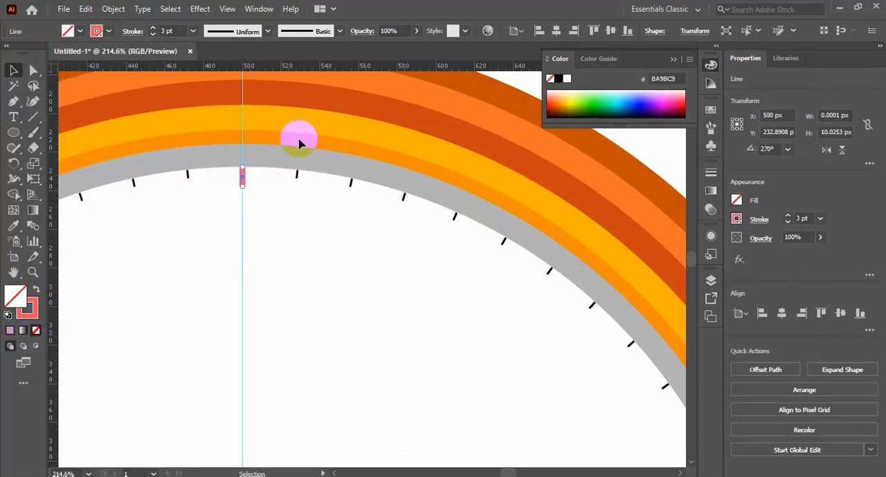
{"action": "key", "text": "ctrl+minus"}
{"action": "key", "text": "ctrl+minus"}
{"action": "key", "text": "ctrl+minus"}
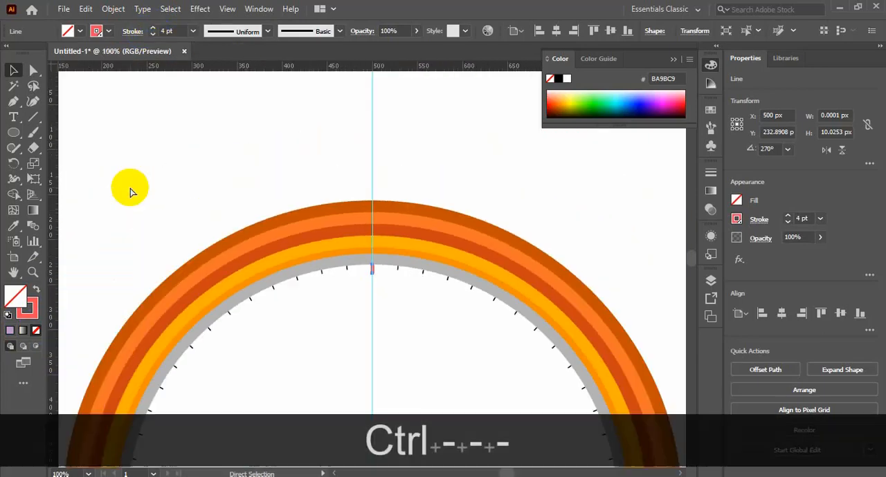
Step: Rotate a copy of the coral tick by 360/12 degrees around the centre of the dial
{"action": "scroll", "coordinate": [355, 303], "scroll_direction": "down", "scroll_amount": 3}
{"action": "key", "text": "r"}
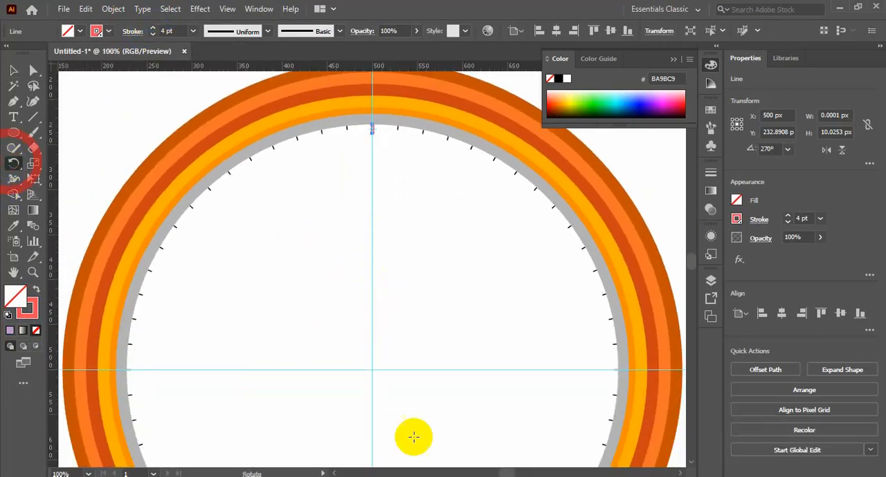
{"action": "left_click", "coordinate": [372, 369], "text": "alt"}
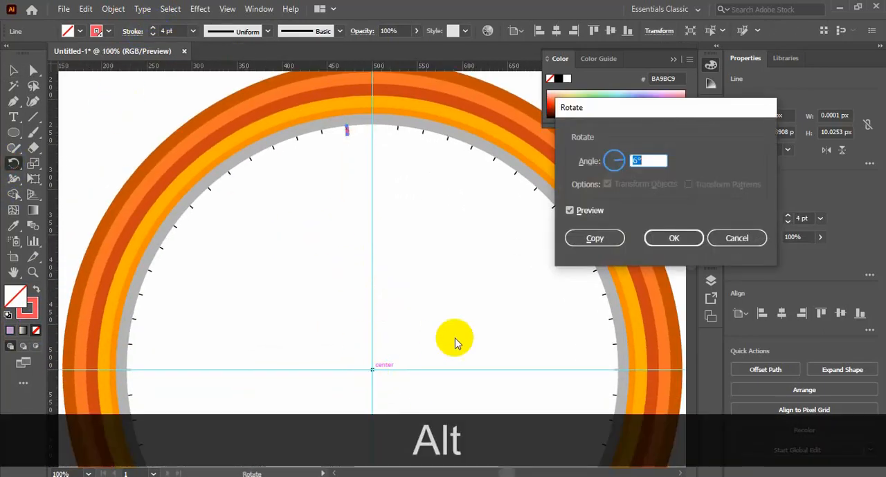
{"action": "type", "text": "360/12"}
{"action": "left_click", "coordinate": [594, 238]}
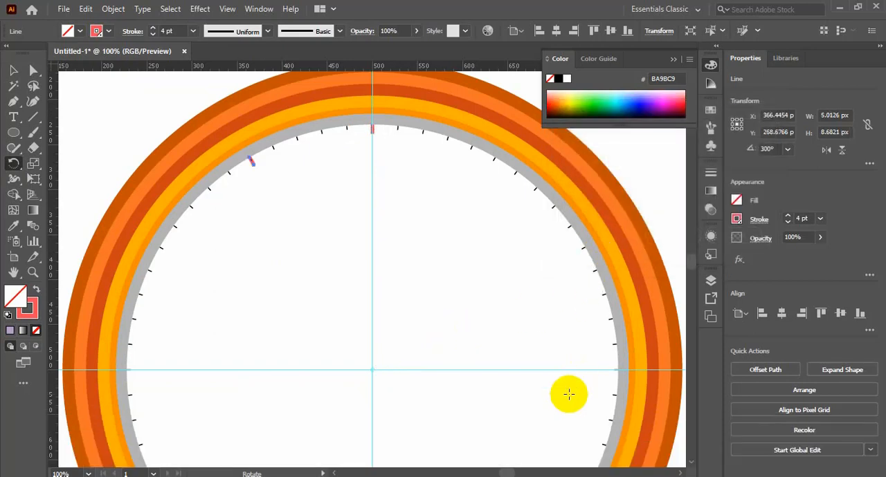
Step: Repeat the coral tick copy at every hour position around the dial and delete the surplus copy
{"action": "key", "text": "ctrl+d"}
{"action": "key", "text": "ctrl+d"}
{"action": "key", "text": "ctrl+d"}
{"action": "key", "text": "ctrl+d"}
{"action": "key", "text": "ctrl+d"}
{"action": "key", "text": "ctrl+d"}
{"action": "key", "text": "ctrl+d"}
{"action": "key", "text": "ctrl+d"}
{"action": "key", "text": "ctrl+d"}
{"action": "key", "text": "ctrl+d"}
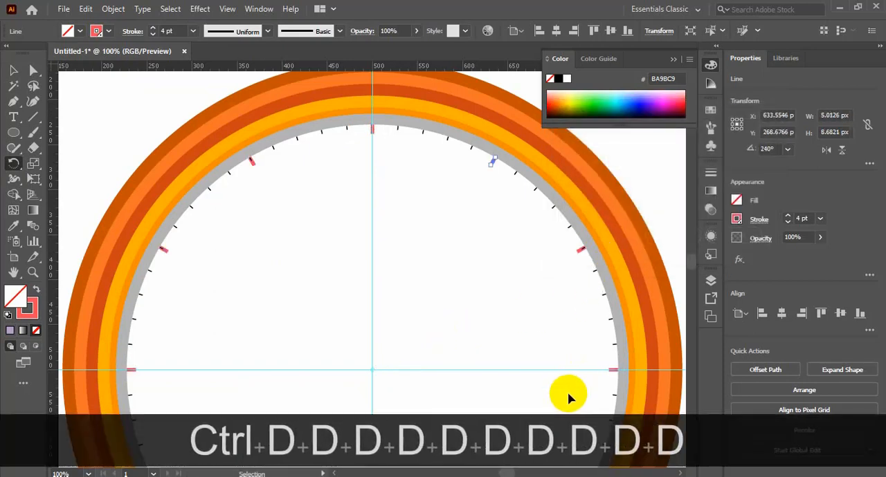
{"action": "key", "text": "ctrl+d"}
{"action": "key", "text": "Delete"}
Step: Draw a circle about 16 px wide at the dial's centre and give it the coral red fill without a stroke
{"action": "left_click", "coordinate": [14, 69]}
{"action": "key", "text": "ctrl+space"}
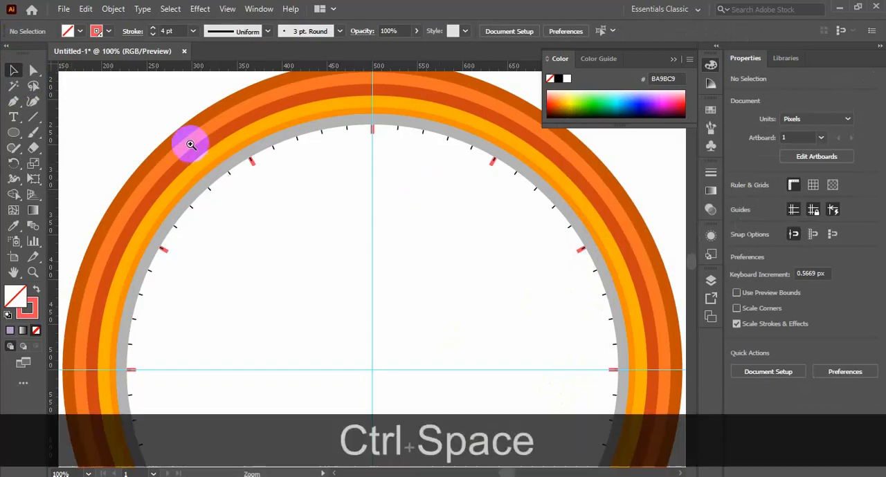
{"action": "left_click_drag", "start_coordinate": [190, 144], "coordinate": [386, 214]}
{"action": "key", "text": "ctrl+minus"}
{"action": "key", "text": "ctrl+minus"}
{"action": "key", "text": "ctrl+minus"}
{"action": "key", "text": "ctrl+minus"}
{"action": "key", "text": "ctrl+minus"}
{"action": "key", "text": "ctrl+minus"}
{"action": "key", "text": "ctrl+space"}
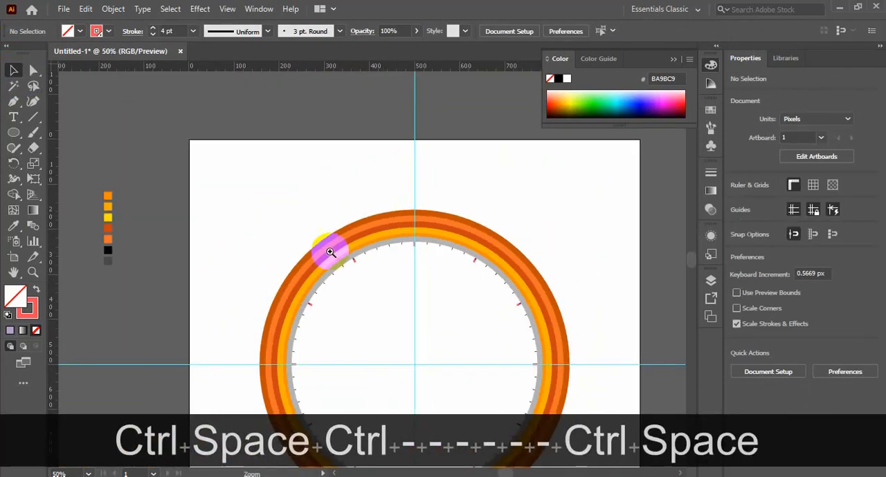
{"action": "left_click_drag", "start_coordinate": [330, 252], "coordinate": [720, 440]}
{"action": "left_click_drag", "start_coordinate": [413, 389], "coordinate": [478, 420]}
{"action": "left_click", "coordinate": [13, 133]}
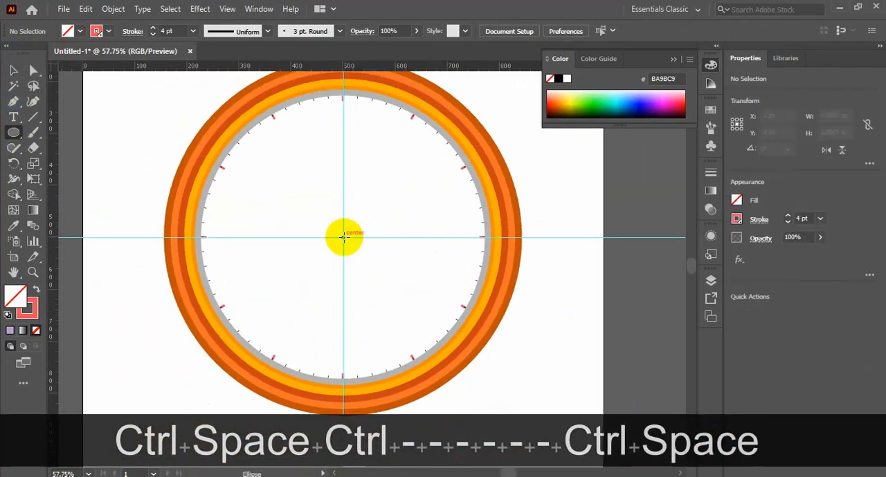
{"action": "left_click_drag", "start_coordinate": [342, 236], "coordinate": [346, 240]}
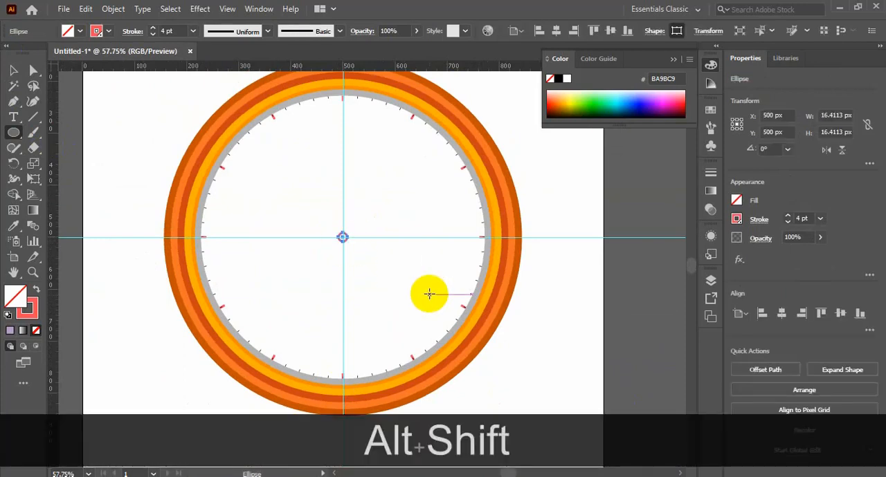
{"action": "left_click", "coordinate": [35, 289]}
{"action": "left_click", "coordinate": [13, 70]}
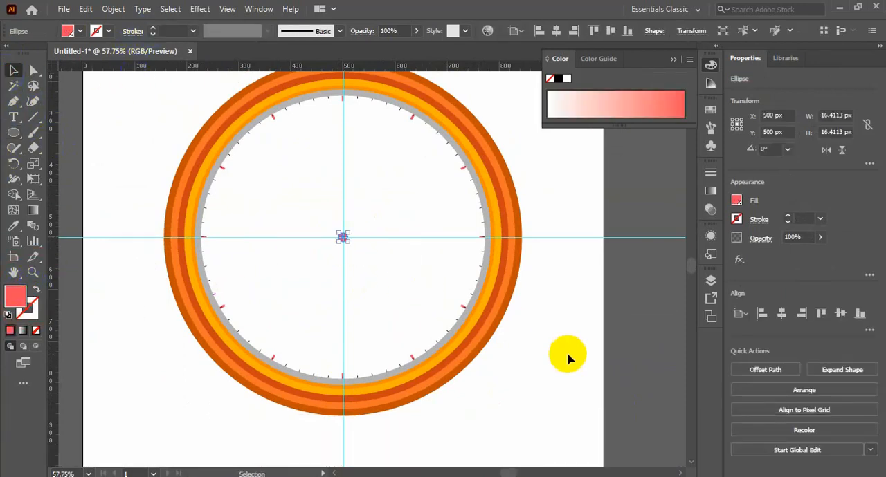
Step: Enlarge the coral centre circle proportionally from its centre to about 25 px wide
{"action": "left_click", "coordinate": [575, 363]}
{"action": "left_click", "coordinate": [344, 237]}
{"action": "left_click_drag", "start_coordinate": [347, 242], "coordinate": [349, 245]}
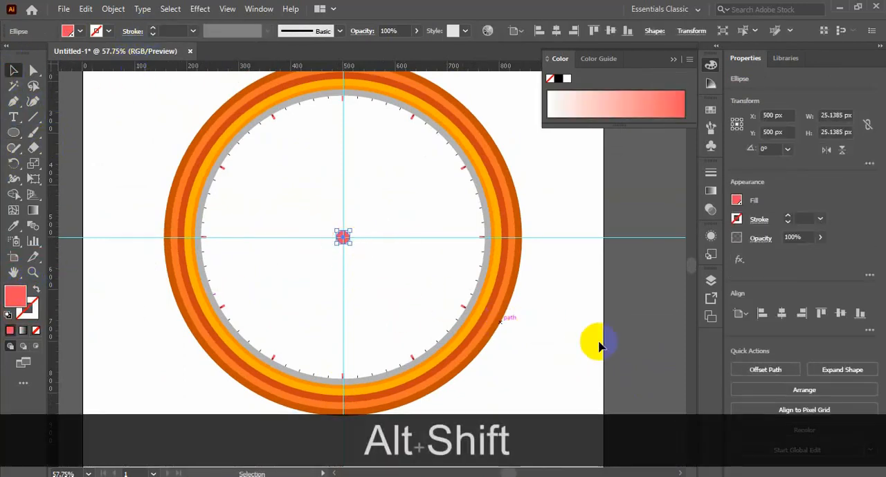
{"action": "left_click", "coordinate": [590, 354]}
Step: Fit the artboard in view and hide the guides
{"action": "key", "text": "ctrl+KP_0"}
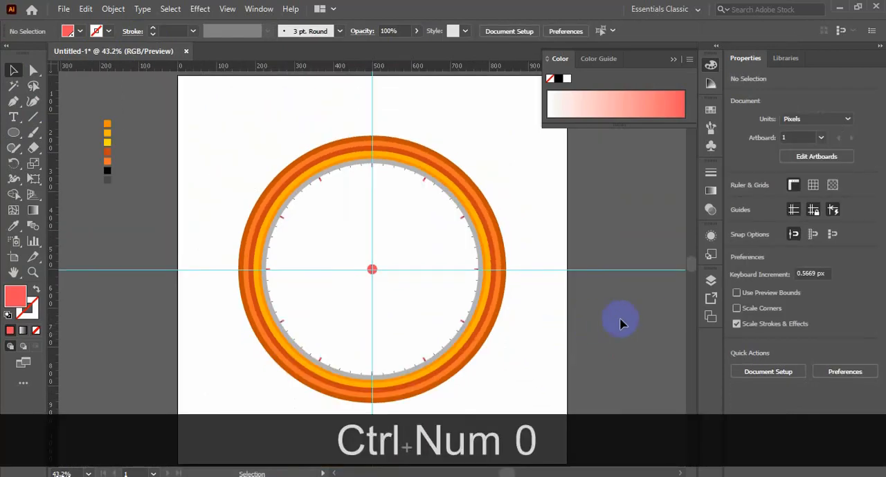
{"action": "right_click", "coordinate": [603, 294]}
{"action": "left_click", "coordinate": [636, 314]}
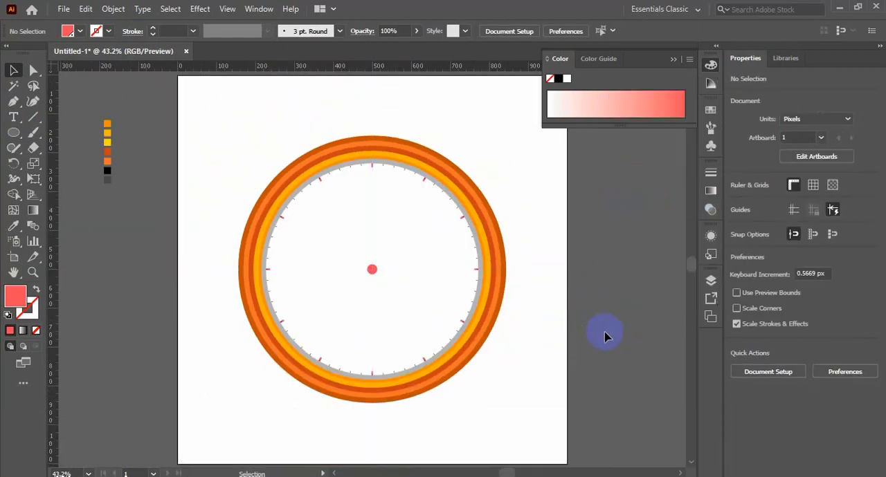
Step: Draw a narrow coral rectangle about 12 px wide and 134 px high above the centre circle
{"action": "key", "text": "ctrl+space"}
{"action": "left_click_drag", "start_coordinate": [350, 261], "coordinate": [510, 312]}
{"action": "key", "text": "m"}
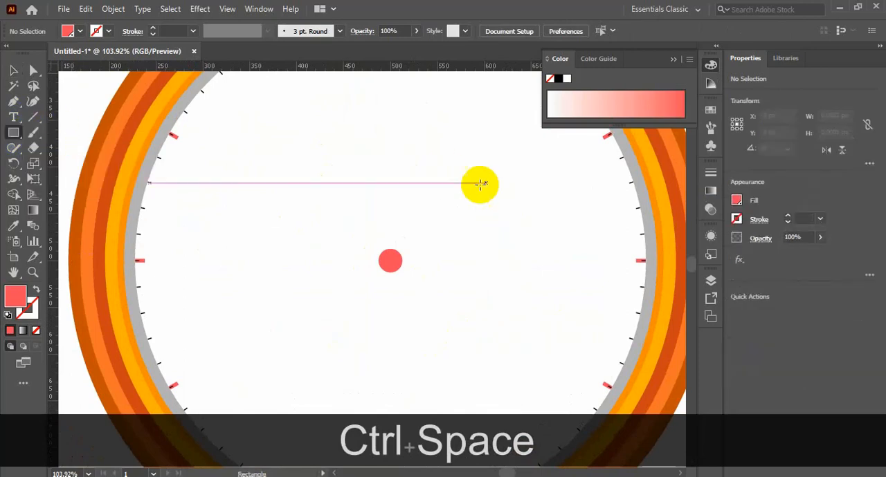
{"action": "left_click_drag", "start_coordinate": [383, 124], "coordinate": [392, 252]}
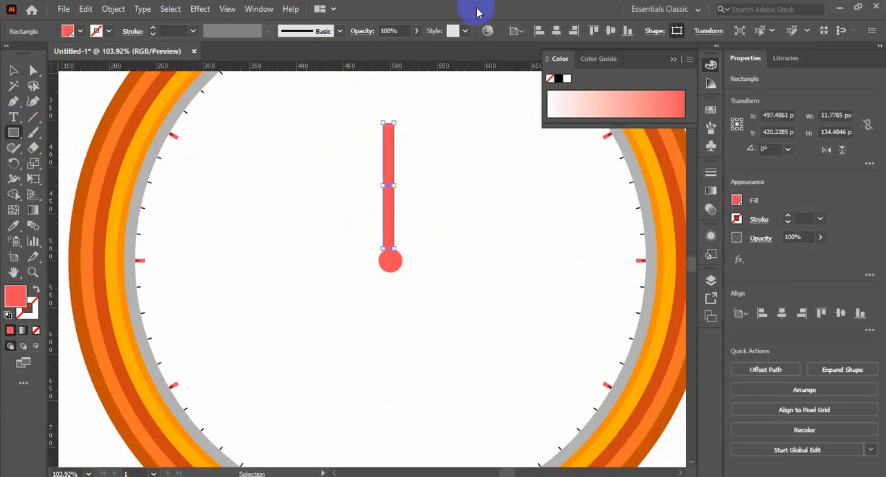
Step: Centre the rectangle on the artboard, then move it straight up until its lower edge sits at the dial's centre
{"action": "left_click", "coordinate": [609, 32]}
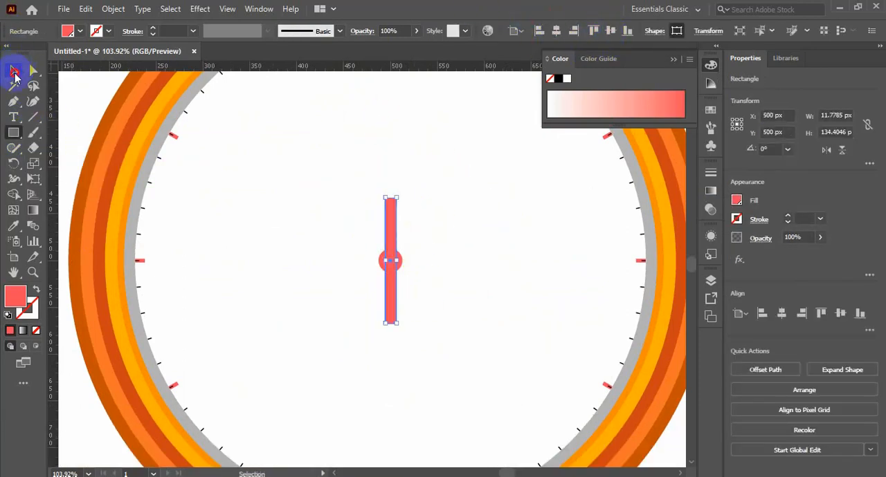
{"action": "left_click", "coordinate": [14, 72]}
{"action": "left_click_drag", "start_coordinate": [393, 302], "coordinate": [390, 244]}
Step: Add an anchor point midway along the rectangle's top edge and raise it about 8.5 px to form a pointed tip
{"action": "left_click", "coordinate": [14, 101]}
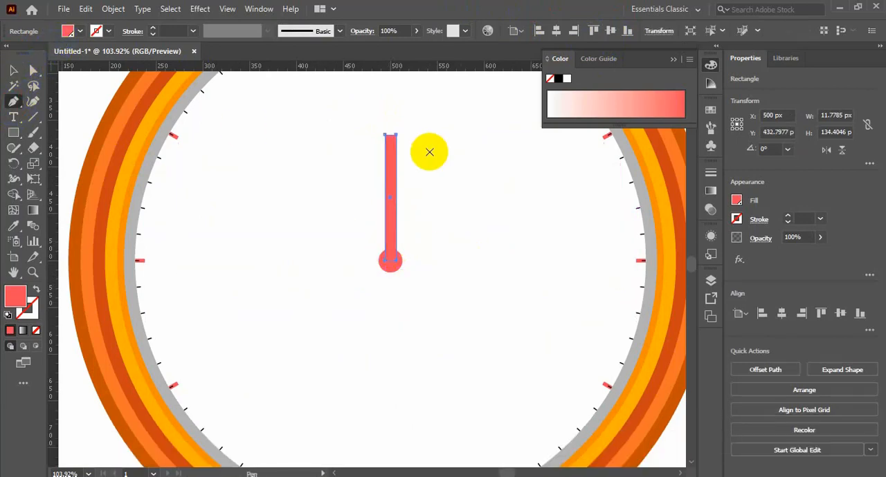
{"action": "key", "text": "ctrl+space"}
{"action": "left_click_drag", "start_coordinate": [359, 109], "coordinate": [452, 180]}
{"action": "left_click", "coordinate": [280, 223]}
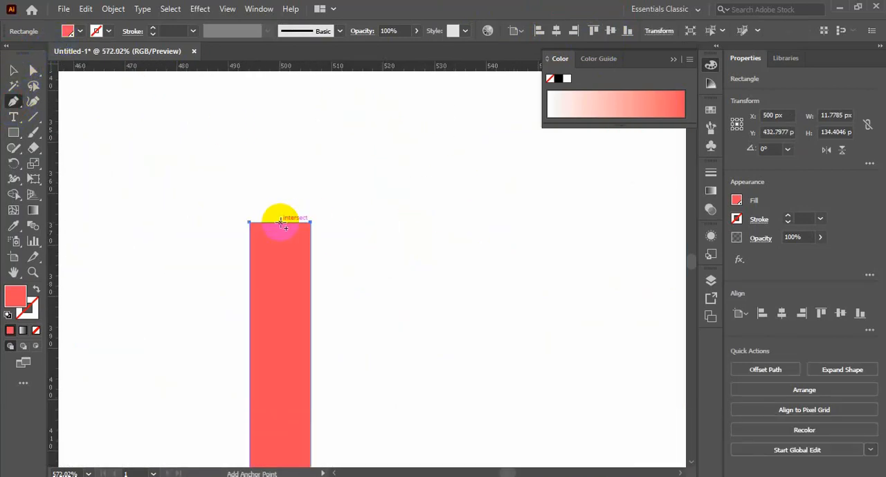
{"action": "left_click", "coordinate": [280, 223], "text": "ctrl"}
{"action": "key", "text": "shift+Up"}
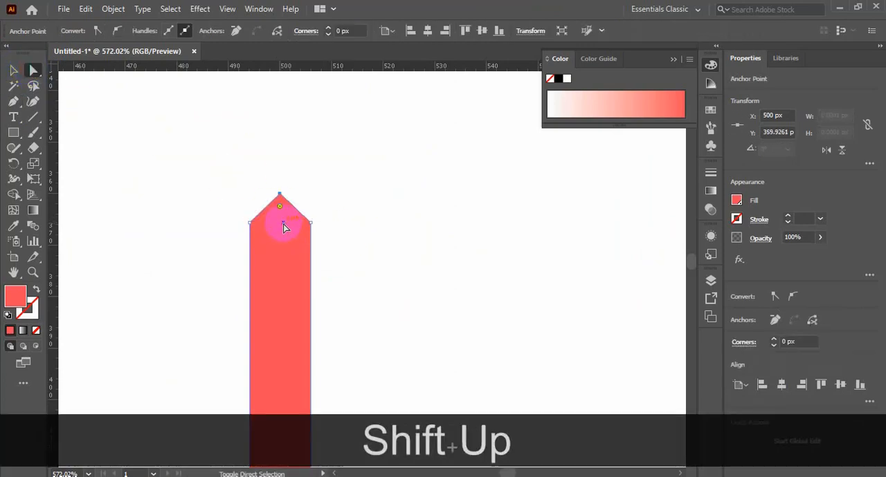
{"action": "key", "text": "shift+Up"}
{"action": "key", "text": "Down"}
{"action": "key", "text": "Down"}
{"action": "key", "text": "Down"}
{"action": "key", "text": "Down"}
{"action": "key", "text": "Down"}
{"action": "key", "text": "ctrl+minus"}
{"action": "key", "text": "ctrl+minus"}
{"action": "key", "text": "ctrl+minus"}
{"action": "key", "text": "ctrl+minus"}
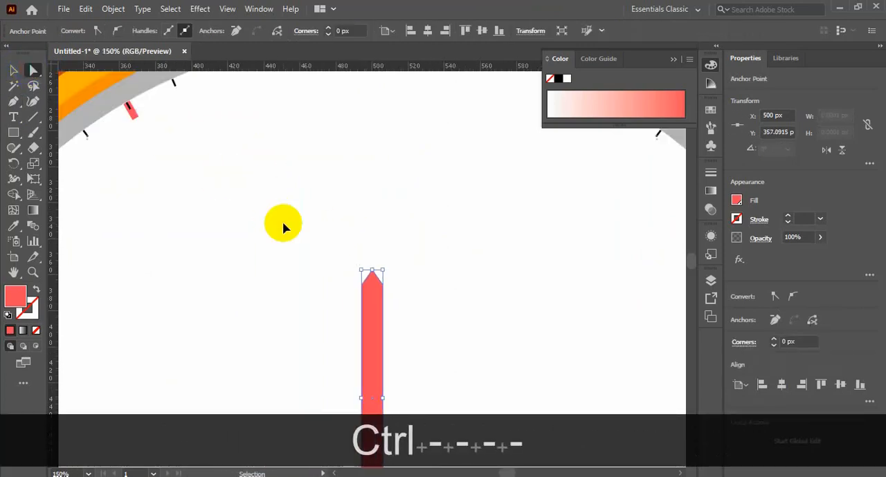
Step: Move the hand's two bottom corner points inward so it tapers to a narrow end inside the centre circle
{"action": "left_click", "coordinate": [282, 223], "text": "ctrl"}
{"action": "left_click", "coordinate": [372, 315]}
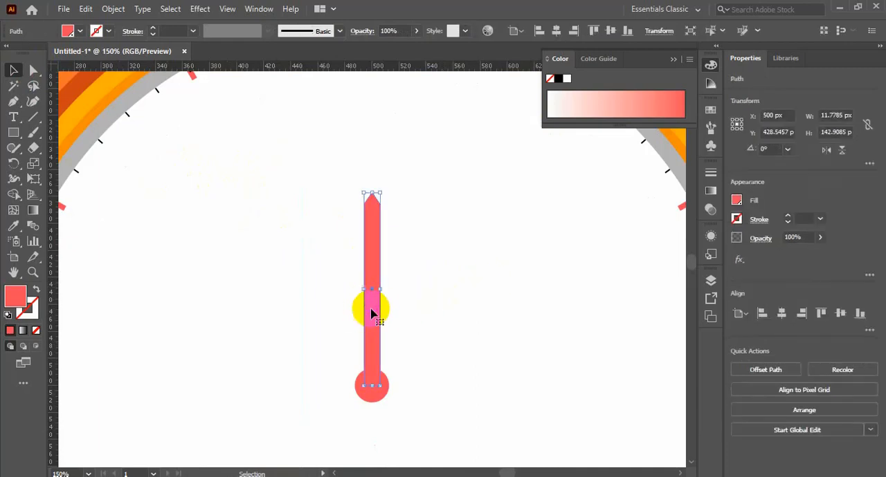
{"action": "left_click", "coordinate": [33, 70]}
{"action": "key", "text": "ctrl+space"}
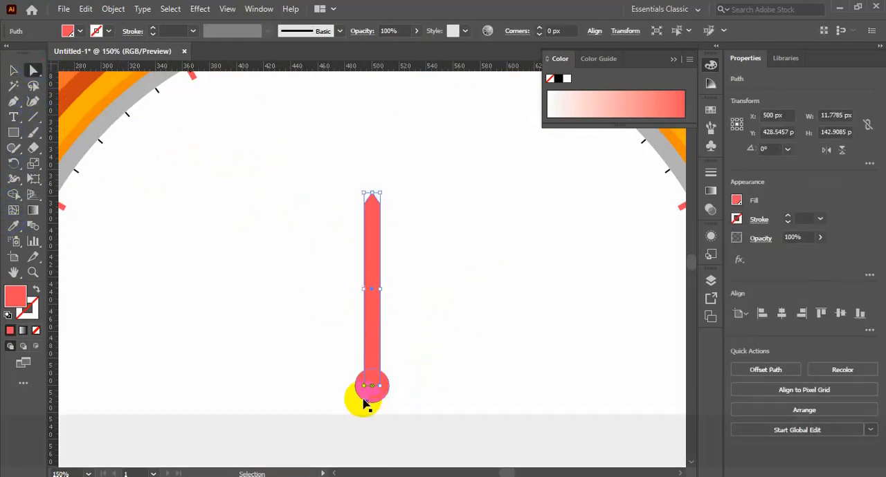
{"action": "left_click_drag", "start_coordinate": [368, 391], "coordinate": [332, 365]}
{"action": "left_click", "coordinate": [441, 361]}
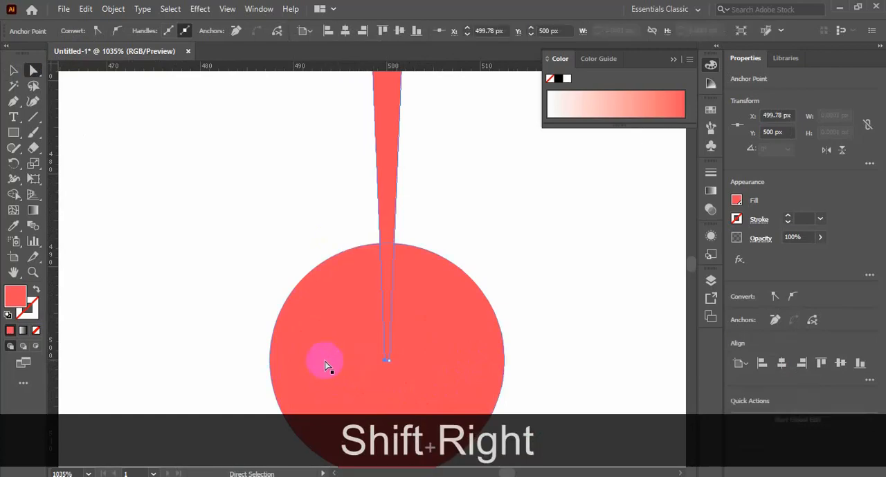
{"action": "key", "text": "ctrl+minus"}
{"action": "key", "text": "ctrl+minus"}
{"action": "key", "text": "ctrl+minus"}
{"action": "key", "text": "ctrl+minus"}
{"action": "key", "text": "ctrl+minus"}
{"action": "key", "text": "ctrl+minus"}
{"action": "key", "text": "ctrl+minus"}
{"action": "key", "text": "ctrl+minus"}
{"action": "key", "text": "ctrl+minus"}
{"action": "left_click", "coordinate": [14, 70]}
{"action": "left_click", "coordinate": [171, 186]}
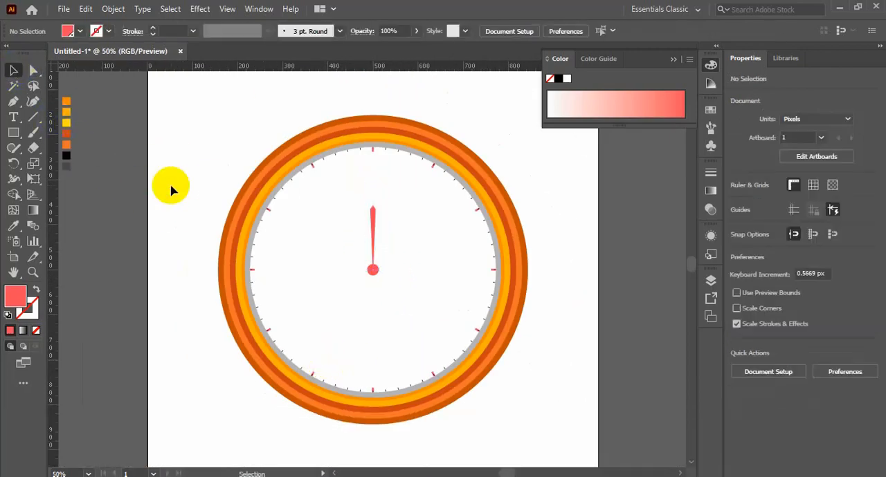
Step: Undo the inward moves of the hand's two bottom corner points, restoring its straight sides
{"action": "key", "text": "ctrl+z"}
{"action": "key", "text": "ctrl+z"}
{"action": "key", "text": "ctrl+space"}
{"action": "left_click_drag", "start_coordinate": [371, 271], "coordinate": [422, 247]}
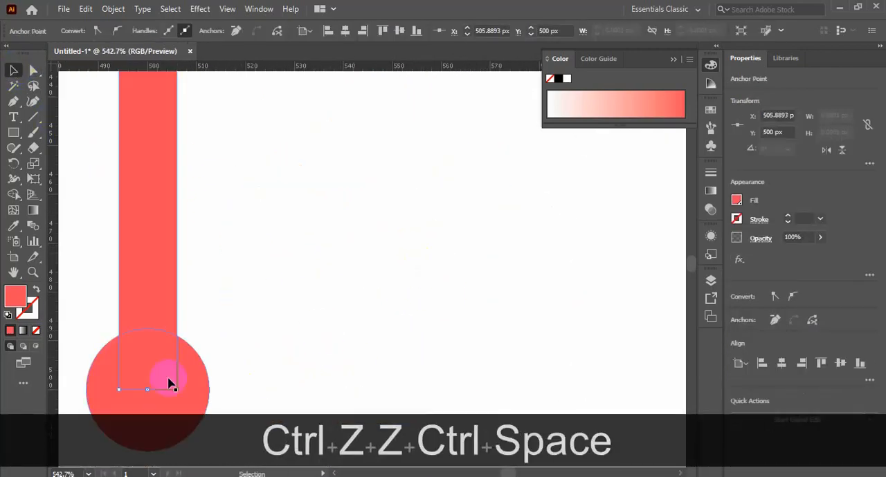
{"action": "left_click", "coordinate": [32, 68]}
{"action": "left_click", "coordinate": [351, 281]}
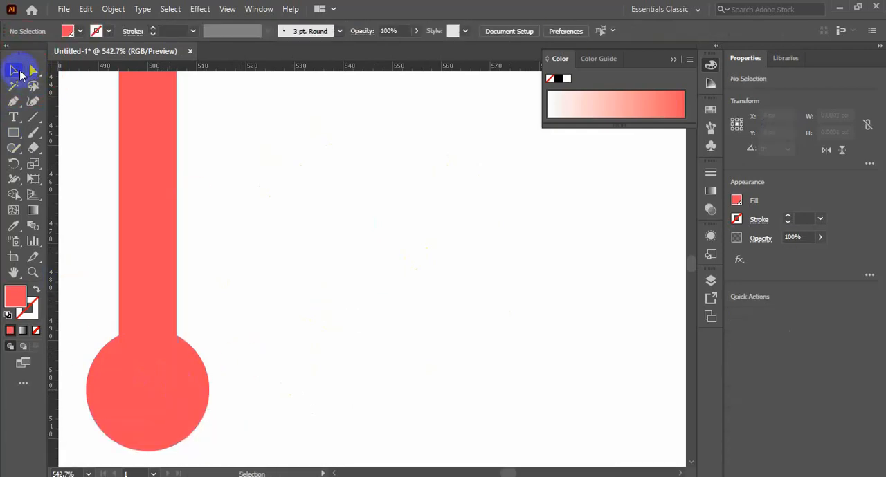
Step: Widen the coral hand to about 14.7 px and centre it horizontally on the artboard
{"action": "left_click", "coordinate": [158, 242]}
{"action": "scroll", "coordinate": [194, 257], "scroll_direction": "up", "scroll_amount": 3}
{"action": "left_click_drag", "start_coordinate": [177, 181], "coordinate": [192, 182]}
{"action": "key", "text": "ctrl+minus"}
{"action": "key", "text": "ctrl+minus"}
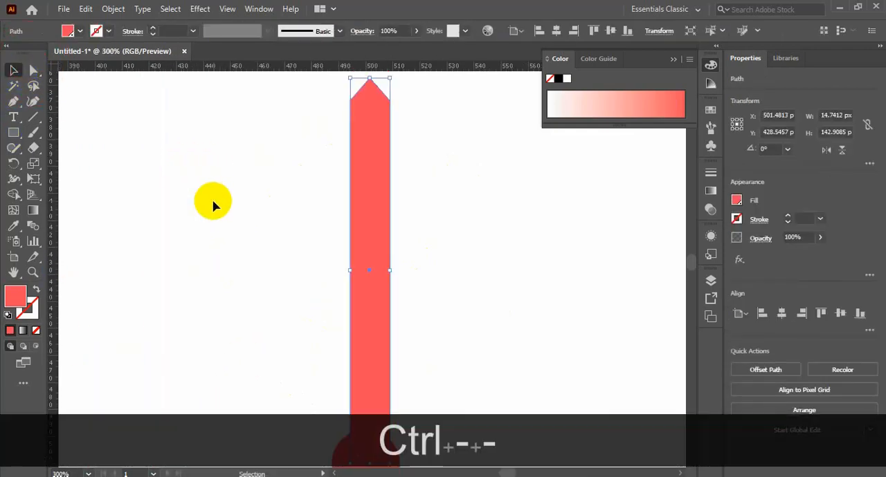
{"action": "left_click", "coordinate": [555, 31]}
Step: Nudge the hand's bottom two corner points inward by similar amounts so it tapers gently toward the centre circle
{"action": "scroll", "coordinate": [503, 182], "scroll_direction": "down", "scroll_amount": 3}
{"action": "key", "text": "a"}
{"action": "left_click", "coordinate": [385, 355]}
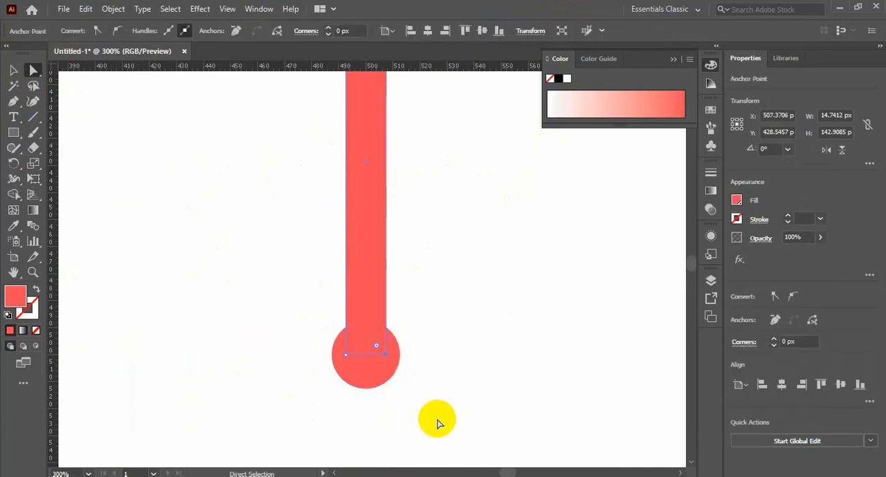
{"action": "key", "text": "Left"}
{"action": "key", "text": "Left"}
{"action": "key", "text": "Left"}
{"action": "key", "text": "Left"}
{"action": "key", "text": "Left"}
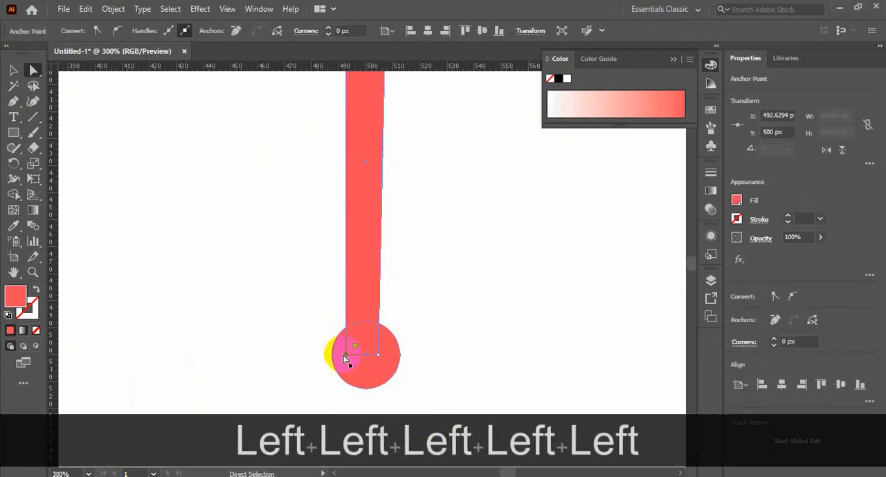
{"action": "key", "text": "Right"}
{"action": "key", "text": "Right"}
{"action": "key", "text": "Right"}
{"action": "key", "text": "Right"}
{"action": "key", "text": "Right"}
{"action": "left_click", "coordinate": [15, 68]}
{"action": "left_click", "coordinate": [411, 191]}
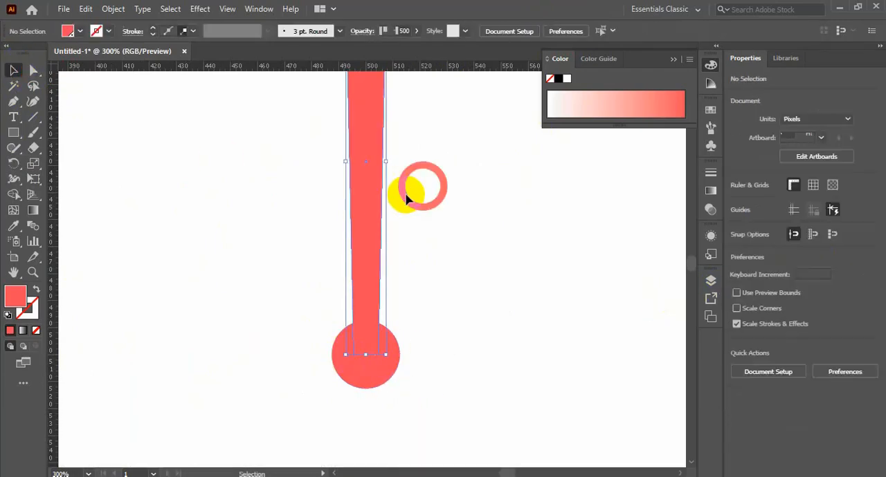
Step: Create a copy of the hand rotated by -30° about the midpoint of the centre circle
{"action": "left_click", "coordinate": [379, 205]}
{"action": "key", "text": "ctrl+minus"}
{"action": "key", "text": "ctrl+minus"}
{"action": "key", "text": "ctrl+minus"}
{"action": "key", "text": "ctrl+minus"}
{"action": "left_click", "coordinate": [422, 257]}
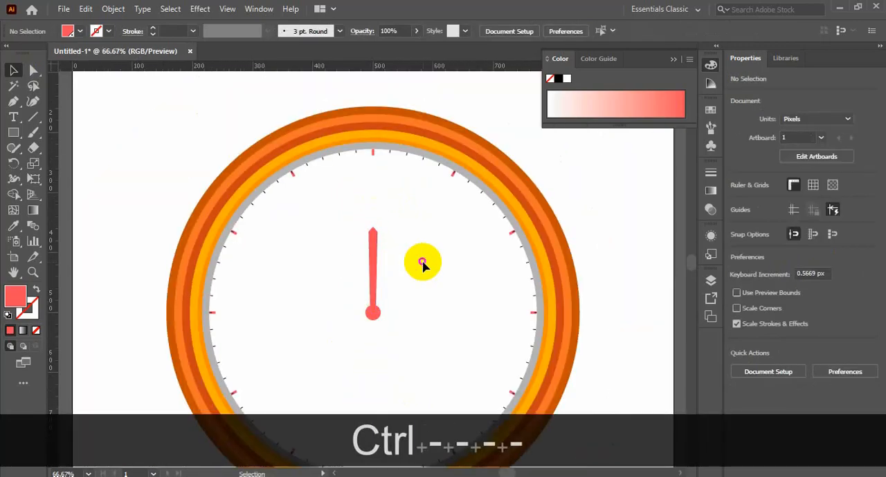
{"action": "key", "text": "ctrl+space"}
{"action": "left_click_drag", "start_coordinate": [336, 203], "coordinate": [455, 367]}
{"action": "left_click", "coordinate": [313, 272]}
{"action": "left_click", "coordinate": [14, 163]}
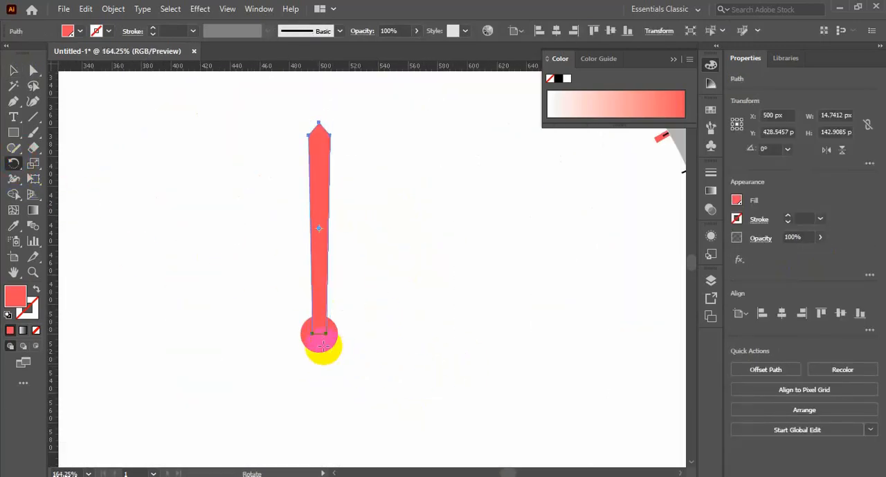
{"action": "left_click", "coordinate": [318, 333], "text": "alt"}
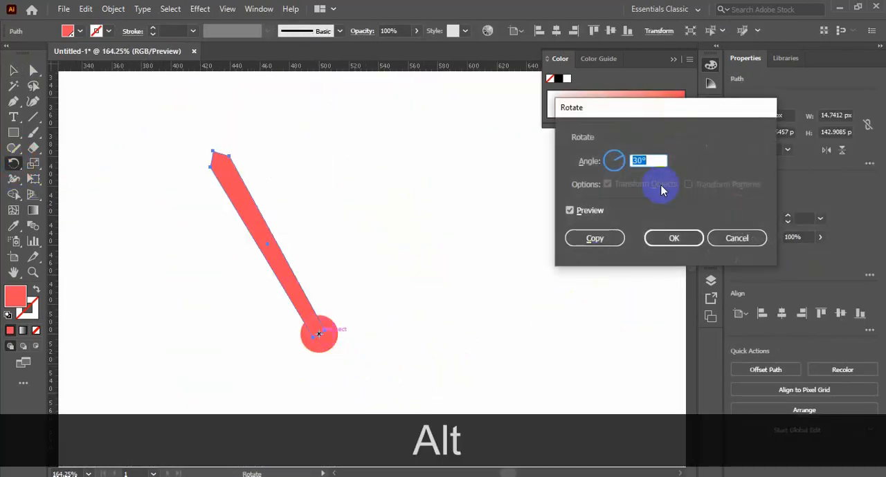
{"action": "type", "text": "-30"}
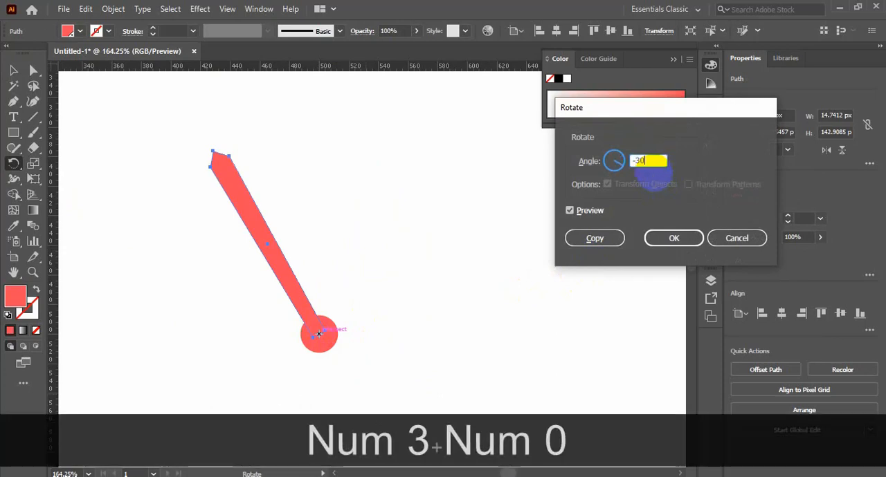
{"action": "left_click", "coordinate": [675, 238]}
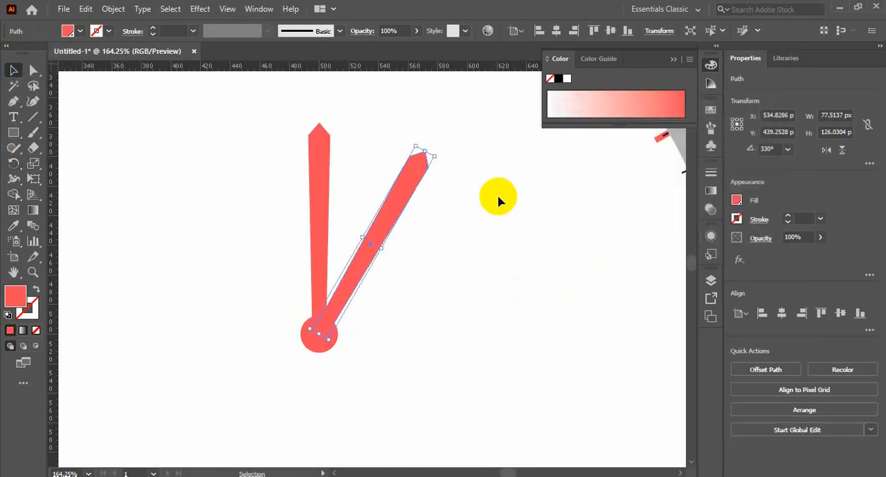
Step: Shorten the angled hand to about 51 × 77 px overall, then rotate it another -30° about the dial's centre
{"action": "left_click_drag", "start_coordinate": [422, 151], "coordinate": [388, 225]}
{"action": "left_click", "coordinate": [470, 245]}
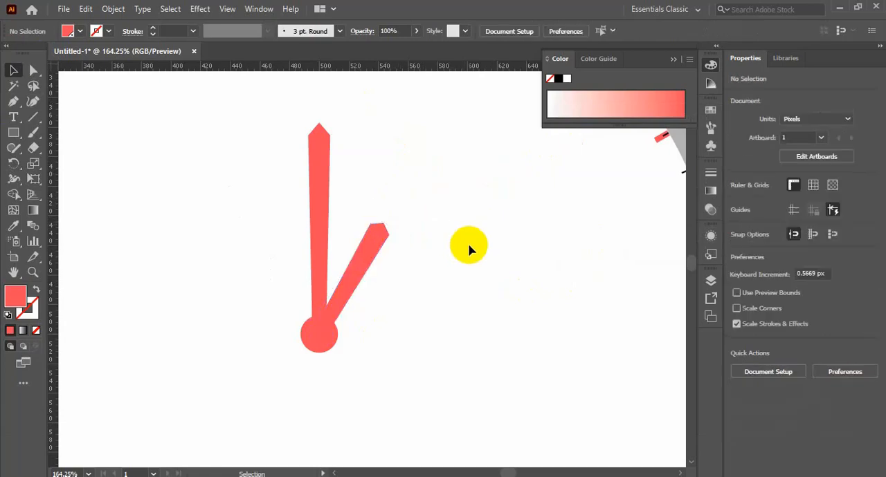
{"action": "left_click", "coordinate": [386, 255]}
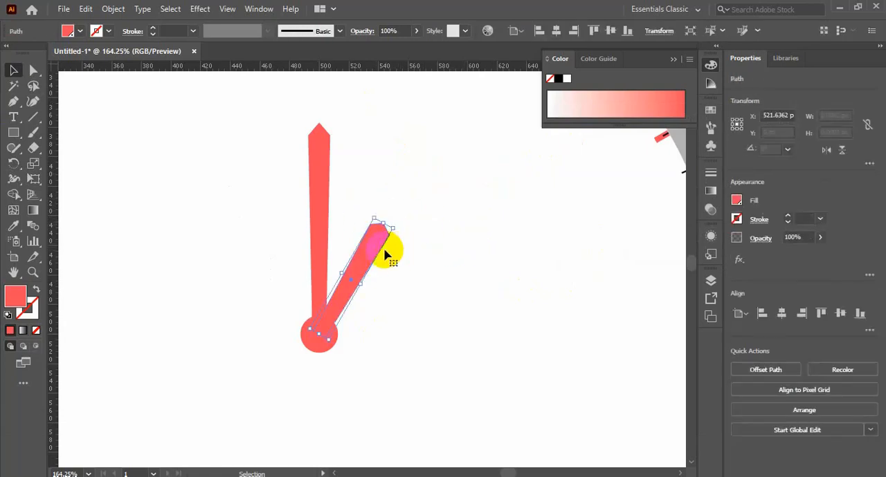
{"action": "left_click", "coordinate": [319, 334], "text": "alt"}
{"action": "left_click", "coordinate": [595, 238]}
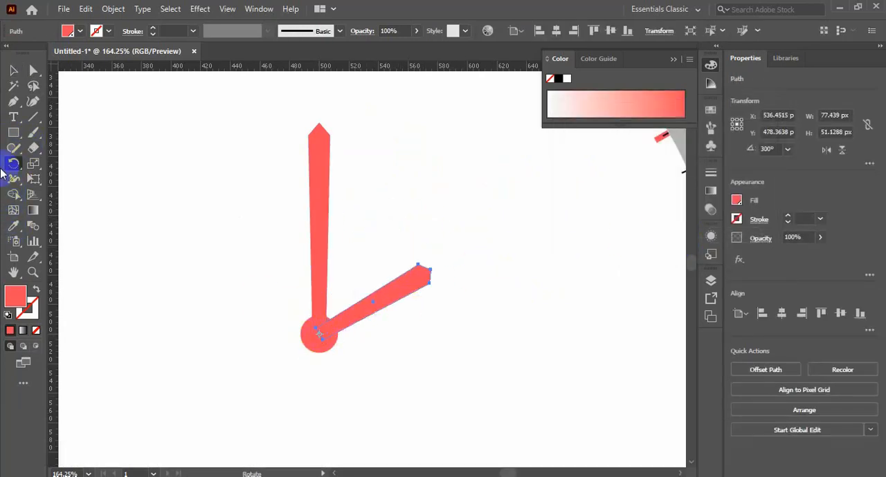
{"action": "left_click", "coordinate": [13, 70]}
{"action": "left_click", "coordinate": [173, 178]}
Step: Duplicate the centre circle in place, shrink the copy concentrically to about 19.8 px and fill it dark red 6B000D
{"action": "left_click", "coordinate": [331, 346]}
{"action": "key", "text": "ctrl+c"}
{"action": "left_click_drag", "start_coordinate": [337, 352], "coordinate": [334, 356]}
{"action": "double_click", "coordinate": [14, 297]}
{"action": "left_click_drag", "start_coordinate": [720, 171], "coordinate": [754, 252]}
{"action": "left_click", "coordinate": [868, 167]}
{"action": "left_click", "coordinate": [434, 363]}
Step: Send both clock hands backward so they lie behind the dark red circle
{"action": "left_click_drag", "start_coordinate": [263, 234], "coordinate": [456, 295]}
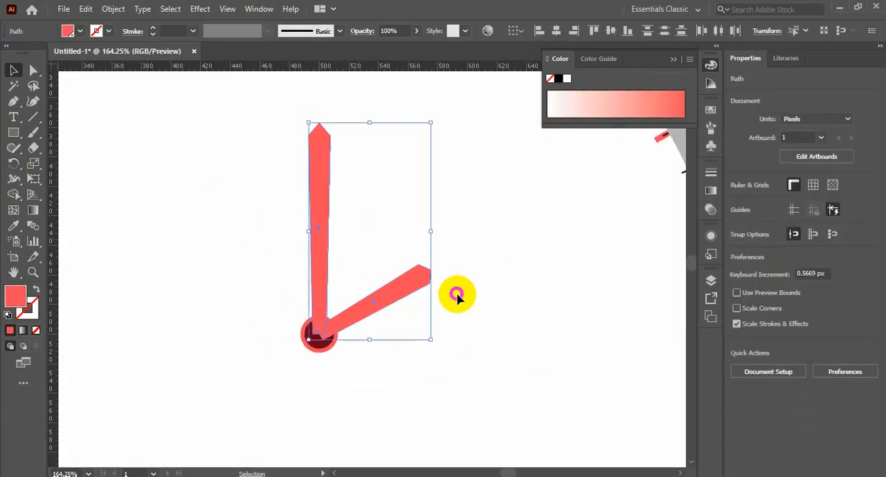
{"action": "key", "text": "ctrl+["}
{"action": "left_click", "coordinate": [456, 324]}
Step: Apply the inner circle's dark red fill to the short hour hand with the Eyedropper
{"action": "left_click", "coordinate": [392, 296]}
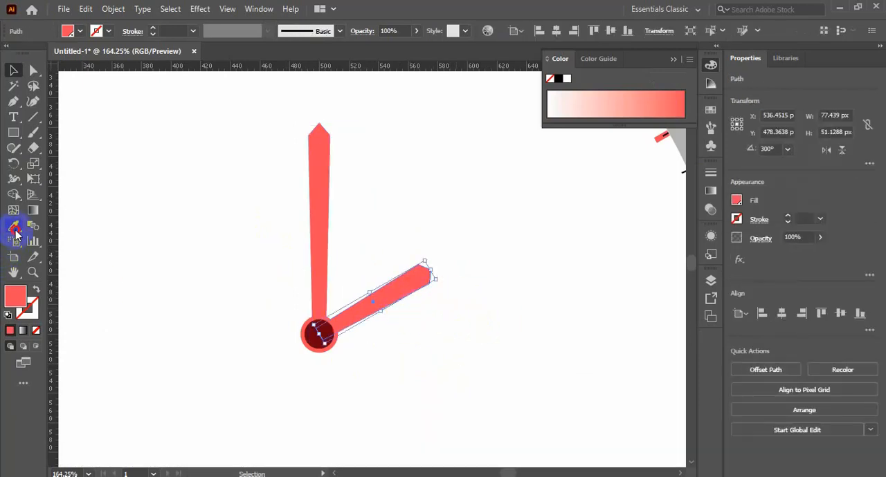
{"action": "left_click", "coordinate": [314, 335], "text": "shift"}
{"action": "left_click", "coordinate": [14, 72]}
{"action": "left_click", "coordinate": [198, 187]}
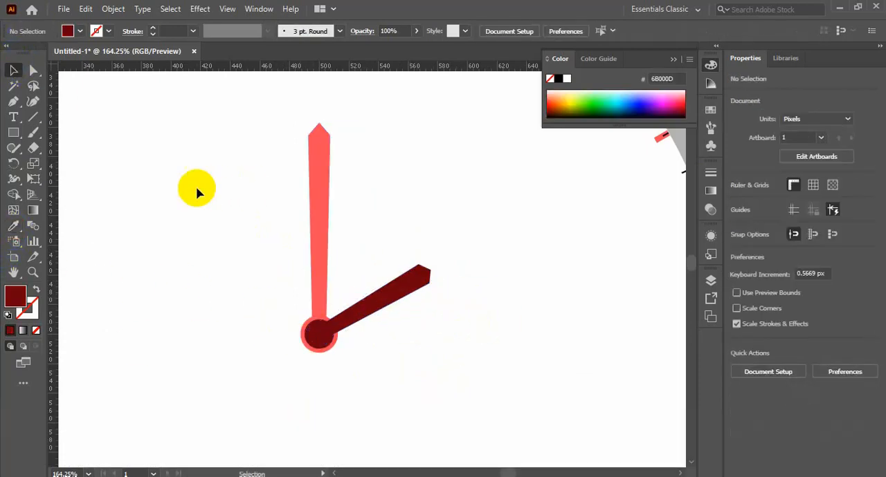
Step: Duplicate the dark red circle in place, shrink the copy concentrically to about 12.8 px and fill it off-white FCF7F8
{"action": "left_click", "coordinate": [316, 336]}
{"action": "key", "text": "ctrl+c"}
{"action": "key", "text": "ctrl+f"}
{"action": "left_click_drag", "start_coordinate": [345, 354], "coordinate": [330, 344]}
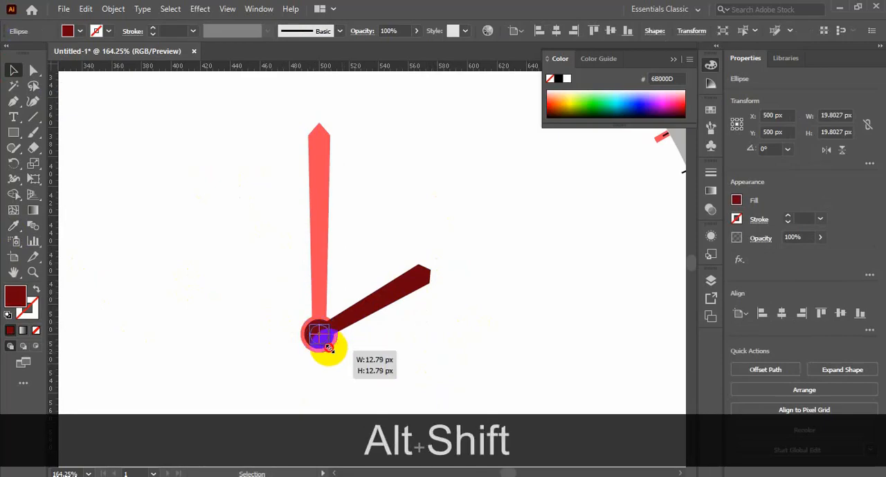
{"action": "double_click", "coordinate": [15, 296]}
{"action": "left_click", "coordinate": [583, 159]}
{"action": "left_click", "coordinate": [870, 162]}
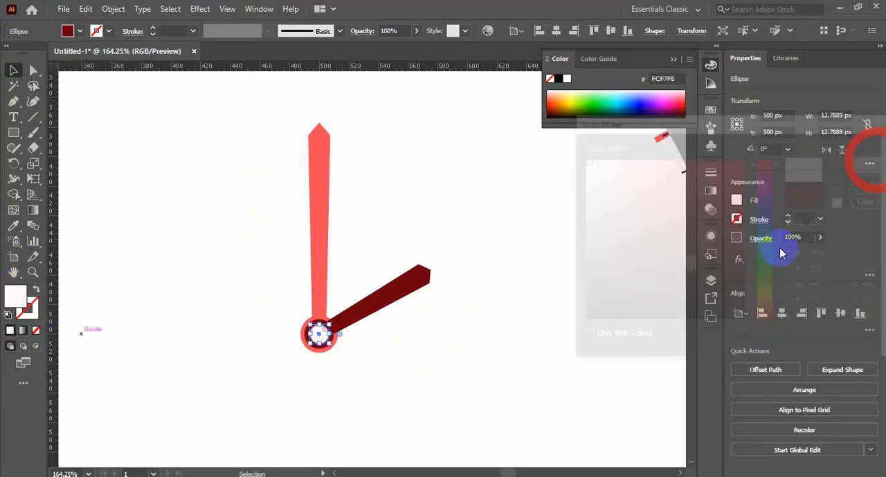
Step: Enlarge both clock hands outward from the dial's centre so they reach closer to the hour marks
{"action": "left_click", "coordinate": [533, 349]}
{"action": "key", "text": "ctrl+minus"}
{"action": "key", "text": "ctrl+minus"}
{"action": "key", "text": "ctrl+minus"}
{"action": "key", "text": "ctrl+minus"}
{"action": "key", "text": "ctrl+space"}
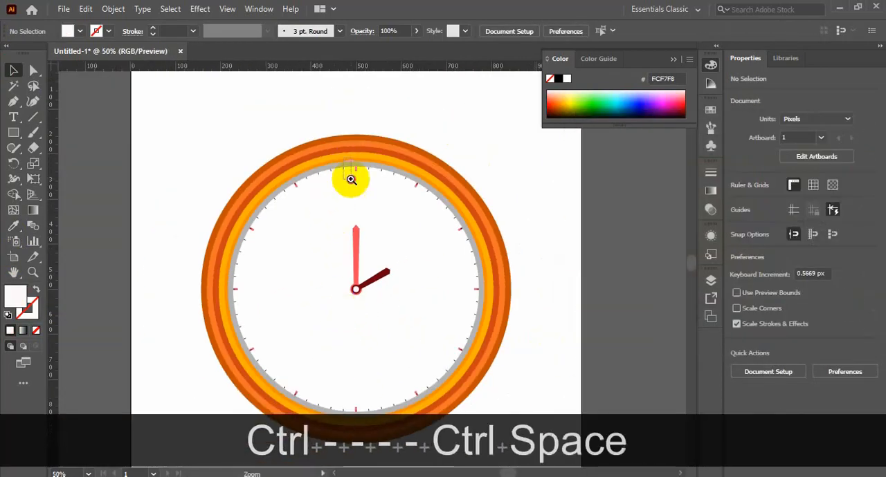
{"action": "left_click_drag", "start_coordinate": [348, 178], "coordinate": [416, 342]}
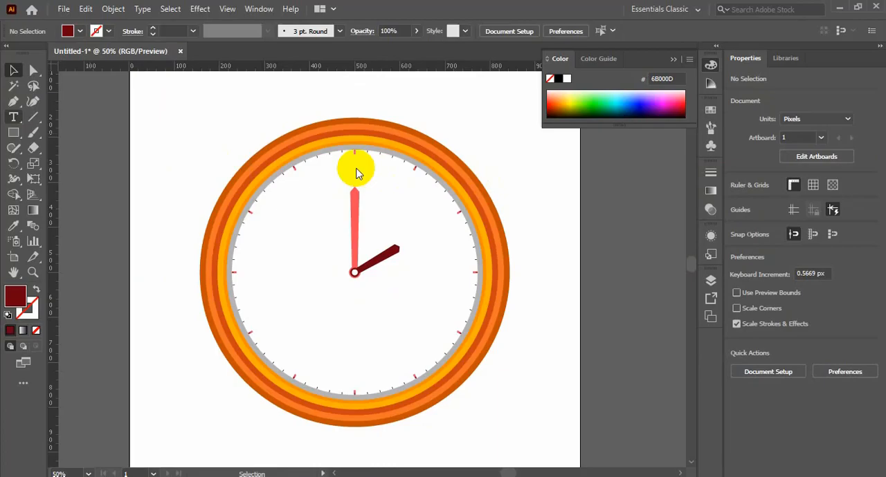
Step: Add the text 12 below the uppermost hour mark and set its size to 36 pt
{"action": "left_click", "coordinate": [353, 168]}
{"action": "left_click", "coordinate": [348, 160]}
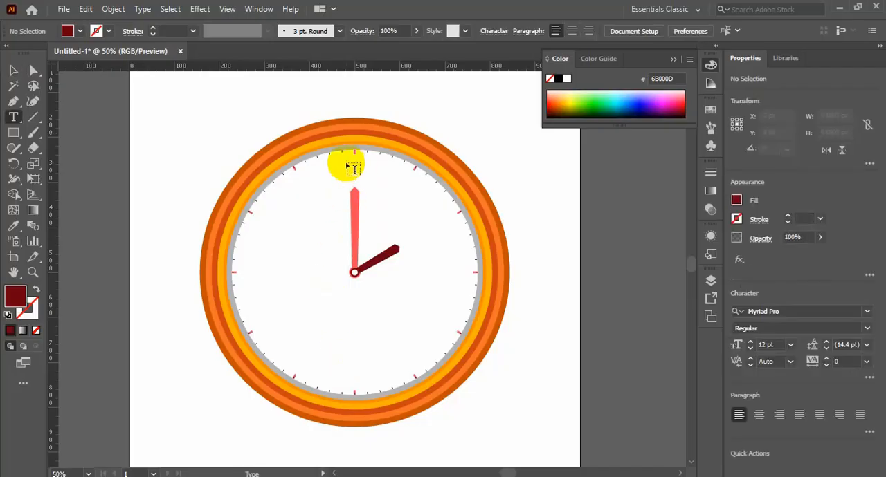
{"action": "type", "text": "12"}
{"action": "key", "text": "ctrl+a"}
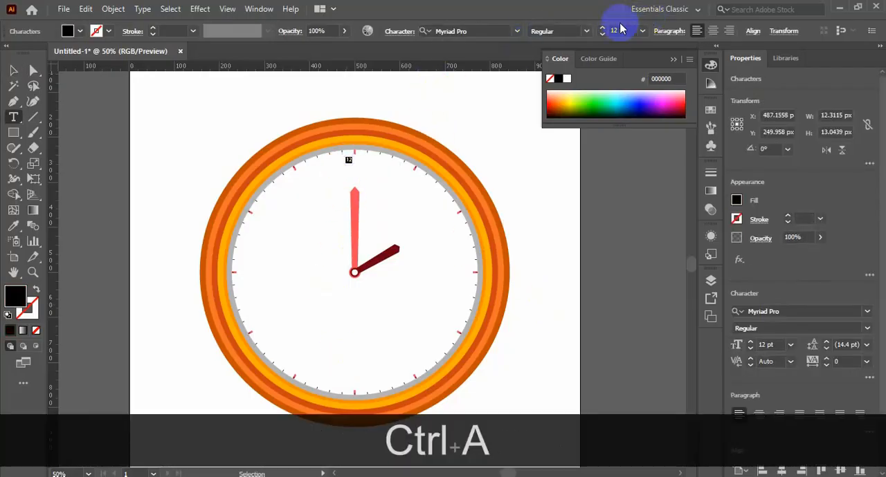
{"action": "left_click", "coordinate": [604, 31]}
{"action": "left_click", "coordinate": [14, 70]}
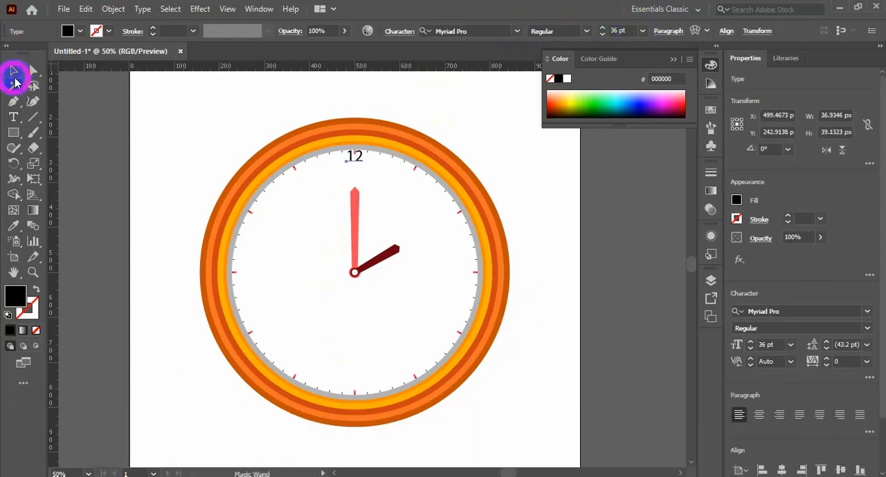
Step: Move the 12 below the uppermost hour mark, show the guides and align the number with the vertical guide
{"action": "left_click", "coordinate": [430, 136]}
{"action": "left_click_drag", "start_coordinate": [355, 167], "coordinate": [357, 167]}
{"action": "right_click", "coordinate": [604, 190]}
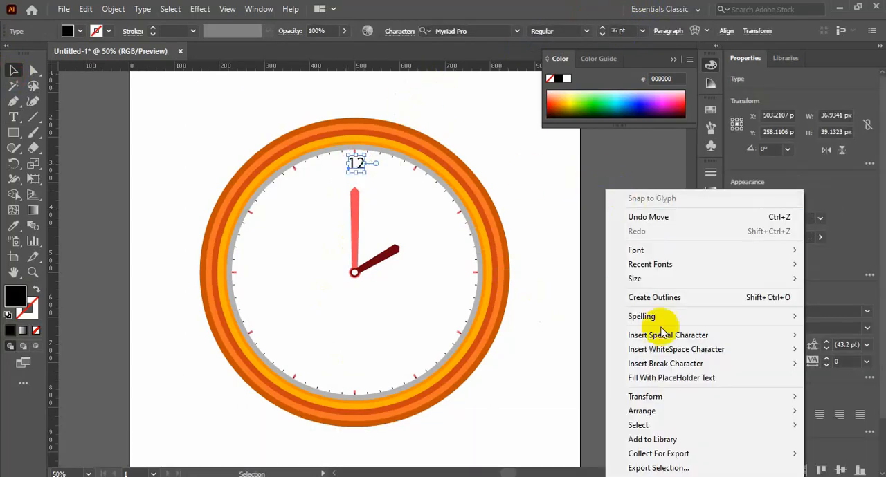
{"action": "left_click", "coordinate": [491, 236]}
{"action": "right_click", "coordinate": [535, 245]}
{"action": "left_click", "coordinate": [603, 368]}
{"action": "key", "text": "ctrl+space"}
{"action": "left_click_drag", "start_coordinate": [279, 112], "coordinate": [440, 191]}
{"action": "left_click", "coordinate": [382, 319]}
Step: Set the 12's font to Billboard Regular and recentre it on the vertical guide just under the hour mark
{"action": "left_click", "coordinate": [463, 31]}
{"action": "type", "text": "B"}
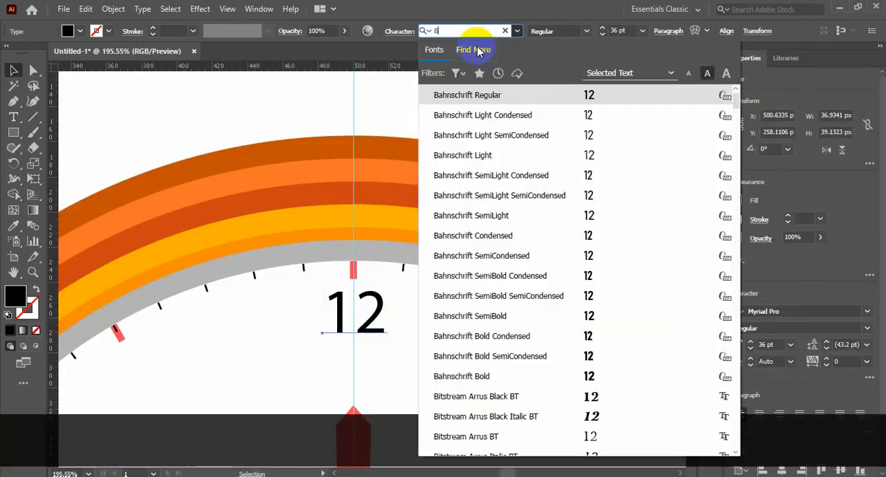
{"action": "type", "text": "il"}
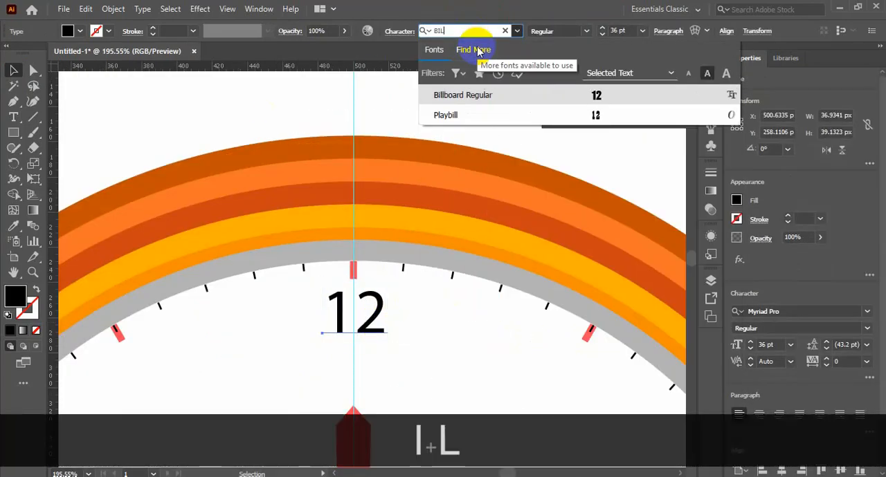
{"action": "key", "text": "Return"}
{"action": "left_click_drag", "start_coordinate": [359, 322], "coordinate": [381, 328]}
Step: Create a copy of the 12 rotated by 360/12 degrees about the dial's centre
{"action": "key", "text": "ctrl+minus"}
{"action": "key", "text": "ctrl+minus"}
{"action": "key", "text": "ctrl+minus"}
{"action": "scroll", "coordinate": [384, 335], "scroll_direction": "down", "scroll_amount": 3}
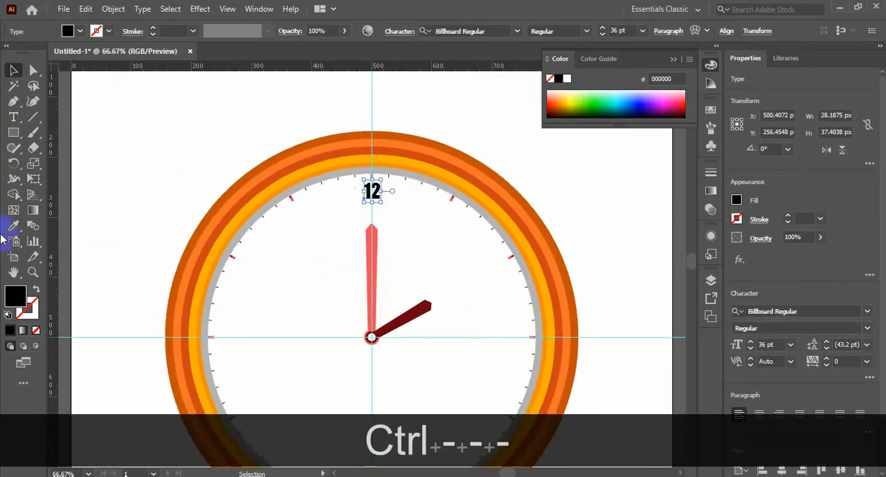
{"action": "key", "text": "r"}
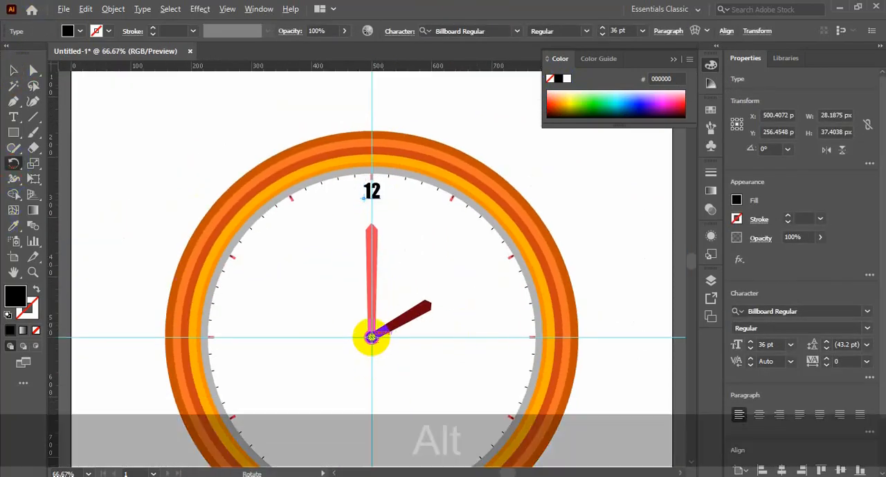
{"action": "left_click", "coordinate": [371, 337], "text": "alt"}
{"action": "type", "text": "360/12"}
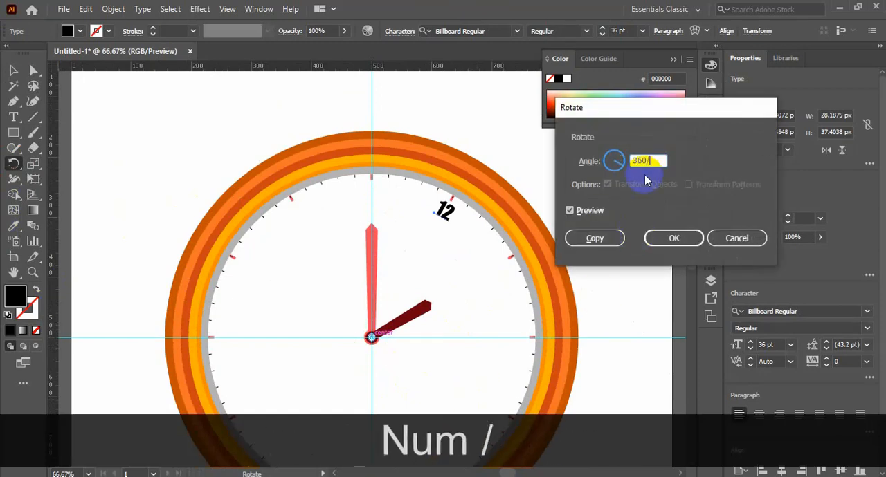
{"action": "left_click", "coordinate": [591, 241]}
Step: Repeat the rotated copy until a number stands at all twelve hour positions
{"action": "key", "text": "ctrl+d"}
{"action": "key", "text": "ctrl+d"}
{"action": "key", "text": "ctrl+d"}
{"action": "key", "text": "ctrl+d"}
{"action": "key", "text": "ctrl+d"}
{"action": "key", "text": "ctrl+d"}
{"action": "key", "text": "ctrl+d"}
{"action": "key", "text": "ctrl+d"}
{"action": "key", "text": "ctrl+d"}
{"action": "key", "text": "ctrl+d"}
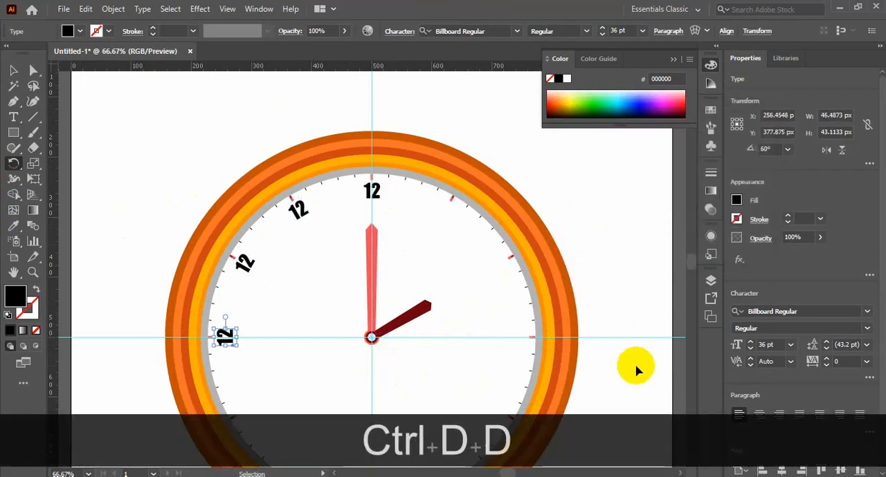
{"action": "double_click", "coordinate": [13, 70]}
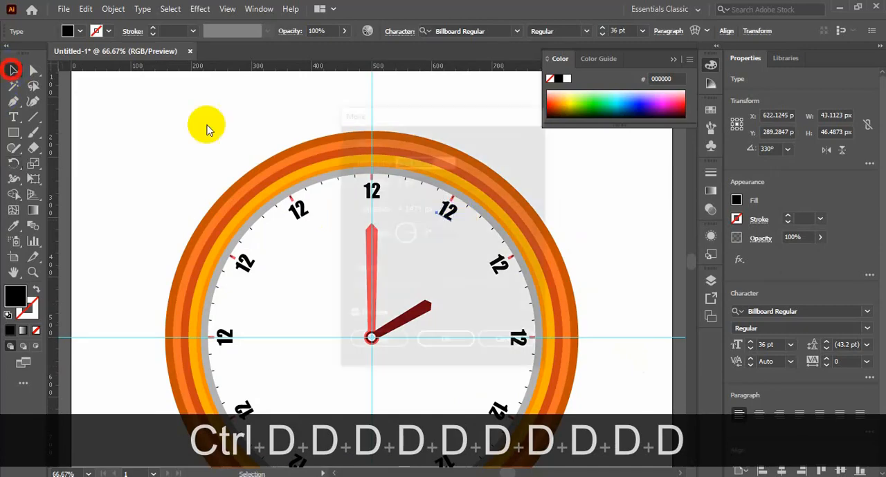
{"action": "left_click", "coordinate": [510, 342]}
Step: Change the copied 12s at the one, two, three and four o'clock positions to 1, 2, 3 and 4
{"action": "double_click", "coordinate": [445, 214]}
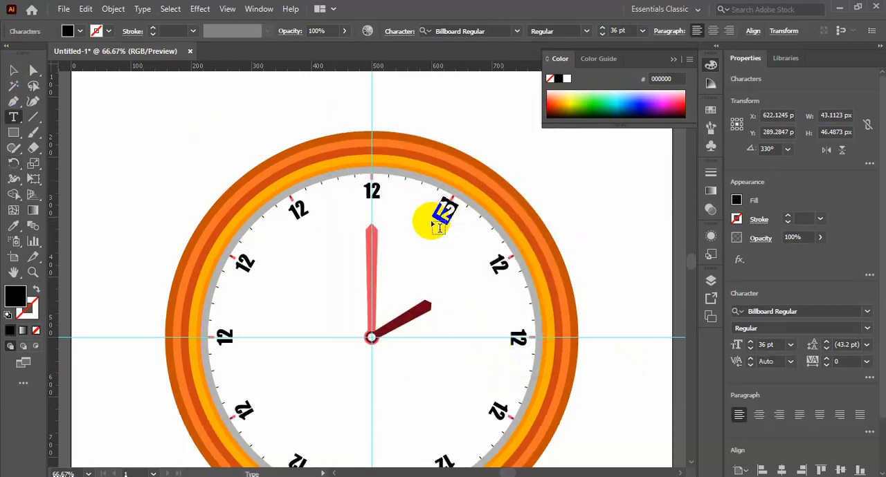
{"action": "type", "text": "1"}
{"action": "double_click", "coordinate": [496, 262]}
{"action": "type", "text": "2"}
{"action": "double_click", "coordinate": [518, 338]}
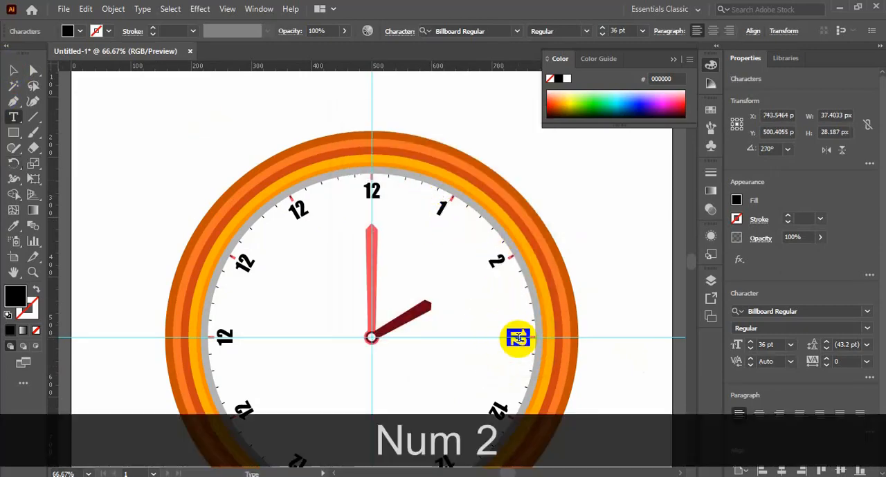
{"action": "type", "text": "3"}
{"action": "scroll", "coordinate": [492, 409], "scroll_direction": "down", "scroll_amount": 2}
{"action": "type", "text": "4"}
Step: Change the copied 12s at the five to eight o'clock positions to 5, 6, 7 and 8
{"action": "double_click", "coordinate": [435, 399]}
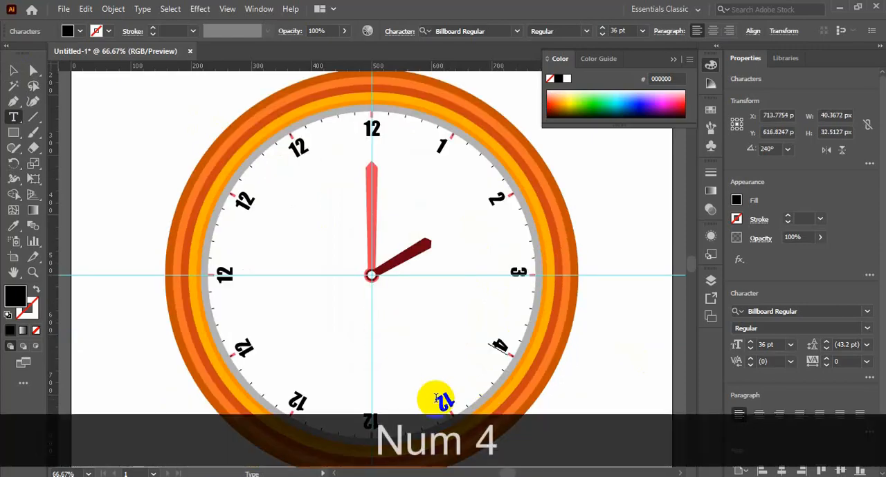
{"action": "double_click", "coordinate": [374, 421]}
{"action": "type", "text": "6"}
{"action": "double_click", "coordinate": [296, 401]}
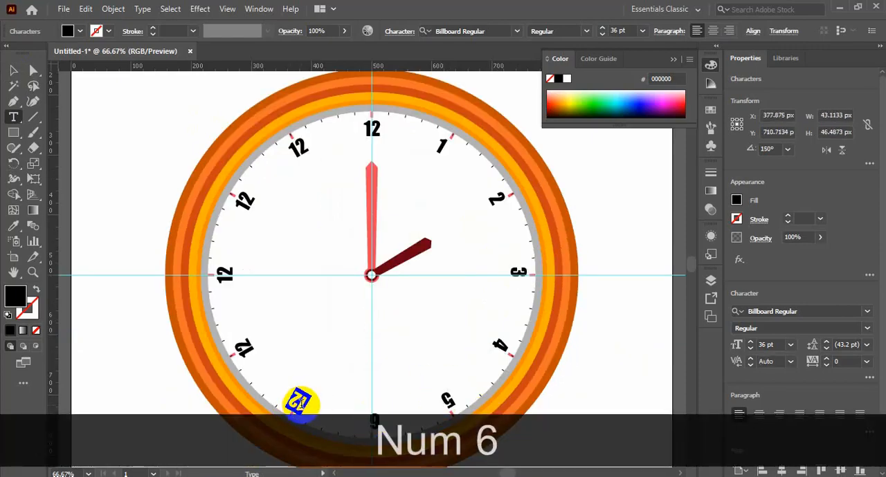
{"action": "type", "text": "7"}
{"action": "double_click", "coordinate": [266, 352]}
{"action": "type", "text": "8"}
Step: Change the copied 12s at the nine, ten and eleven o'clock positions to 9, 10 and 11
{"action": "double_click", "coordinate": [223, 274]}
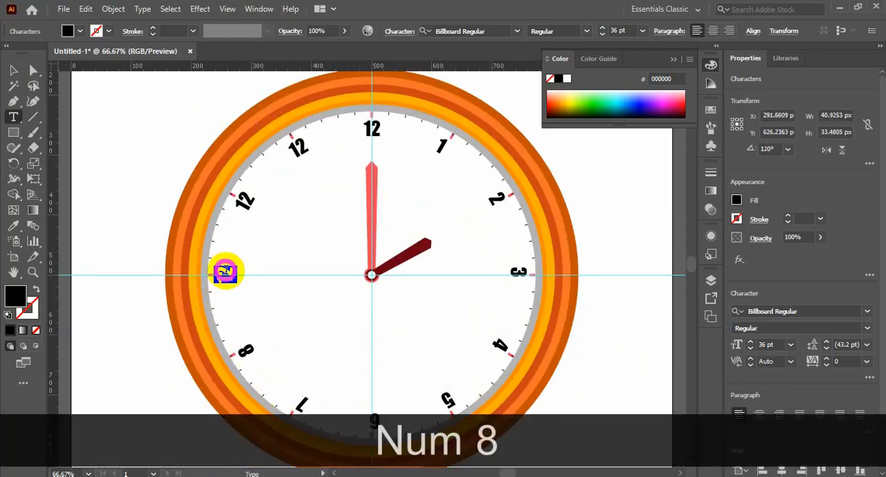
{"action": "type", "text": "9"}
{"action": "double_click", "coordinate": [245, 200]}
{"action": "type", "text": "10"}
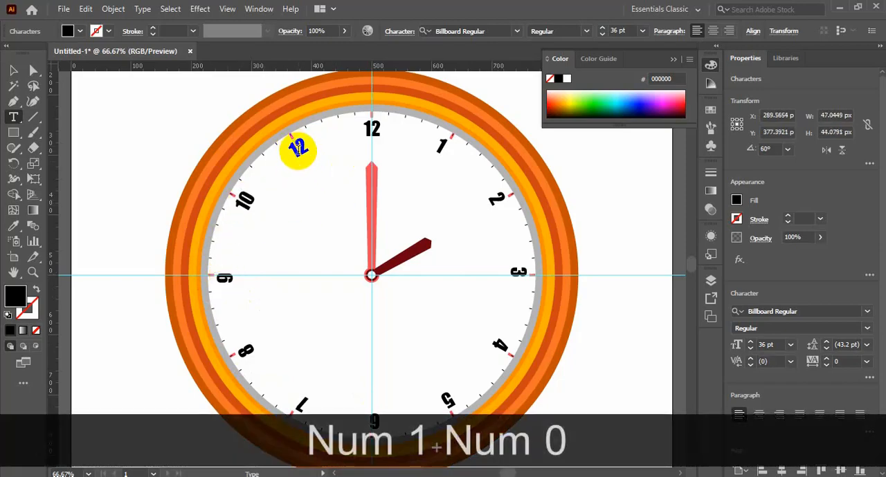
{"action": "double_click", "coordinate": [297, 148]}
{"action": "type", "text": "11"}
{"action": "left_click", "coordinate": [13, 71]}
{"action": "left_click", "coordinate": [405, 325]}
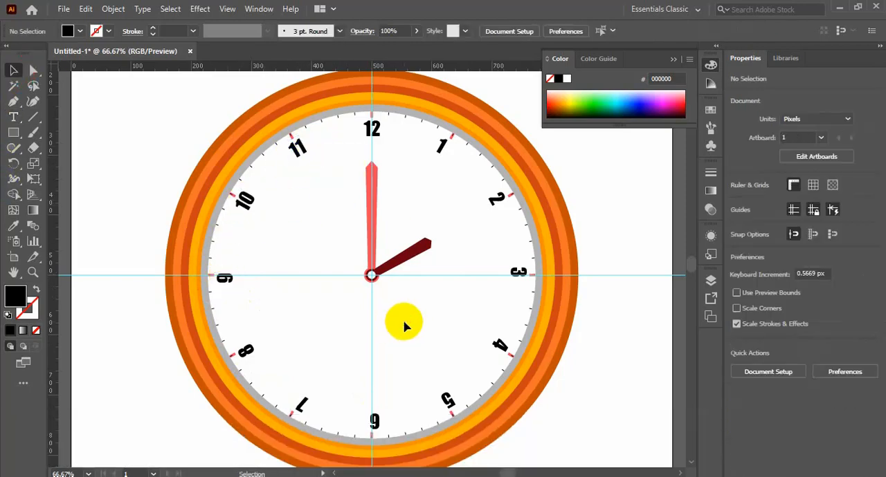
Step: Rotate the 4 by 120° about its own centre so that it stands upright
{"action": "left_click", "coordinate": [498, 344]}
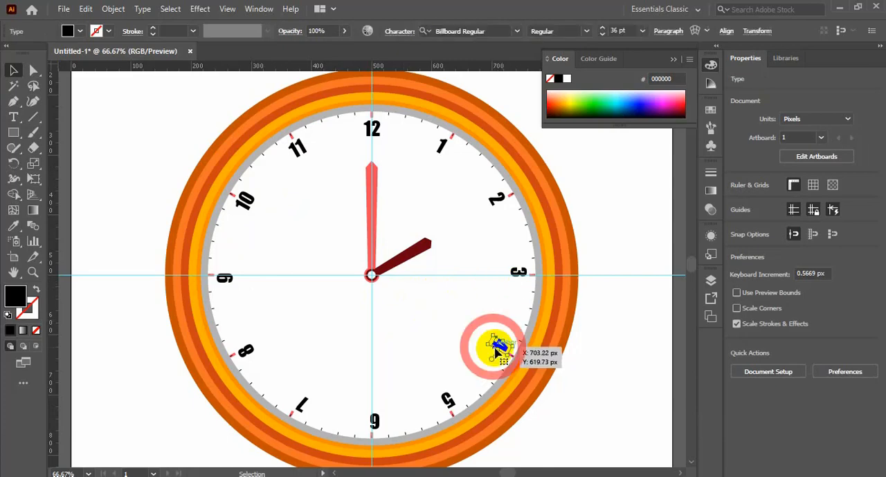
{"action": "double_click", "coordinate": [14, 166]}
{"action": "key", "text": "Up"}
{"action": "key", "text": "Up"}
{"action": "key", "text": "Up"}
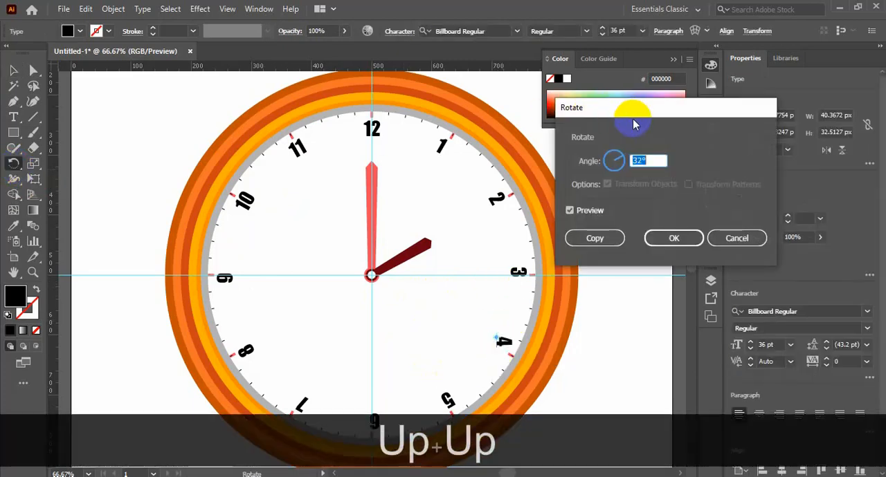
{"action": "key", "text": "Down"}
{"action": "key", "text": "Down"}
{"action": "key", "text": "Down"}
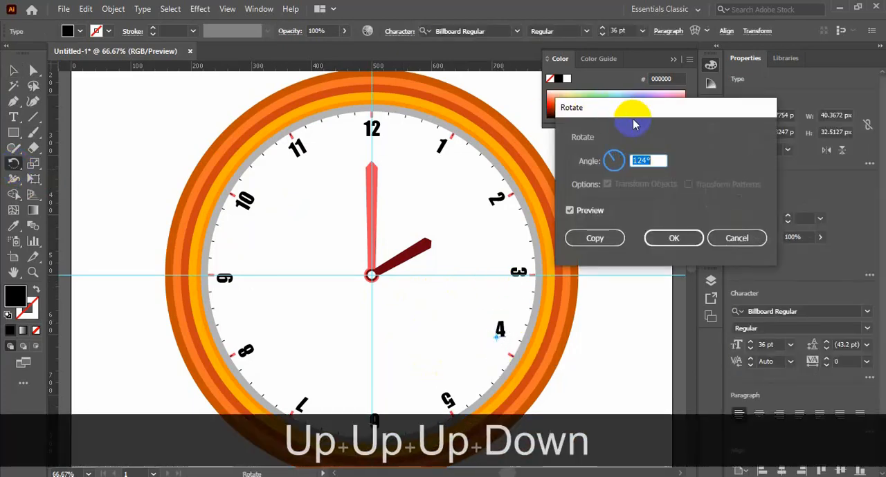
{"action": "key", "text": "Up"}
{"action": "key", "text": "Down"}
{"action": "key", "text": "Down"}
{"action": "key", "text": "Down"}
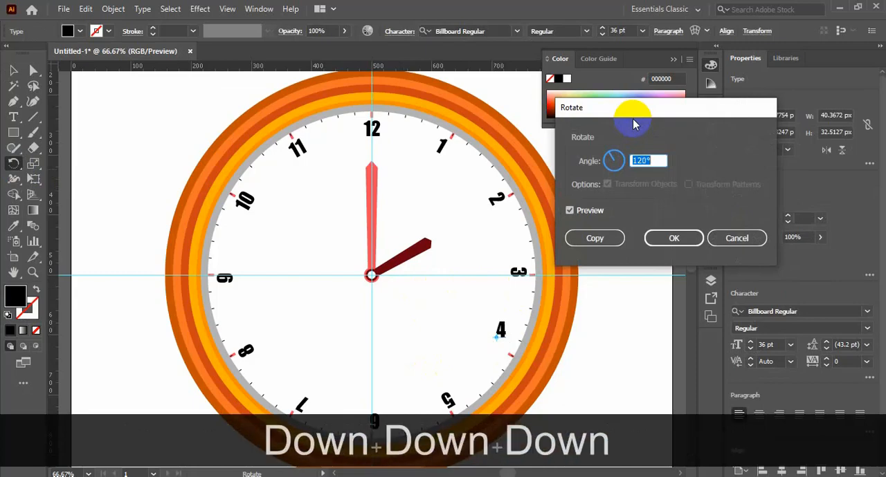
{"action": "left_click", "coordinate": [670, 239]}
Step: Move the 4 straight down until it sits beside the four o'clock mark
{"action": "left_click", "coordinate": [15, 71]}
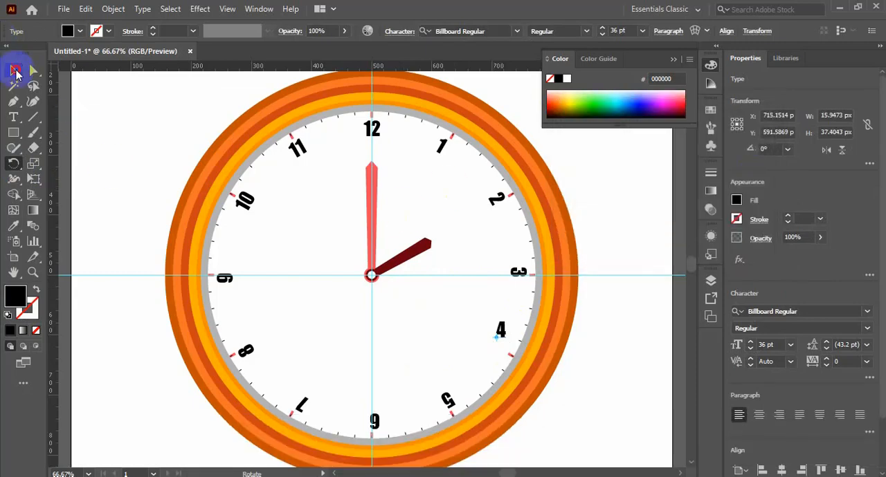
{"action": "left_click_drag", "start_coordinate": [500, 342], "coordinate": [502, 355]}
{"action": "left_click", "coordinate": [586, 370]}
Step: Unlock all artwork, copy the white face in place and scale the copy about its centre to about 514 px
{"action": "key", "text": "ctrl+alt+2"}
{"action": "left_click", "coordinate": [555, 340]}
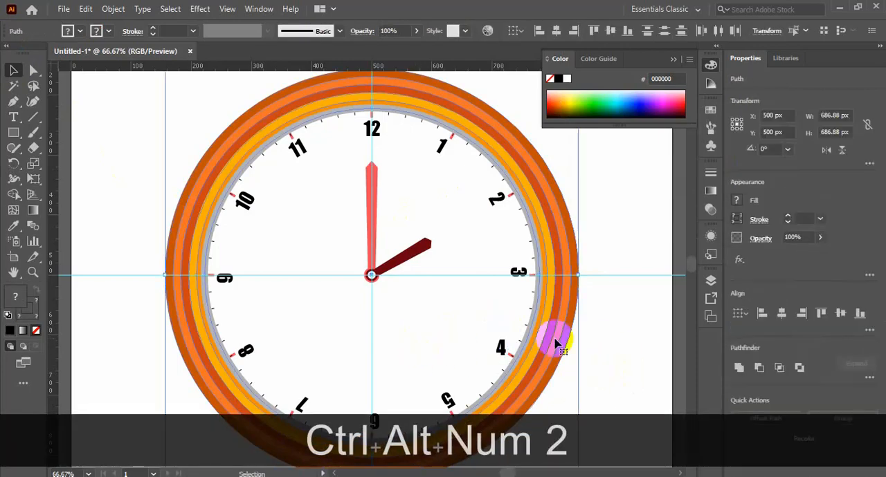
{"action": "left_click", "coordinate": [439, 316]}
{"action": "key", "text": "ctrl+c"}
{"action": "key", "text": "ctrl+f"}
{"action": "left_click_drag", "start_coordinate": [536, 441], "coordinate": [524, 449]}
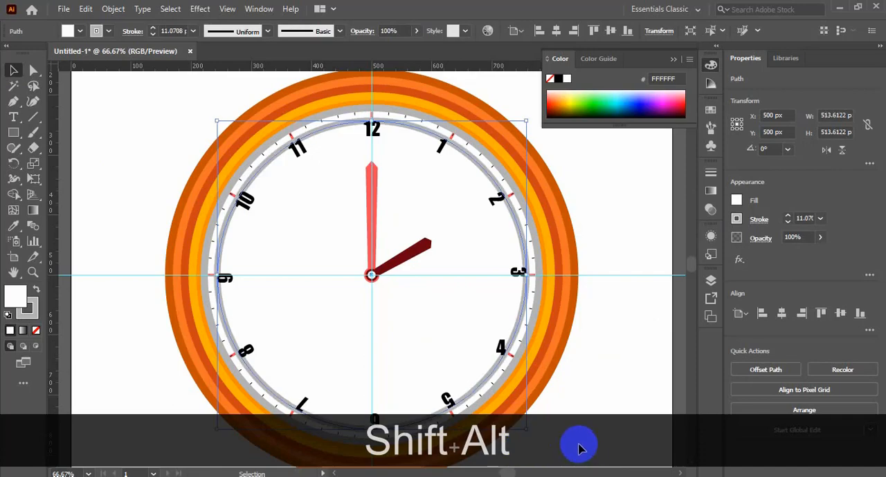
Step: Give the smaller circle a 1 pt black stroke without fill and lock it together with the rings and face
{"action": "key", "text": "d"}
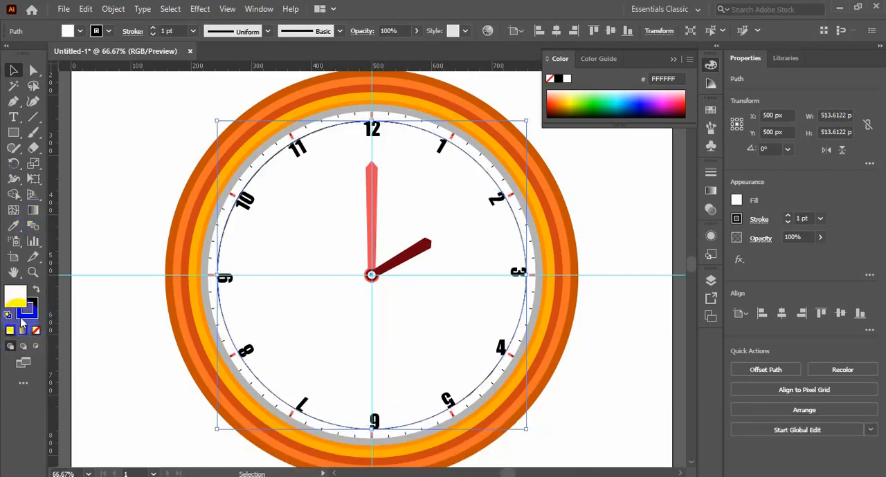
{"action": "left_click", "coordinate": [148, 174]}
{"action": "left_click_drag", "start_coordinate": [148, 234], "coordinate": [270, 259]}
{"action": "key", "text": "ctrl+KP_2"}
Step: Rotate the 3 upright by 90° and move it down to the horizontal guide, beside the three o'clock mark
{"action": "left_click", "coordinate": [518, 272]}
{"action": "key", "text": "r"}
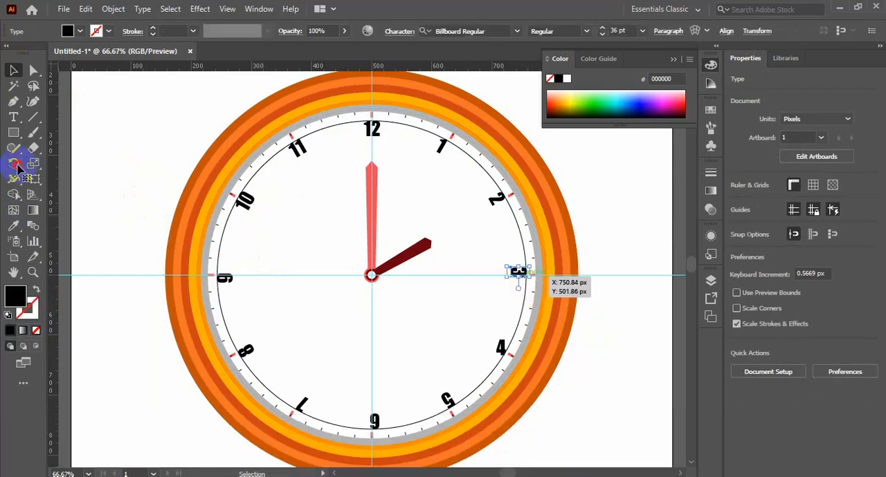
{"action": "left_click", "coordinate": [512, 268], "text": "alt"}
{"action": "key", "text": "Down"}
{"action": "key", "text": "Down"}
{"action": "key", "text": "Down"}
{"action": "key", "text": "Down"}
{"action": "key", "text": "Down"}
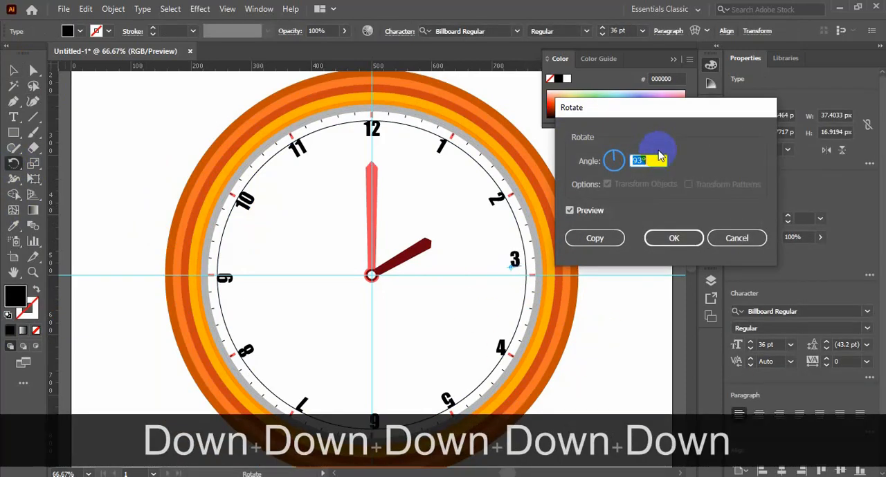
{"action": "key", "text": "Down"}
{"action": "key", "text": "Down"}
{"action": "key", "text": "Down"}
{"action": "key", "text": "Return"}
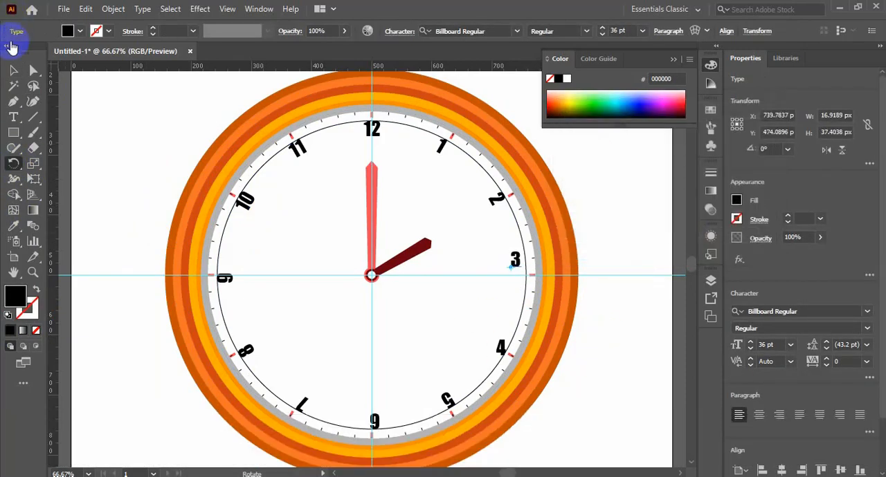
{"action": "left_click_drag", "start_coordinate": [514, 267], "coordinate": [515, 276]}
{"action": "left_click", "coordinate": [585, 331]}
Step: Rotate the 9 about its own centre until it stands upright at an angle of 0°
{"action": "left_click", "coordinate": [224, 278]}
{"action": "double_click", "coordinate": [14, 164]}
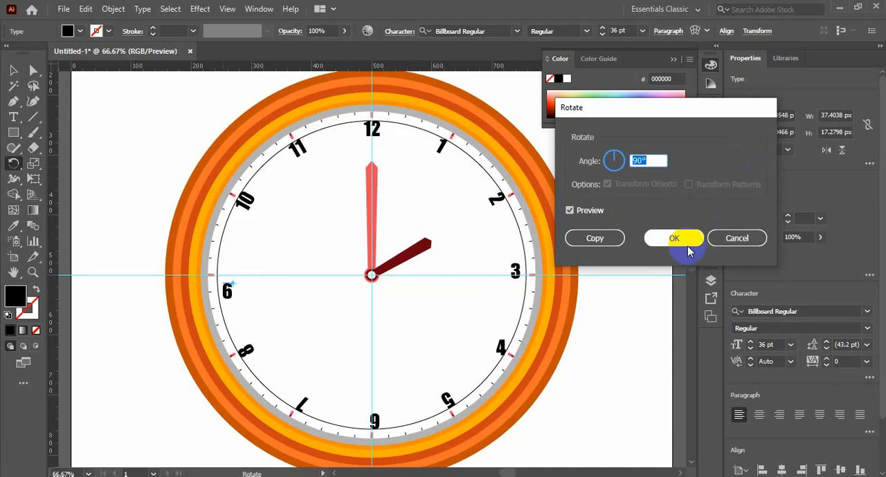
{"action": "type", "text": "180"}
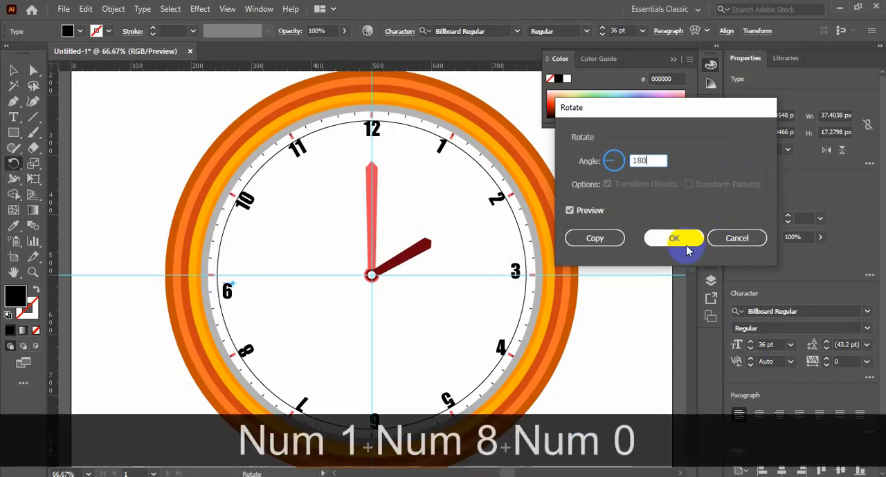
{"action": "left_click", "coordinate": [569, 210]}
{"action": "left_click_drag", "start_coordinate": [630, 163], "coordinate": [655, 163]}
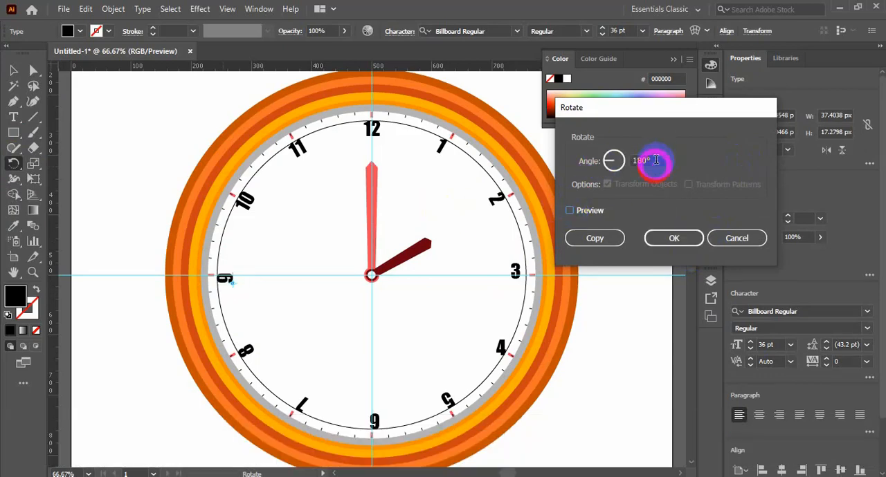
{"action": "key", "text": "Down"}
{"action": "key", "text": "Down"}
{"action": "key", "text": "Down"}
{"action": "key", "text": "Down"}
{"action": "key", "text": "Down"}
{"action": "key", "text": "Down"}
{"action": "key", "text": "Down"}
{"action": "key", "text": "Down"}
{"action": "key", "text": "Down"}
{"action": "key", "text": "Down"}
{"action": "key", "text": "Down"}
{"action": "key", "text": "Down"}
{"action": "key", "text": "Down"}
{"action": "key", "text": "Down"}
{"action": "key", "text": "Down"}
{"action": "key", "text": "Down"}
{"action": "key", "text": "Down"}
{"action": "key", "text": "Down"}
{"action": "key", "text": "Down"}
{"action": "key", "text": "Down"}
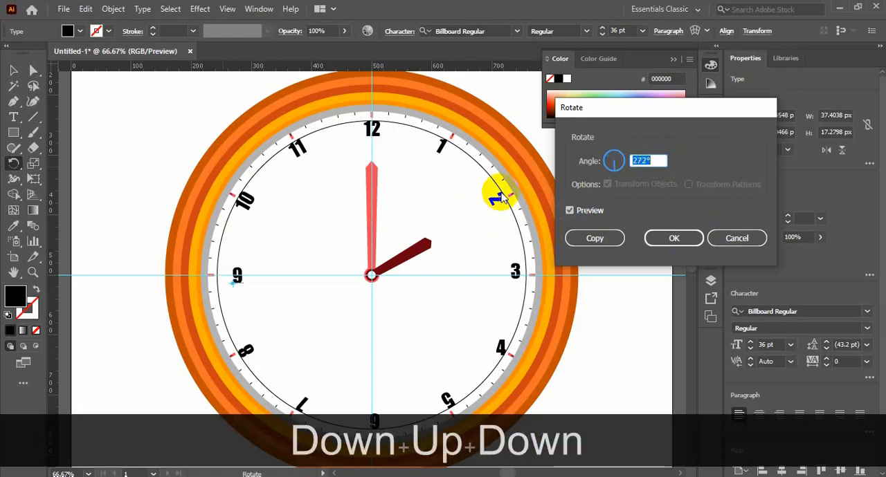
{"action": "key", "text": "Down"}
{"action": "key", "text": "Down"}
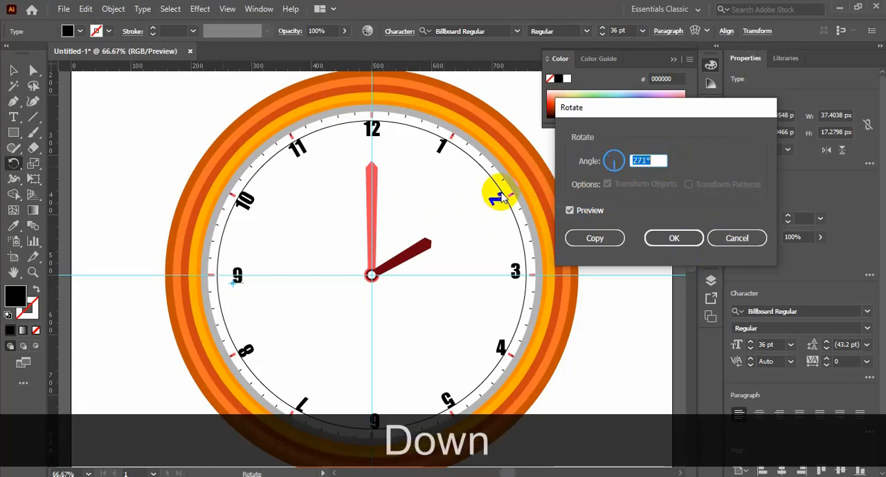
{"action": "left_click", "coordinate": [673, 238]}
Step: Move the 9 outward along the horizontal guide until it sits beside the nine o'clock mark
{"action": "left_click", "coordinate": [13, 70]}
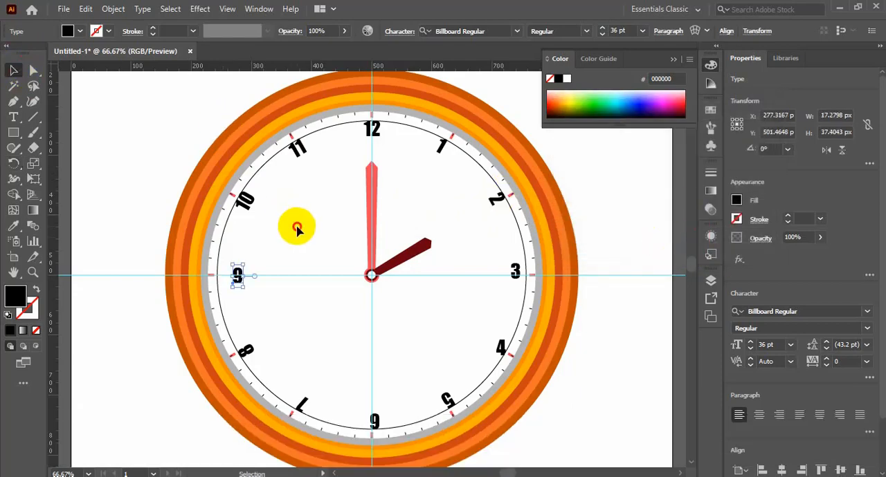
{"action": "left_click", "coordinate": [296, 227]}
{"action": "left_click_drag", "start_coordinate": [237, 278], "coordinate": [220, 281]}
Step: Rotate the 8 and the 7 upright and shift the 7 slightly towards its hour mark
{"action": "left_click", "coordinate": [255, 340]}
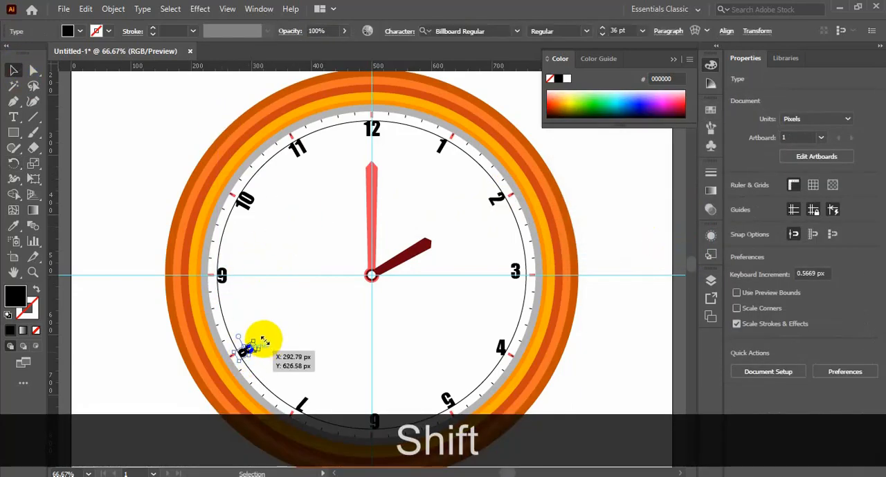
{"action": "left_click_drag", "start_coordinate": [261, 330], "coordinate": [259, 362]}
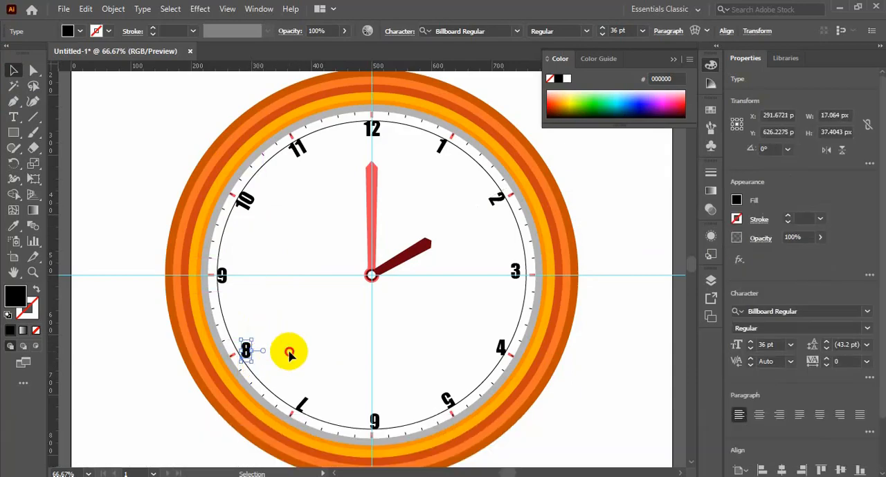
{"action": "left_click", "coordinate": [305, 352]}
{"action": "left_click", "coordinate": [303, 400]}
{"action": "mouse_move", "coordinate": [315, 393]}
{"action": "left_mouse_down"}
{"action": "mouse_move", "coordinate": [295, 430]}
{"action": "mouse_move", "coordinate": [327, 406]}
{"action": "mouse_move", "coordinate": [317, 385]}
{"action": "left_mouse_up"}
{"action": "left_click", "coordinate": [314, 384]}
{"action": "left_click_drag", "start_coordinate": [302, 403], "coordinate": [297, 398]}
Step: Rotate the 5 until it stands upright near the five o'clock mark
{"action": "left_click", "coordinate": [447, 398]}
{"action": "left_click_drag", "start_coordinate": [450, 376], "coordinate": [426, 412]}
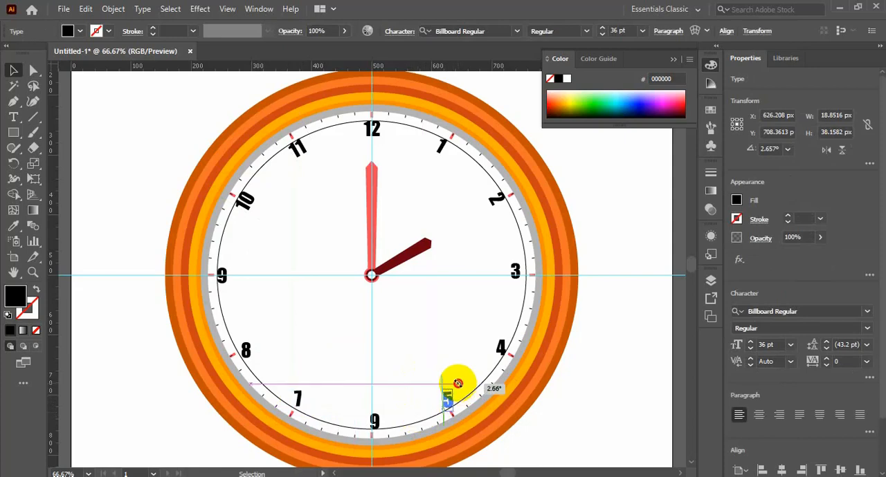
{"action": "left_click_drag", "start_coordinate": [458, 383], "coordinate": [458, 384]}
{"action": "left_click", "coordinate": [399, 379]}
Step: Align the 7 and the 5 with each other so that both sit at the same height
{"action": "left_click", "coordinate": [297, 396]}
{"action": "left_click", "coordinate": [447, 398], "text": "shift"}
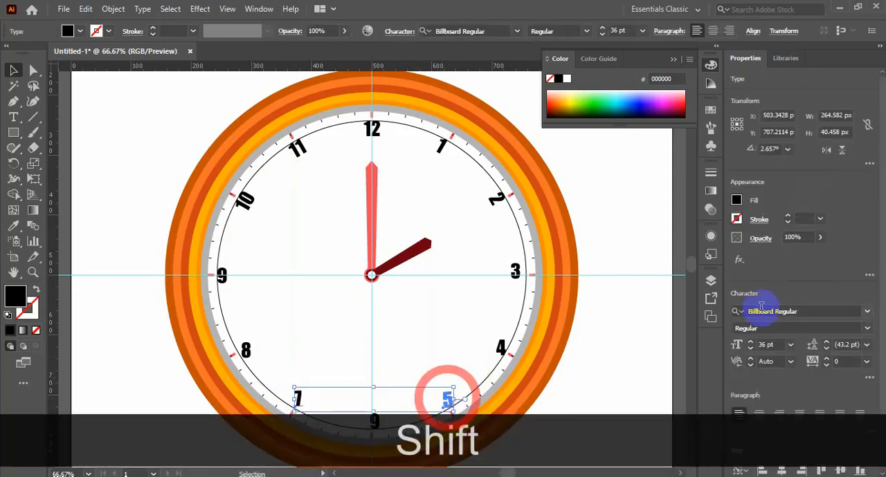
{"action": "left_click", "coordinate": [754, 31]}
{"action": "left_click", "coordinate": [747, 69]}
{"action": "left_click", "coordinate": [420, 335]}
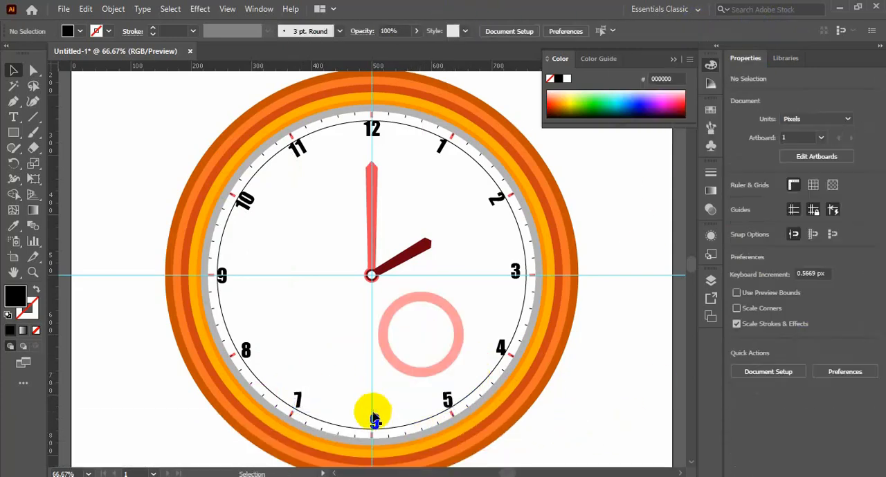
Step: Rotate the 6, the 10 and the 2 in place until each number stands upright
{"action": "left_click", "coordinate": [374, 418]}
{"action": "left_click_drag", "start_coordinate": [383, 402], "coordinate": [367, 454]}
{"action": "left_click", "coordinate": [415, 354]}
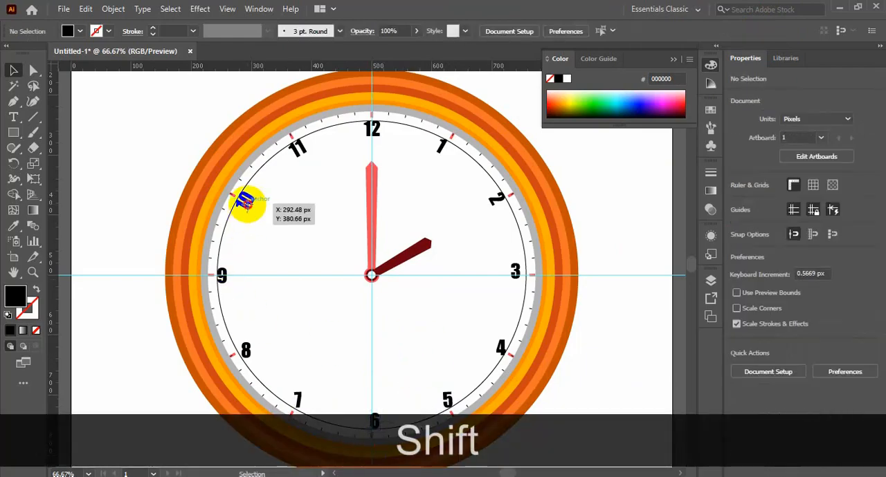
{"action": "left_click", "coordinate": [246, 200]}
{"action": "left_click_drag", "start_coordinate": [249, 206], "coordinate": [268, 219]}
{"action": "left_click", "coordinate": [496, 201]}
{"action": "mouse_move", "coordinate": [486, 206]}
{"action": "left_mouse_down"}
{"action": "mouse_move", "coordinate": [496, 215]}
{"action": "mouse_move", "coordinate": [488, 219]}
{"action": "left_mouse_up"}
{"action": "left_click", "coordinate": [456, 223]}
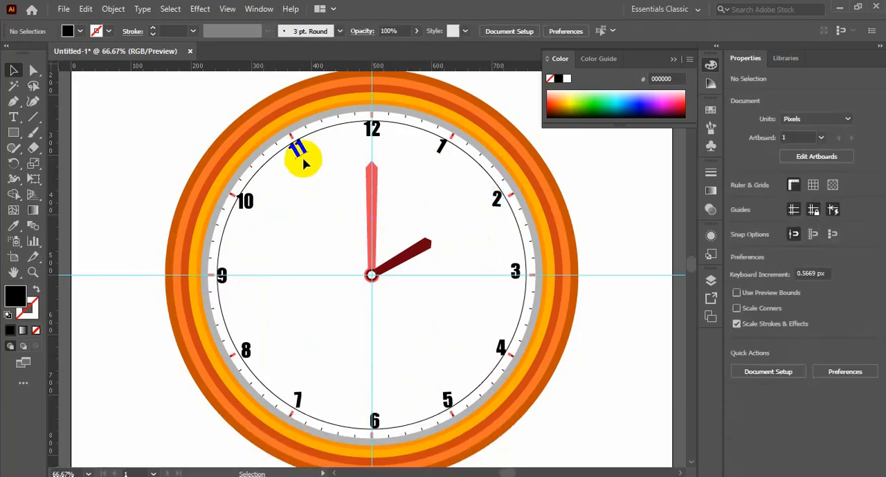
Step: Rotate the 1 and the 11 in place until both numbers stand upright
{"action": "left_click", "coordinate": [437, 152]}
{"action": "left_click_drag", "start_coordinate": [438, 158], "coordinate": [449, 161]}
{"action": "left_click", "coordinate": [456, 183]}
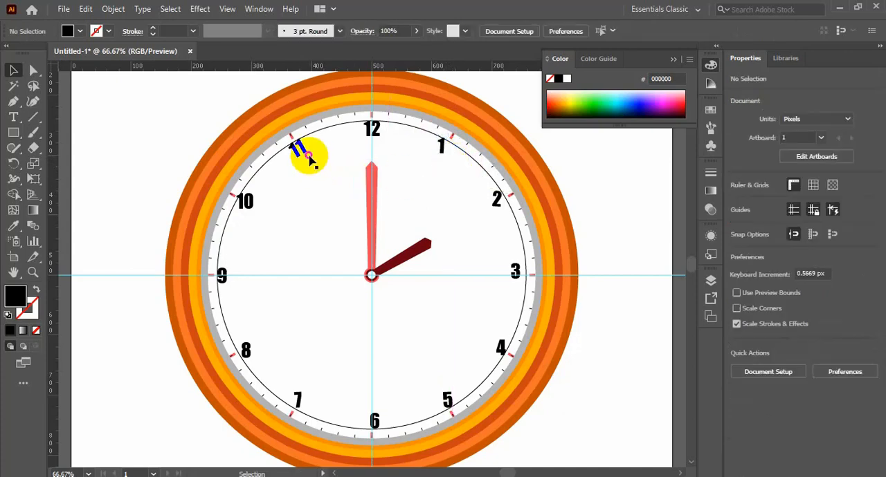
{"action": "left_click", "coordinate": [306, 154]}
{"action": "left_click_drag", "start_coordinate": [318, 150], "coordinate": [310, 165]}
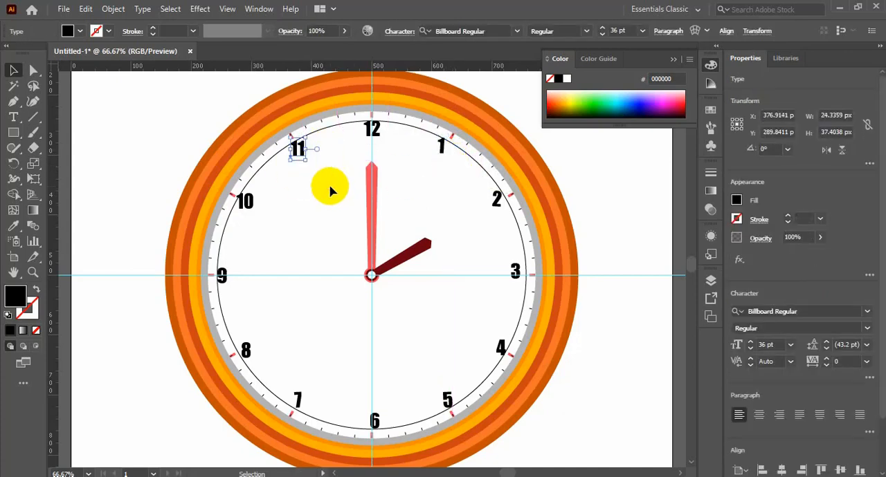
{"action": "left_click", "coordinate": [330, 190]}
{"action": "left_click", "coordinate": [444, 150]}
{"action": "left_click", "coordinate": [452, 175]}
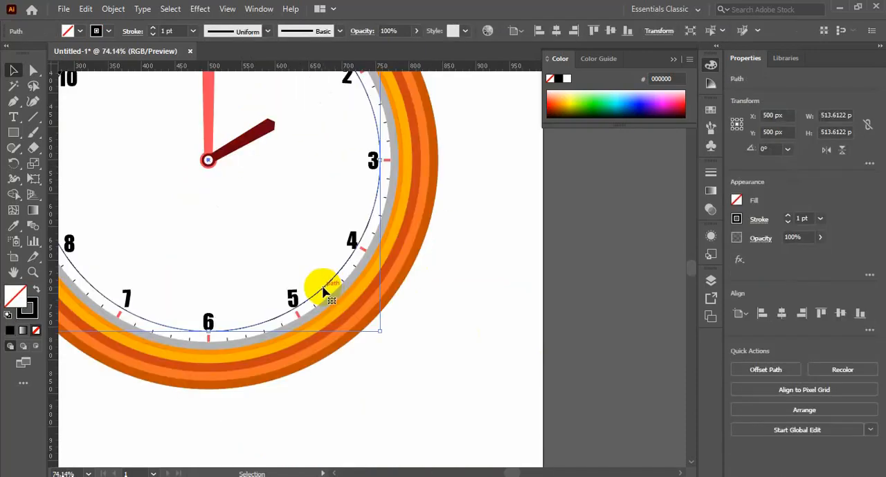
Step: Delete the thin black circle that served as the placement aid for the numbers
{"action": "key", "text": "Delete"}
{"action": "key", "text": "ctrl+minus"}
{"action": "key", "text": "ctrl+minus"}
{"action": "key", "text": "ctrl+minus"}
{"action": "key", "text": "ctrl+space"}
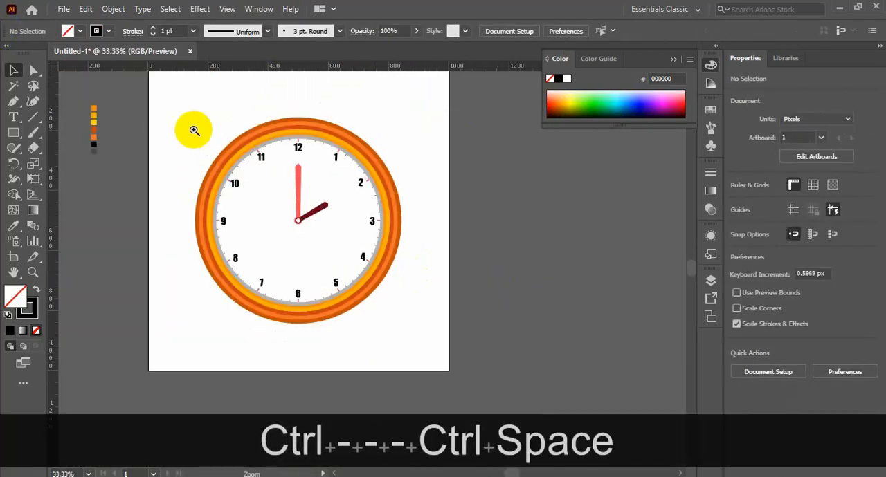
Step: Copy the white face circle in place in front, remove the copy's outline and fill it with pale pink F9D9DF
{"action": "left_click_drag", "start_coordinate": [194, 131], "coordinate": [478, 346]}
{"action": "scroll", "coordinate": [482, 339], "scroll_direction": "down", "scroll_amount": 3}
{"action": "scroll", "coordinate": [500, 300], "scroll_direction": "left", "scroll_amount": 1}
{"action": "scroll", "coordinate": [532, 276], "scroll_direction": "up", "scroll_amount": 4}
{"action": "left_click", "coordinate": [406, 267]}
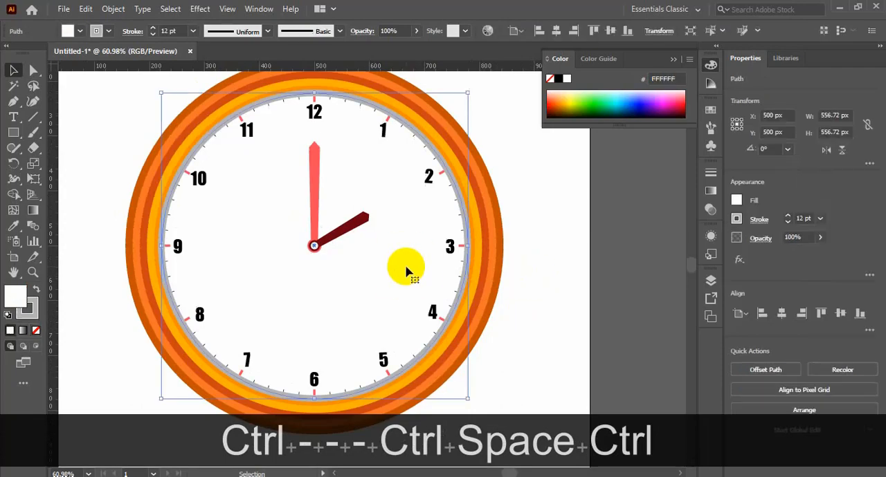
{"action": "key", "text": "ctrl+c"}
{"action": "key", "text": "ctrl+f"}
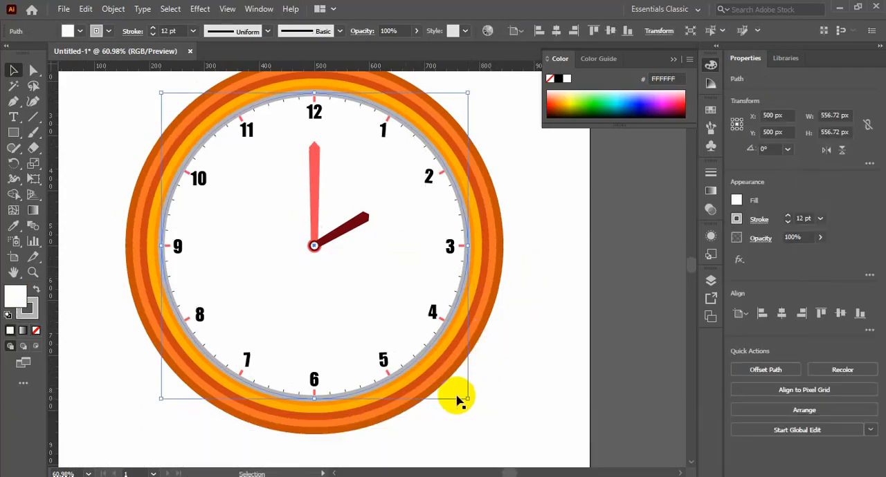
{"action": "left_click", "coordinate": [36, 330]}
{"action": "double_click", "coordinate": [14, 294]}
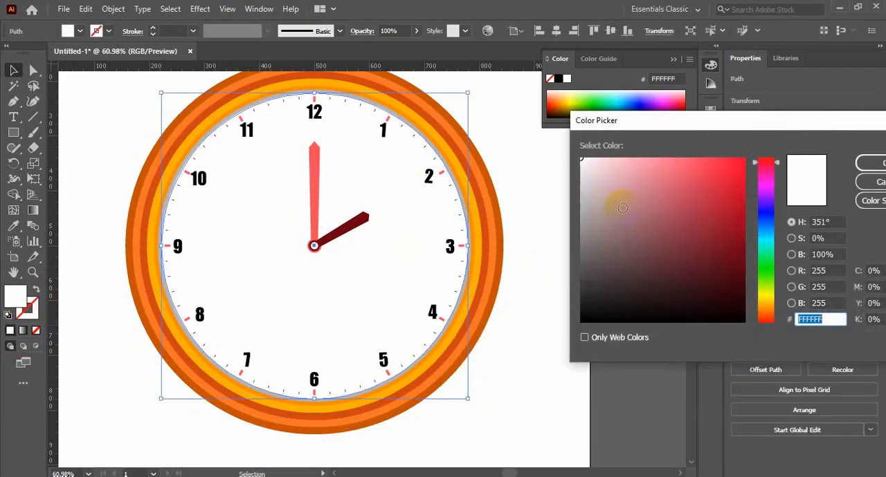
{"action": "left_click", "coordinate": [602, 161]}
{"action": "left_click", "coordinate": [869, 163]}
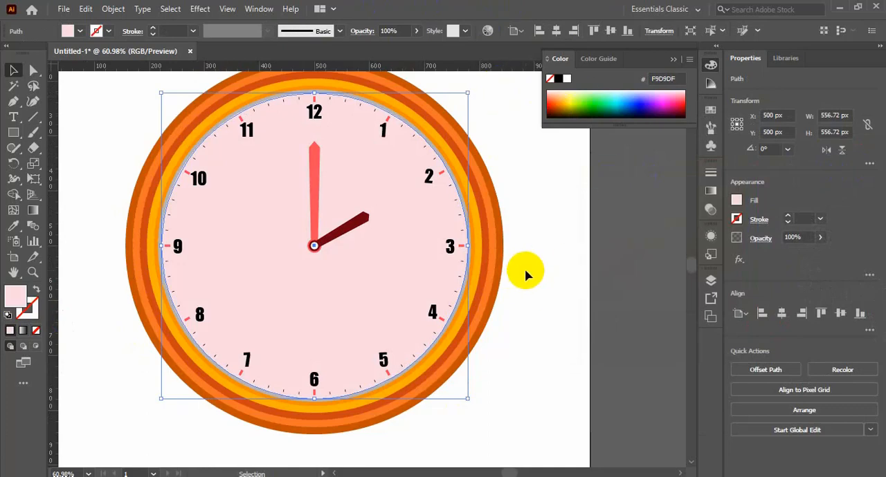
Step: Draw a straight line from the clock's centre along the dark red hand to just outside the face beyond the 2
{"action": "left_click", "coordinate": [525, 275]}
{"action": "left_click", "coordinate": [32, 116]}
{"action": "left_click_drag", "start_coordinate": [314, 245], "coordinate": [454, 167]}
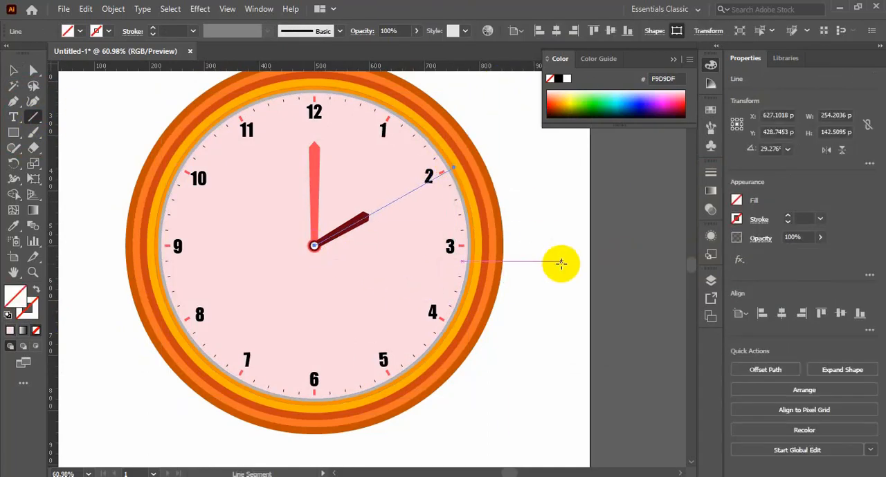
Step: Make a copy of the line rotated 61° about the clock's centre so it runs along the coral hand through the 12
{"action": "key", "text": "r"}
{"action": "left_click", "coordinate": [330, 262]}
{"action": "left_click", "coordinate": [314, 246], "text": "alt"}
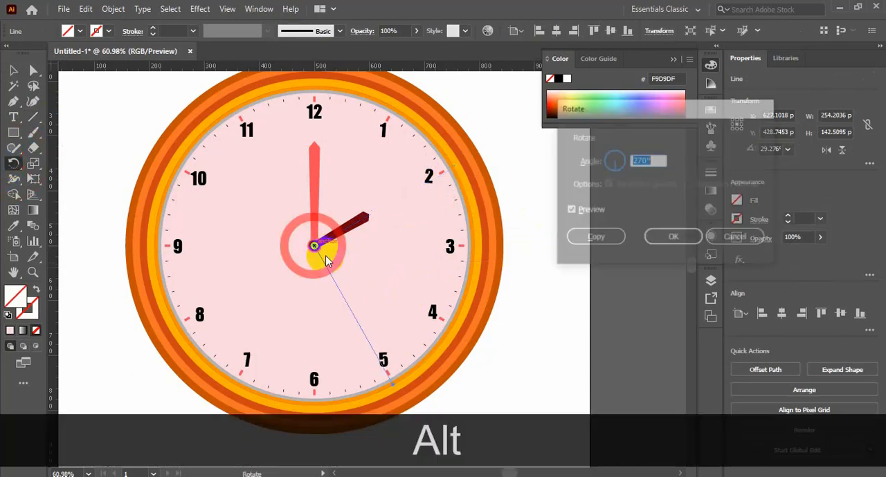
{"action": "left_click", "coordinate": [621, 156]}
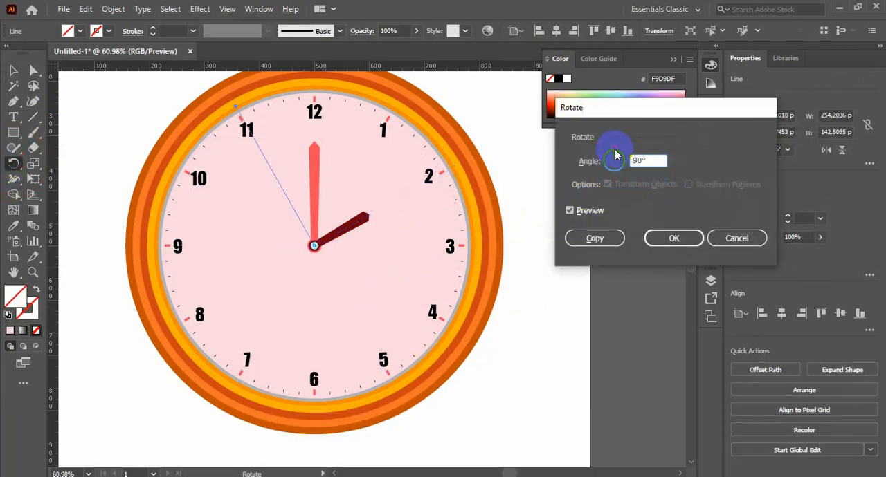
{"action": "key", "text": "Up"}
{"action": "key", "text": "Up"}
{"action": "key", "text": "Up"}
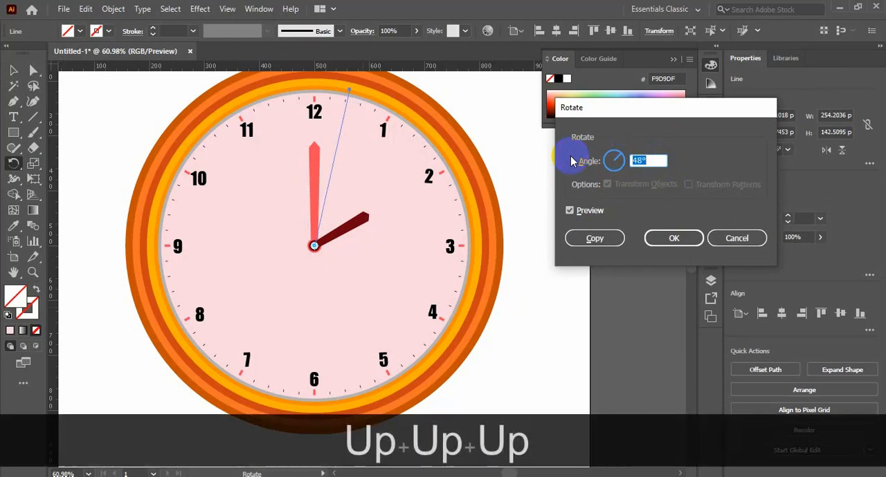
{"action": "key", "text": "Down"}
{"action": "key", "text": "Up"}
{"action": "left_click", "coordinate": [591, 239]}
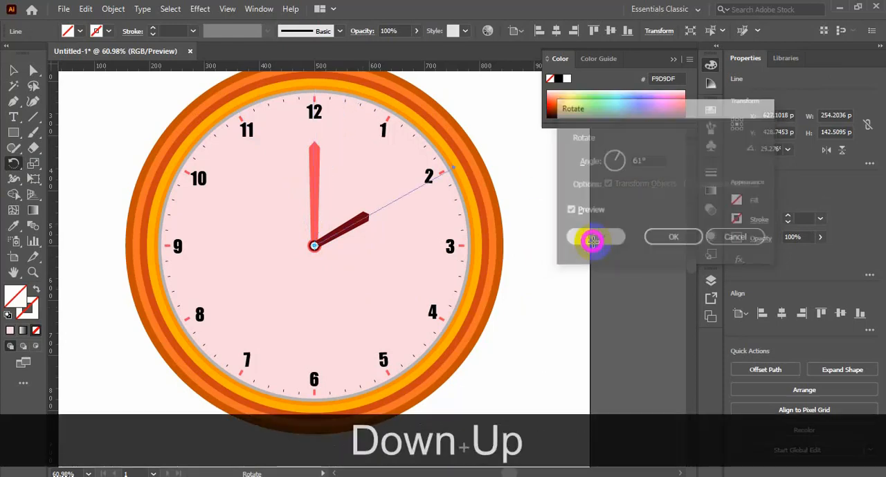
Step: Divide the pink circle with the two lines using the Pathfinder Divide operation
{"action": "left_click", "coordinate": [14, 72]}
{"action": "left_click", "coordinate": [399, 200], "text": "shift"}
{"action": "left_click", "coordinate": [408, 268], "text": "shift"}
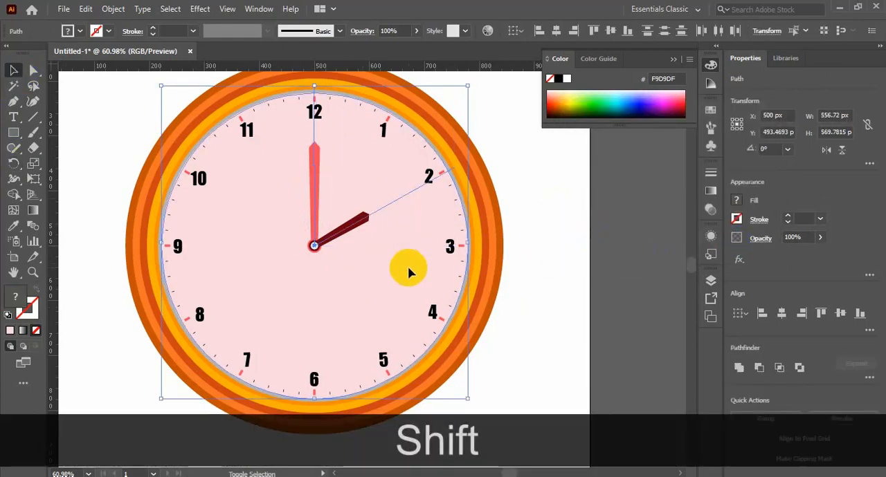
{"action": "left_click", "coordinate": [709, 286]}
{"action": "left_click", "coordinate": [709, 286]}
{"action": "left_click", "coordinate": [711, 317]}
{"action": "left_click", "coordinate": [712, 318]}
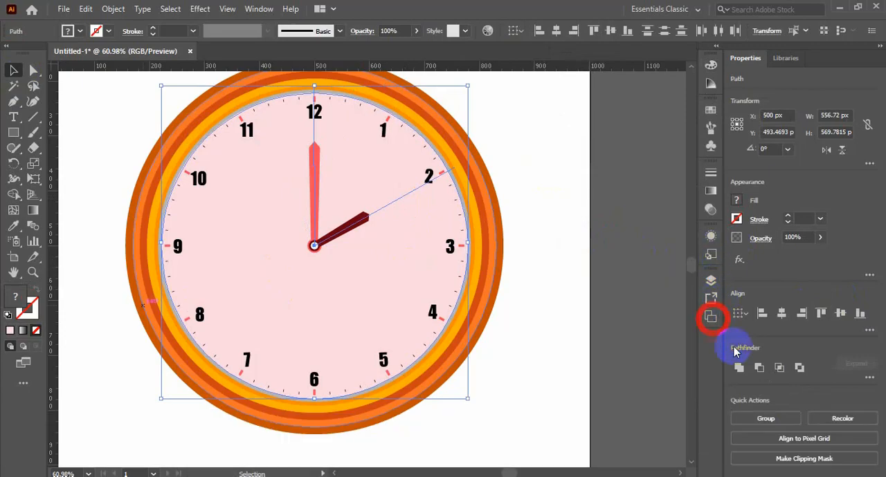
{"action": "left_click", "coordinate": [869, 377]}
{"action": "left_click", "coordinate": [740, 448]}
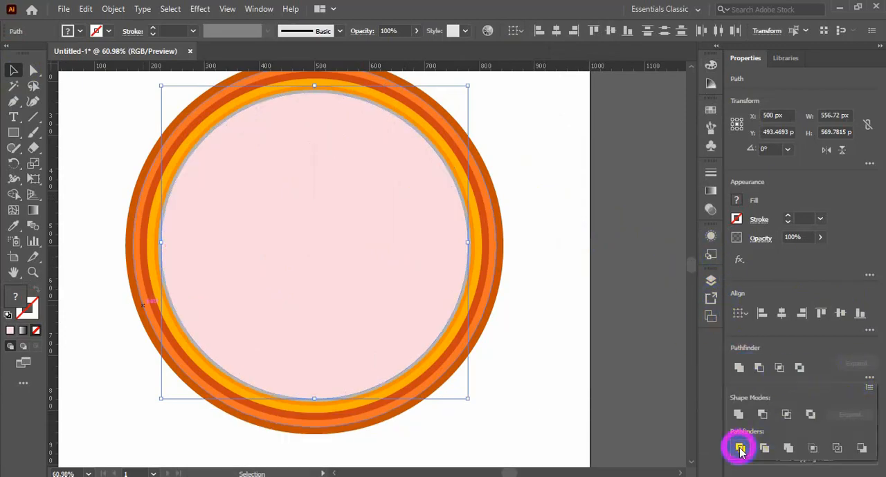
Step: Ungroup the divided pink pieces and delete the large one, keeping only the wedge between the 12 and the 2
{"action": "right_click", "coordinate": [366, 323]}
{"action": "left_click", "coordinate": [408, 202]}
{"action": "left_click", "coordinate": [625, 292]}
{"action": "left_click", "coordinate": [340, 325]}
{"action": "key", "text": "Delete"}
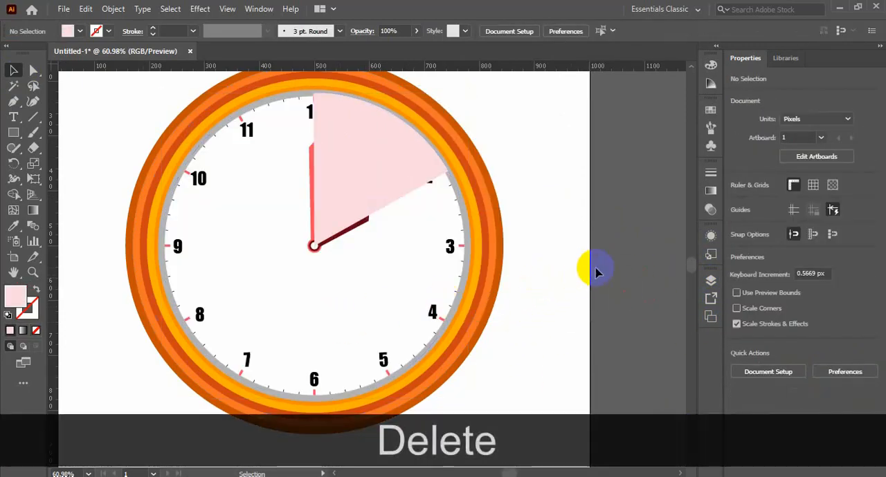
Step: Reorder the pink wedge so it lies above the white face but behind the tick marks, numerals and hands
{"action": "left_click", "coordinate": [411, 194]}
{"action": "key", "text": "ctrl+bracketleft"}
{"action": "key", "text": "ctrl+bracketleft"}
{"action": "key", "text": "ctrl+bracketleft"}
{"action": "key", "text": "ctrl+bracketleft"}
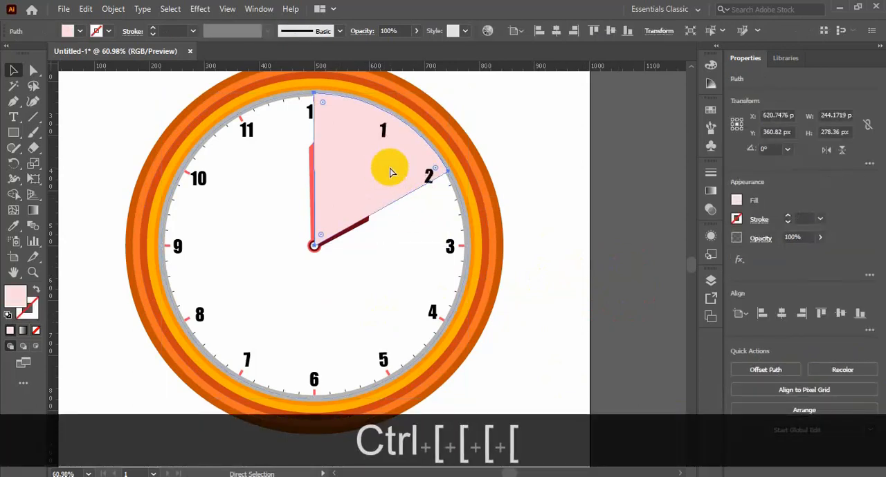
{"action": "key", "text": "ctrl+shift+bracketleft"}
{"action": "key", "text": "ctrl+bracketright"}
{"action": "key", "text": "ctrl+bracketright"}
{"action": "key", "text": "ctrl+bracketright"}
{"action": "key", "text": "ctrl+bracketright"}
{"action": "key", "text": "ctrl+bracketright"}
{"action": "key", "text": "ctrl+bracketright"}
{"action": "key", "text": "ctrl+bracketright"}
{"action": "key", "text": "ctrl+bracketright"}
{"action": "key", "text": "ctrl+bracketright"}
{"action": "key", "text": "ctrl+bracketright"}
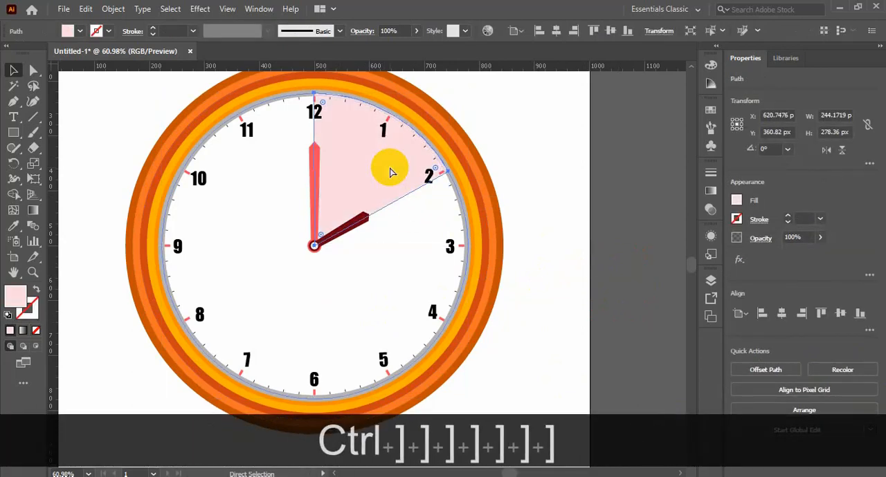
Step: Lower the pink wedge's opacity to 51%
{"action": "left_click", "coordinate": [415, 32]}
{"action": "left_click_drag", "start_coordinate": [411, 48], "coordinate": [394, 58]}
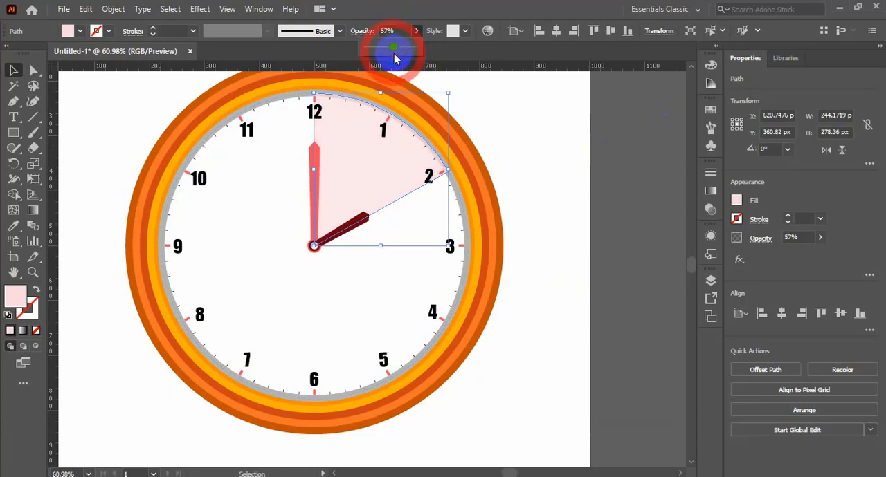
{"action": "left_click", "coordinate": [549, 228]}
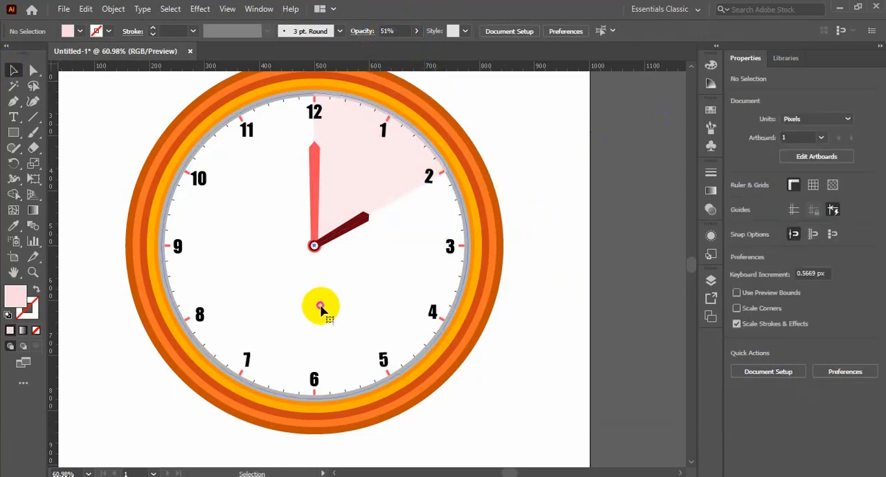
Step: Set the grey outline of the white face to 7 pt
{"action": "left_click", "coordinate": [322, 306]}
{"action": "left_click", "coordinate": [153, 35]}
{"action": "left_click", "coordinate": [583, 271]}
{"action": "scroll", "coordinate": [586, 276], "scroll_direction": "up", "scroll_amount": 1}
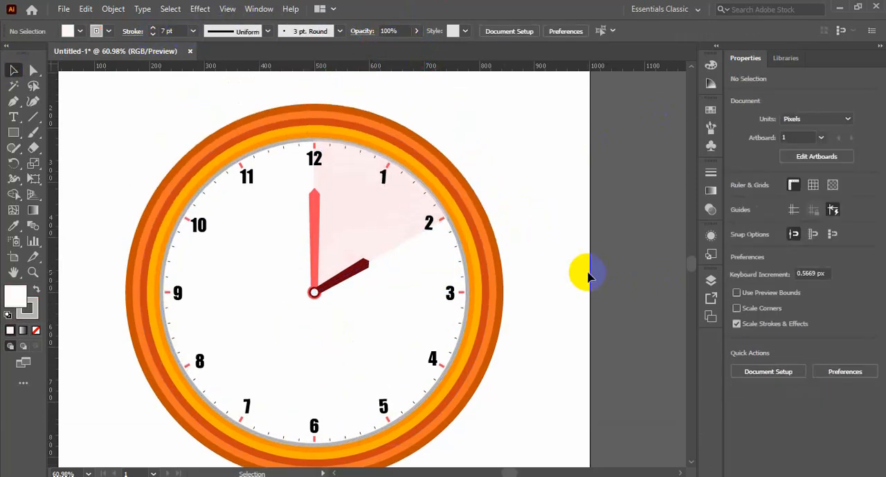
Step: Send the pink wedge one level further back in the stacking order
{"action": "left_click", "coordinate": [405, 223]}
{"action": "key", "text": "ctrl+bracketleft"}
{"action": "left_click", "coordinate": [632, 254]}
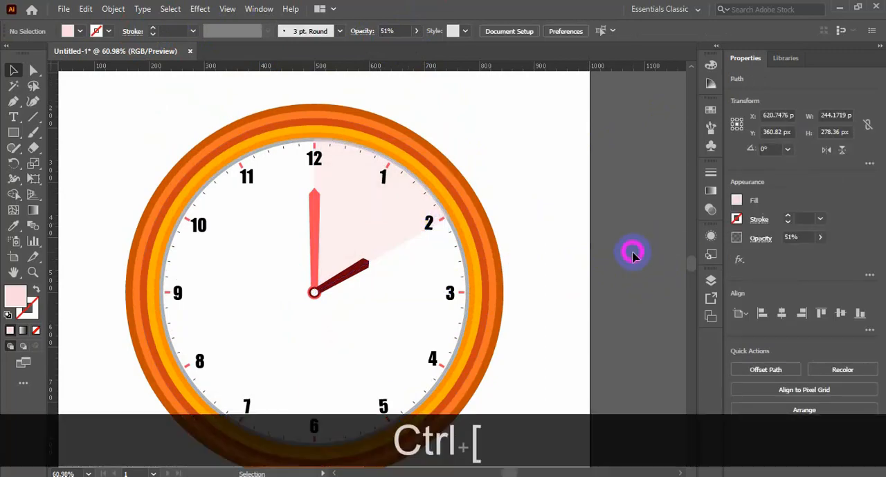
Step: Remove the grey outline from the white face circle
{"action": "left_click", "coordinate": [411, 311]}
{"action": "left_click", "coordinate": [34, 316]}
{"action": "left_click", "coordinate": [37, 331]}
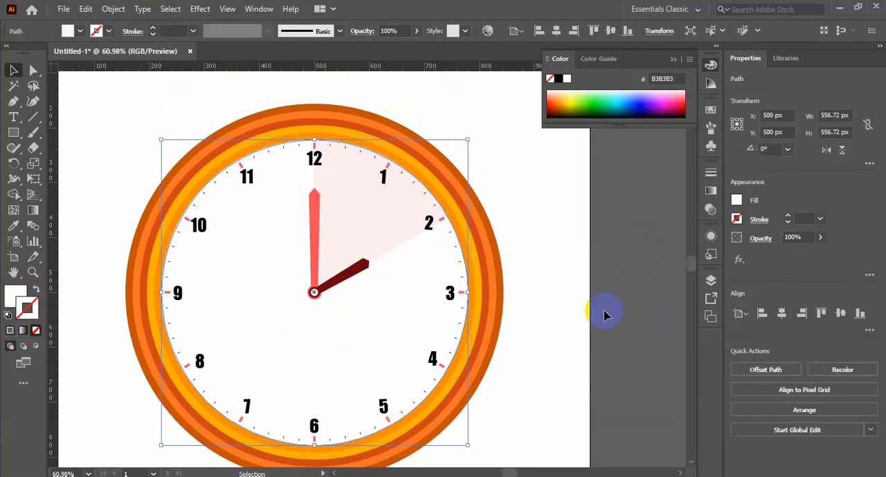
{"action": "left_click", "coordinate": [602, 311]}
Step: Change the ring directly around the white face to a grey 808080 fill without an outline
{"action": "left_click", "coordinate": [464, 275]}
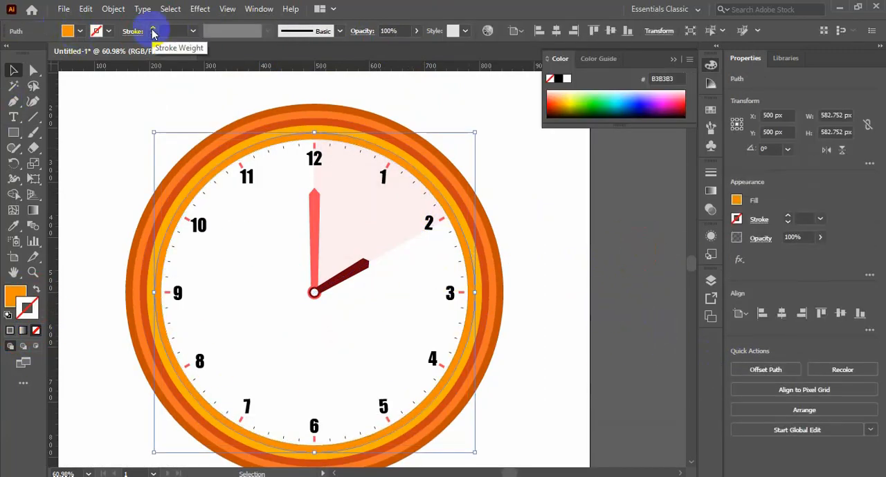
{"action": "left_click", "coordinate": [108, 31]}
{"action": "left_click", "coordinate": [62, 66]}
{"action": "left_click", "coordinate": [28, 305]}
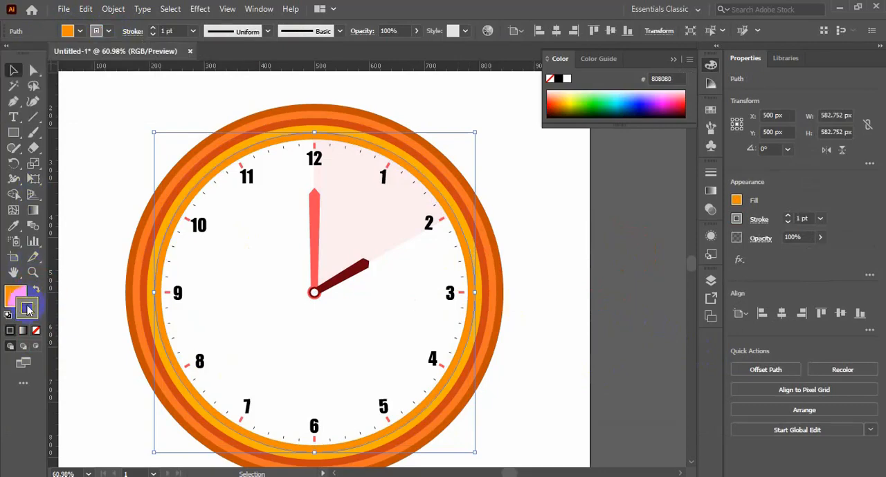
{"action": "left_click", "coordinate": [37, 289]}
{"action": "left_click", "coordinate": [36, 331]}
{"action": "left_click", "coordinate": [566, 327]}
Step: Recolour the remaining rings with sampled palette colours, from outside in: dark orange, yellow-orange, orange and coral-orange
{"action": "left_click", "coordinate": [476, 252]}
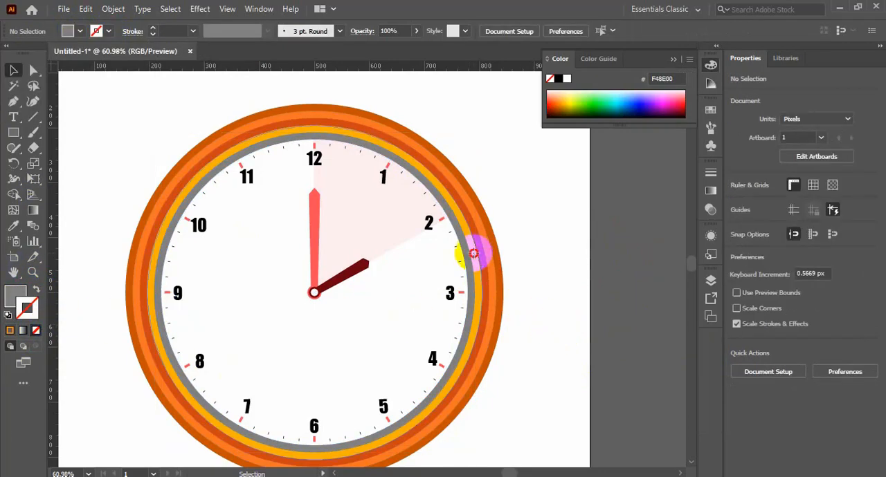
{"action": "key", "text": "ctrl+minus"}
{"action": "key", "text": "ctrl+minus"}
{"action": "key", "text": "i"}
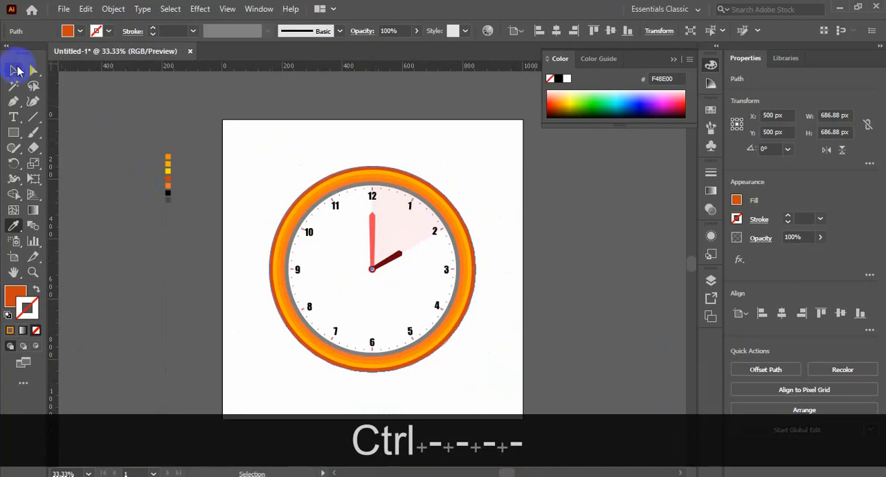
Step: Group all parts of the clock into one object
{"action": "left_click", "coordinate": [17, 70]}
{"action": "left_click_drag", "start_coordinate": [267, 134], "coordinate": [462, 363]}
{"action": "key", "text": "ctrl+g"}
{"action": "left_click", "coordinate": [506, 372]}
Step: Draw a dark orange circle about 121 px in diameter in the empty space above the clock, left of its centre
{"action": "left_click_drag", "start_coordinate": [294, 162], "coordinate": [509, 280]}
{"action": "left_click_drag", "start_coordinate": [470, 223], "coordinate": [580, 292]}
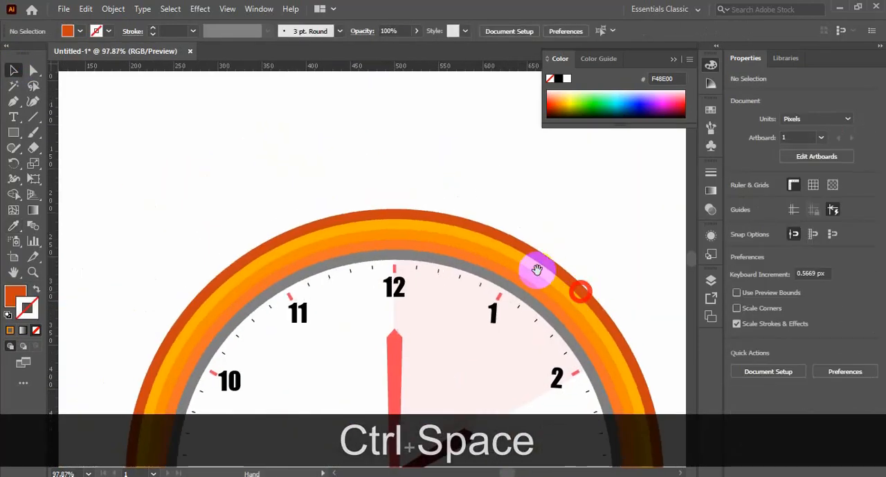
{"action": "left_click_drag", "start_coordinate": [537, 270], "coordinate": [564, 369]}
{"action": "left_click_drag", "start_coordinate": [13, 133], "coordinate": [69, 161]}
{"action": "left_click_drag", "start_coordinate": [231, 166], "coordinate": [360, 274]}
{"action": "key", "text": "ctrl+z"}
{"action": "left_click_drag", "start_coordinate": [237, 159], "coordinate": [343, 266]}
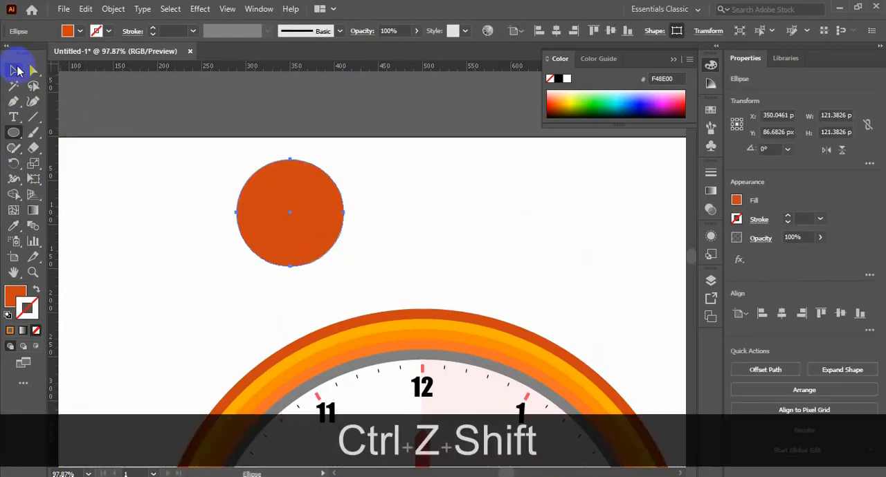
Step: Delete the circle's lowest anchor point so that only its upper half remains
{"action": "left_click_drag", "start_coordinate": [217, 254], "coordinate": [345, 278]}
{"action": "key", "text": "Delete"}
{"action": "left_click", "coordinate": [15, 68]}
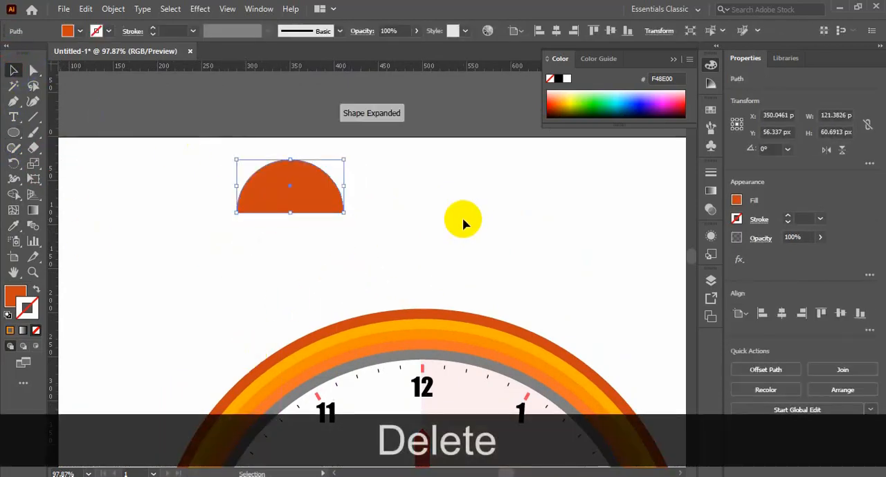
Step: Enlarge the half circle to about 164 px wide from its centre and flatten it slightly by raising its base
{"action": "left_click_drag", "start_coordinate": [343, 213], "coordinate": [363, 223]}
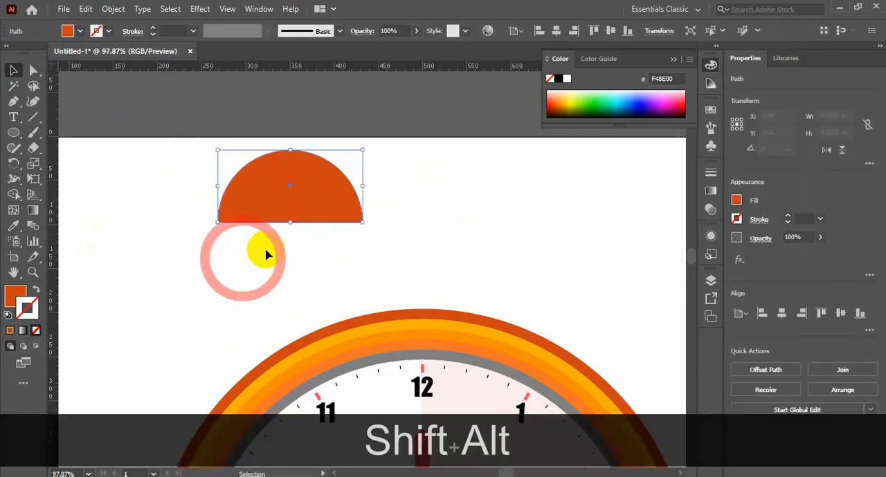
{"action": "left_click_drag", "start_coordinate": [290, 223], "coordinate": [290, 214]}
{"action": "left_click", "coordinate": [328, 258]}
{"action": "key", "text": "ctrl+z"}
{"action": "left_click", "coordinate": [311, 237]}
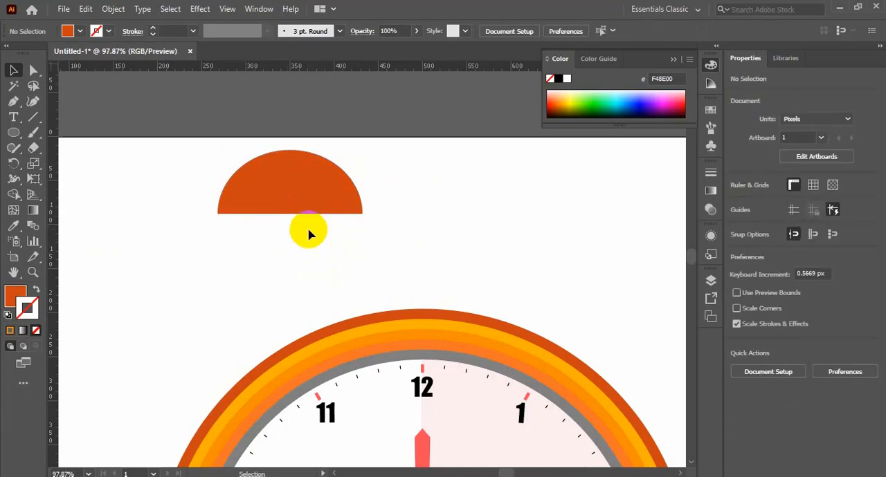
Step: Draw a flat ellipse about 164 by 7 px along the dome's base and fill it with the clock's orange, without an outline
{"action": "left_click", "coordinate": [304, 202]}
{"action": "left_click", "coordinate": [13, 132]}
{"action": "mouse_move", "coordinate": [218, 214]}
{"action": "left_mouse_down"}
{"action": "mouse_move", "coordinate": [339, 220]}
{"action": "mouse_move", "coordinate": [368, 218]}
{"action": "mouse_move", "coordinate": [363, 207]}
{"action": "left_mouse_up"}
{"action": "left_click", "coordinate": [14, 228]}
{"action": "scroll", "coordinate": [278, 320], "scroll_direction": "down", "scroll_amount": 1}
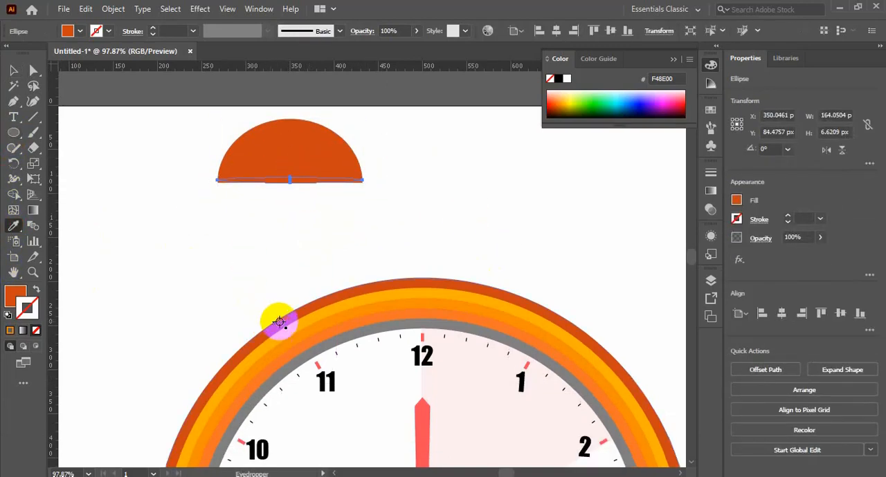
{"action": "left_click", "coordinate": [288, 343], "text": "shift"}
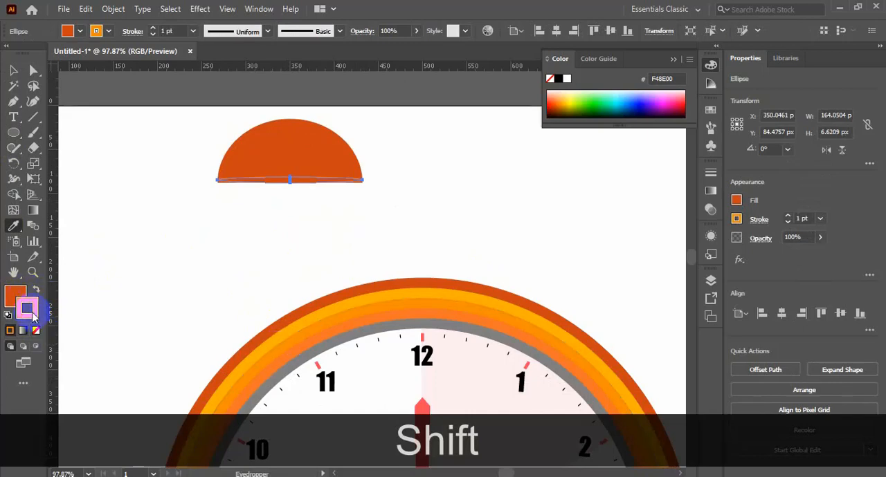
{"action": "left_click", "coordinate": [36, 289]}
{"action": "left_click", "coordinate": [36, 331]}
{"action": "left_click", "coordinate": [13, 70]}
{"action": "left_click", "coordinate": [240, 261]}
Step: Move the orange ellipse's two end anchor points down to the dome's lower corners to form a curved strip
{"action": "key", "text": "ctrl+space"}
{"action": "left_click_drag", "start_coordinate": [187, 146], "coordinate": [422, 216]}
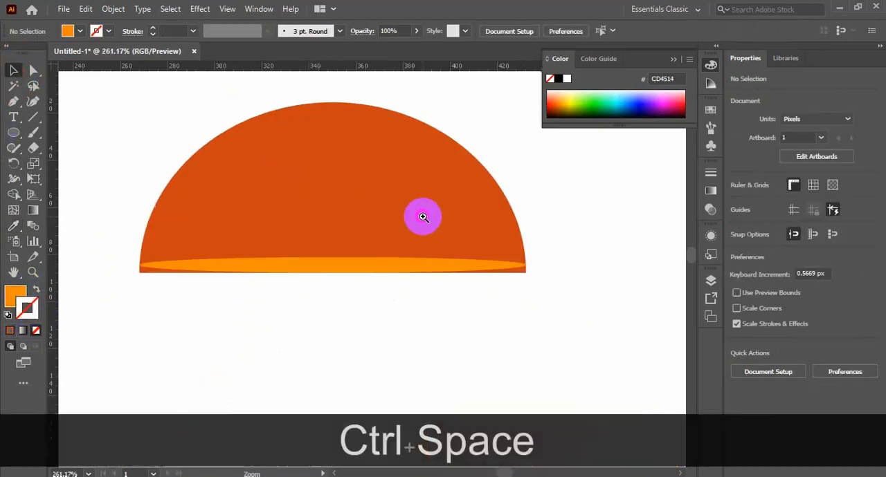
{"action": "left_click", "coordinate": [34, 71]}
{"action": "left_click_drag", "start_coordinate": [141, 268], "coordinate": [140, 273]}
{"action": "left_click_drag", "start_coordinate": [526, 271], "coordinate": [526, 274]}
{"action": "left_click", "coordinate": [502, 325]}
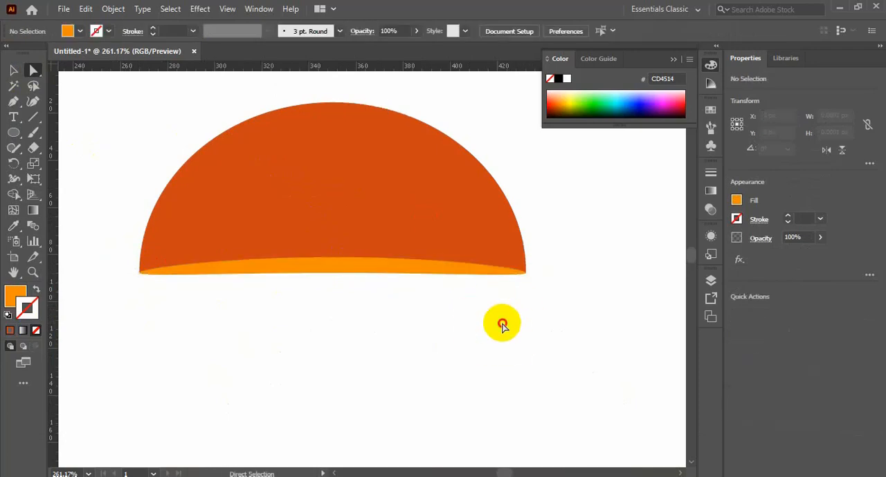
Step: Copy the orange strip in place and narrow the copy symmetrically to about 152 px wide
{"action": "left_click", "coordinate": [323, 271]}
{"action": "left_click", "coordinate": [377, 338]}
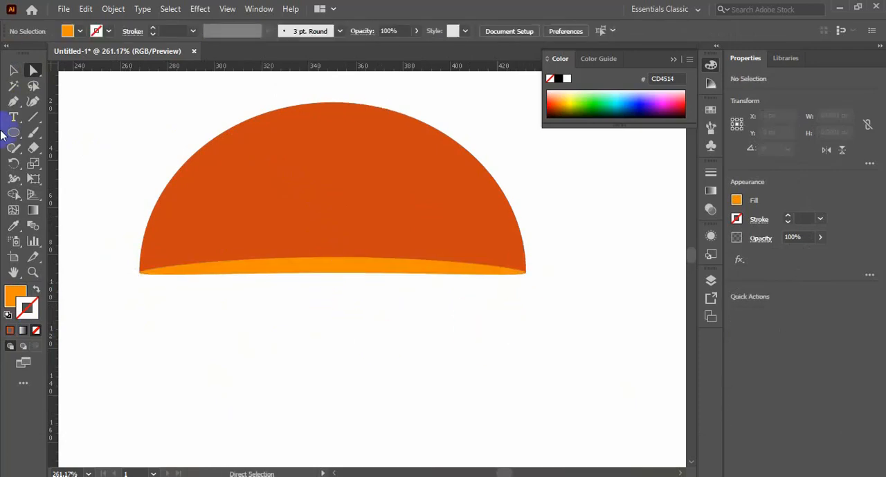
{"action": "left_click", "coordinate": [323, 269]}
{"action": "key", "text": "ctrl"}
{"action": "left_click_drag", "start_coordinate": [526, 274], "coordinate": [521, 275]}
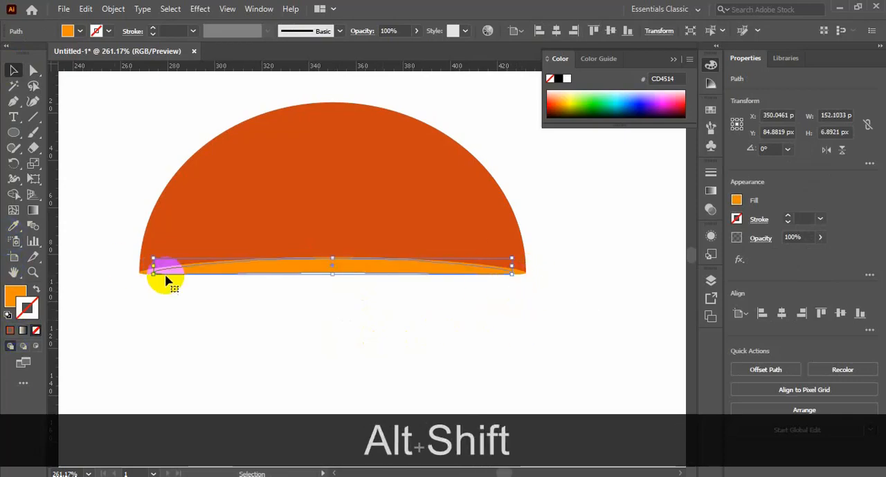
Step: Apply the palette's orange #F48E00 as fill and yellow-orange #FBB000 as stroke to the narrower curved strip
{"action": "key", "text": "ctrl+minus"}
{"action": "key", "text": "ctrl+minus"}
{"action": "key", "text": "ctrl+space"}
{"action": "left_click_drag", "start_coordinate": [328, 305], "coordinate": [300, 81]}
{"action": "key", "text": "ctrl+minus"}
{"action": "key", "text": "ctrl+minus"}
{"action": "key", "text": "ctrl+minus"}
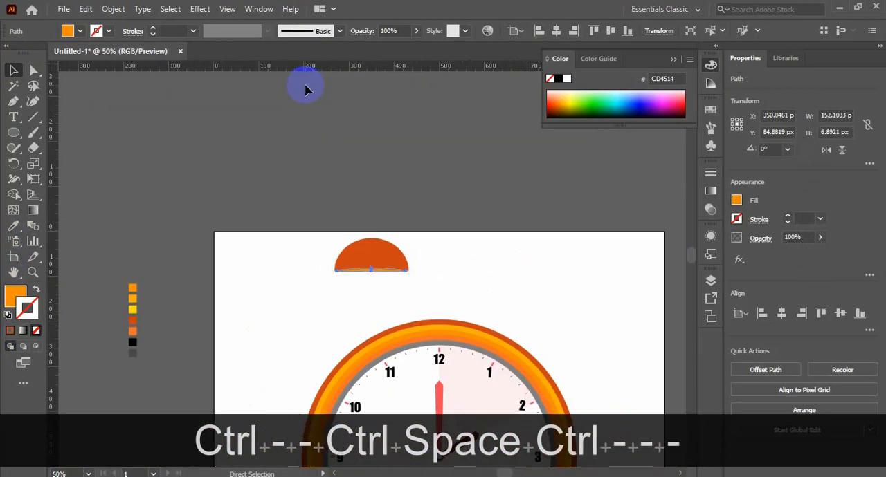
{"action": "left_click", "coordinate": [13, 227]}
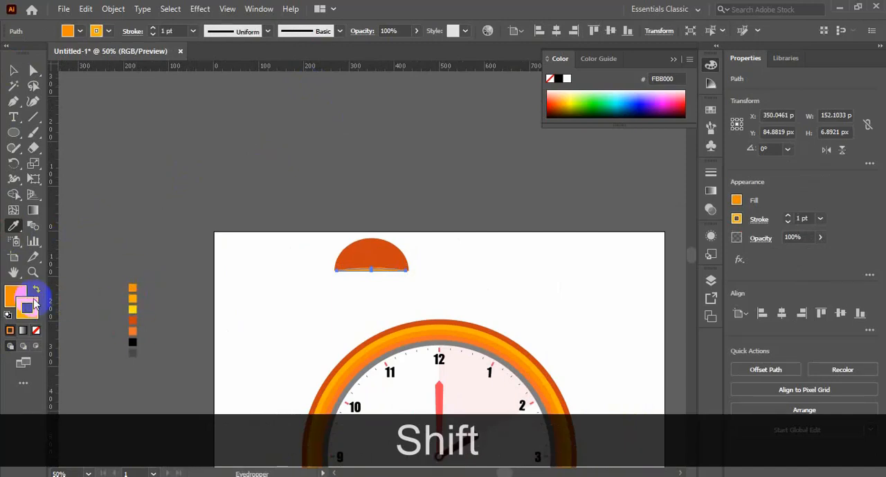
{"action": "left_click", "coordinate": [134, 289], "text": "shift"}
{"action": "key", "text": "ctrl+space"}
{"action": "left_click_drag", "start_coordinate": [321, 229], "coordinate": [454, 300]}
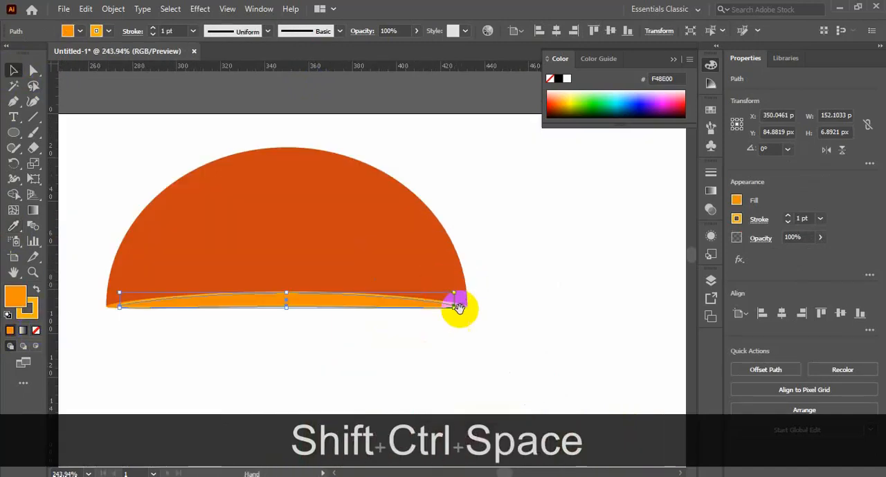
{"action": "left_click", "coordinate": [14, 70]}
{"action": "left_click", "coordinate": [246, 332]}
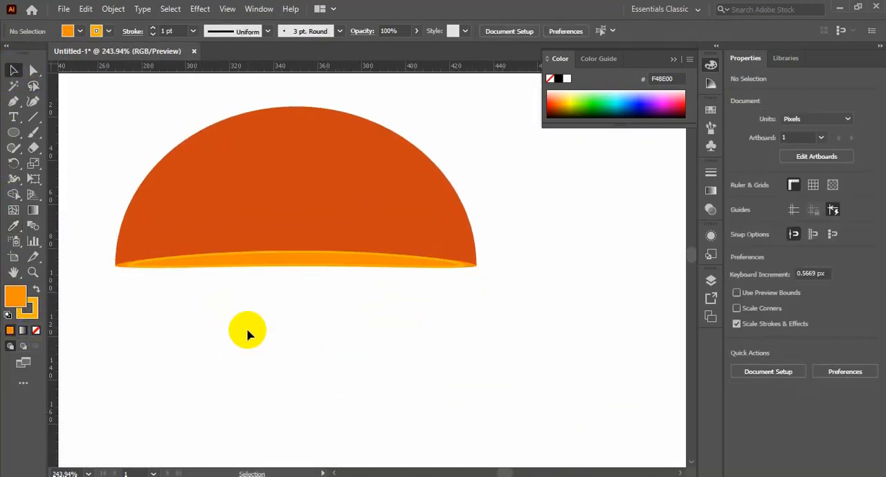
Step: Recolor the large dome with the orange #F48E00 sampled from the strip at its base
{"action": "left_click", "coordinate": [290, 265]}
{"action": "key", "text": "i"}
{"action": "left_click", "coordinate": [122, 259]}
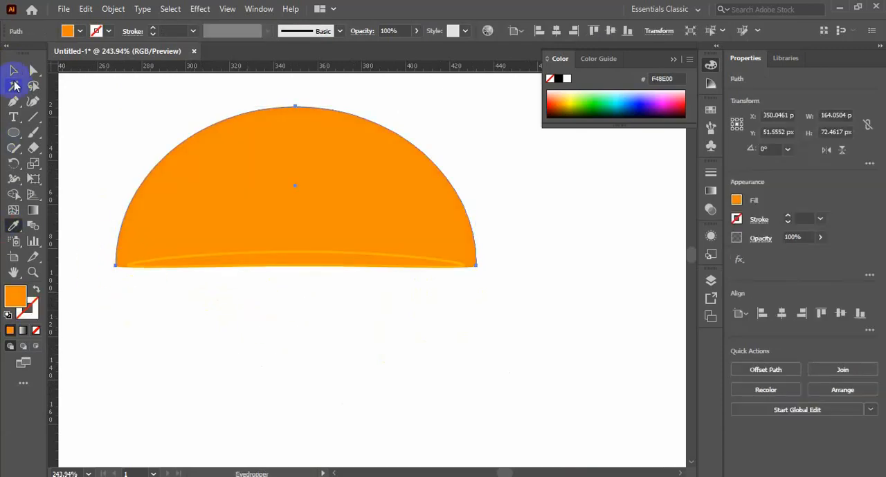
Step: Fill the narrow strip at the dome's base with the dark orange #CD4514 of the clock's outer ring
{"action": "key", "text": "v"}
{"action": "left_click", "coordinate": [275, 263]}
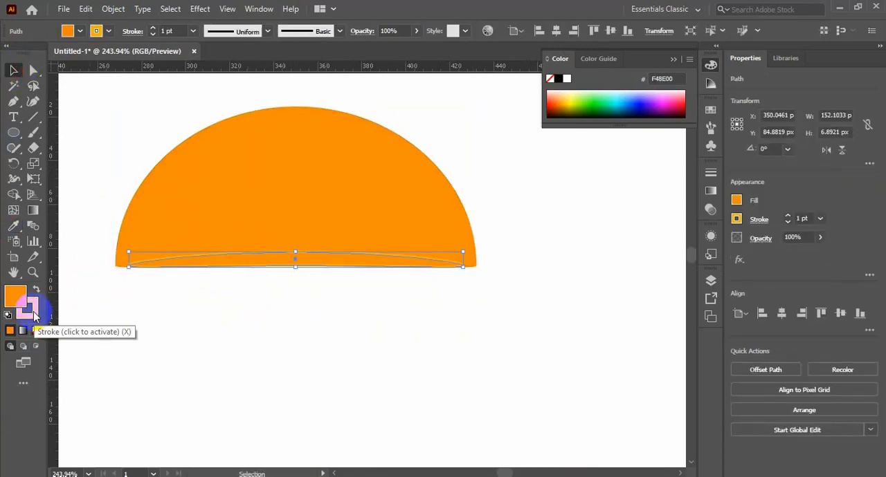
{"action": "key", "text": "ctrl+minus"}
{"action": "key", "text": "ctrl+minus"}
{"action": "key", "text": "ctrl+minus"}
{"action": "left_click", "coordinate": [14, 227]}
{"action": "left_click", "coordinate": [474, 374], "text": "shift"}
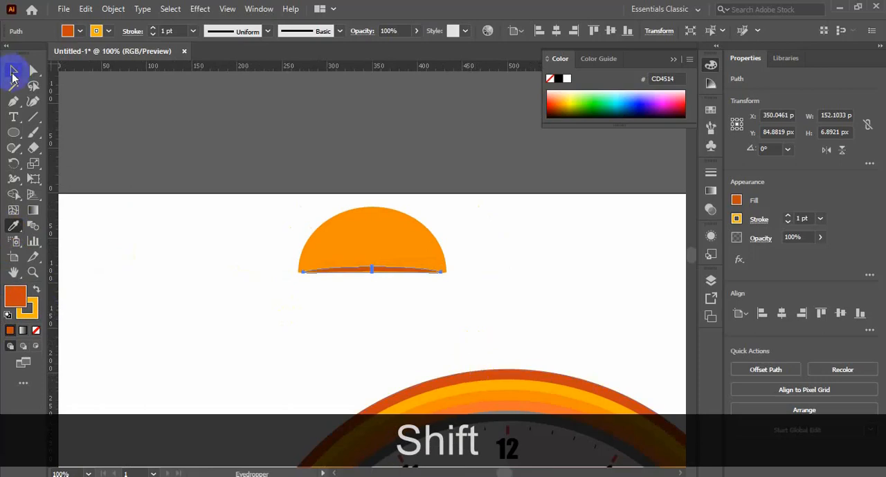
{"action": "left_click", "coordinate": [12, 73]}
{"action": "left_click", "coordinate": [220, 258]}
Step: Fill the wider strip at the dome's base with the orange #F37326 of the clock's inner ring
{"action": "left_click_drag", "start_coordinate": [286, 245], "coordinate": [469, 301]}
{"action": "left_click", "coordinate": [107, 271]}
{"action": "key", "text": "ctrl+minus"}
{"action": "key", "text": "ctrl+minus"}
{"action": "key", "text": "ctrl+minus"}
{"action": "key", "text": "ctrl+minus"}
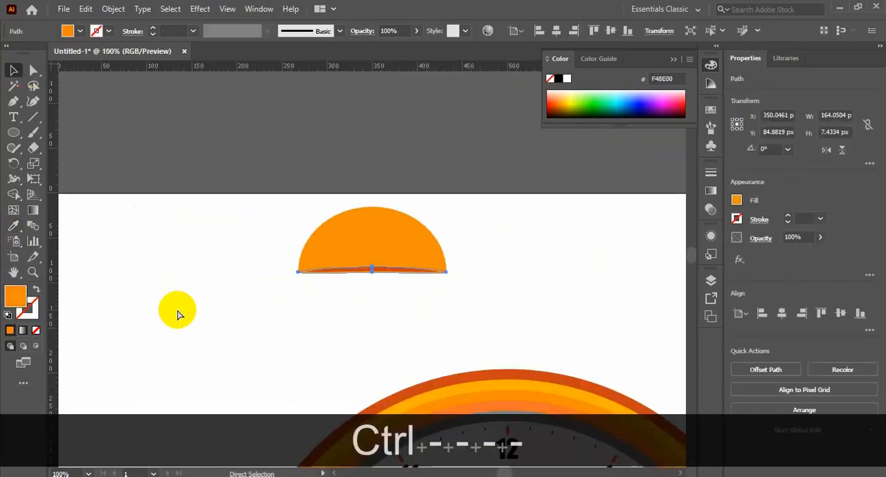
{"action": "scroll", "coordinate": [178, 314], "scroll_direction": "down", "scroll_amount": 2}
{"action": "key", "text": "i"}
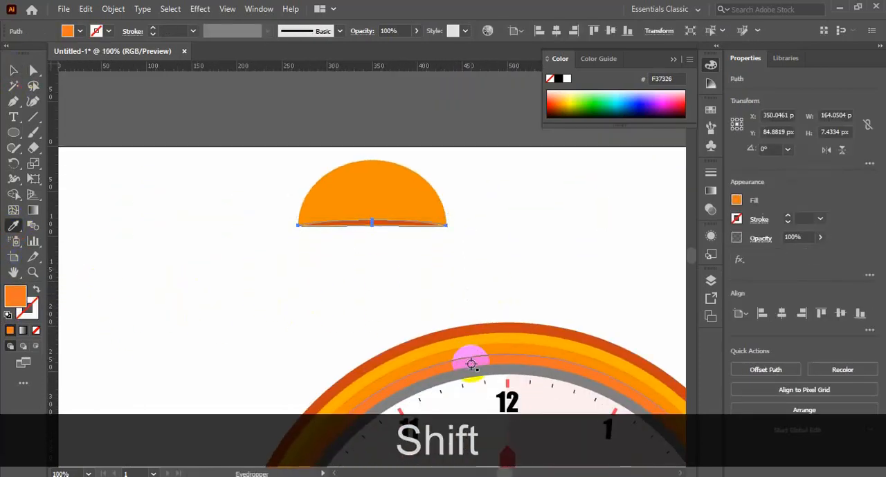
{"action": "left_click", "coordinate": [334, 312]}
Step: Remove the outline from the narrow dark orange strip at the dome's base
{"action": "left_click_drag", "start_coordinate": [291, 162], "coordinate": [508, 270]}
{"action": "left_click_drag", "start_coordinate": [437, 317], "coordinate": [446, 255]}
{"action": "left_click", "coordinate": [320, 233]}
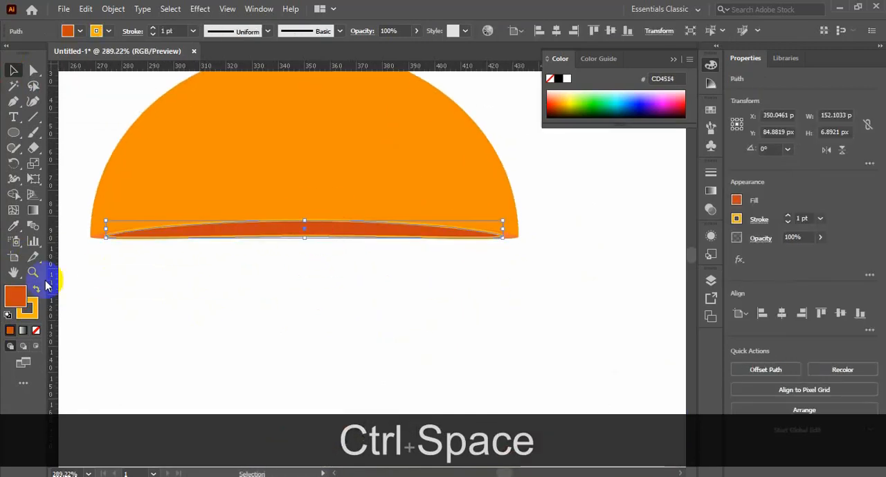
{"action": "left_click", "coordinate": [34, 316]}
{"action": "left_click", "coordinate": [38, 332]}
{"action": "left_click", "coordinate": [180, 297]}
{"action": "scroll", "coordinate": [268, 320], "scroll_direction": "up", "scroll_amount": 1}
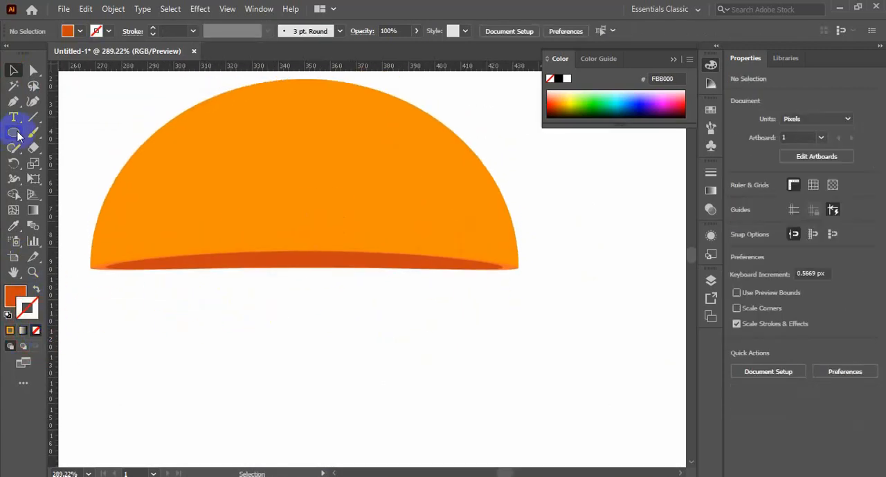
Step: Draw a vertical rounded rectangle about 11 by 40 px hanging below the dome's base as the bell's clapper
{"action": "left_click_drag", "start_coordinate": [18, 136], "coordinate": [99, 143]}
{"action": "left_click_drag", "start_coordinate": [275, 253], "coordinate": [305, 358]}
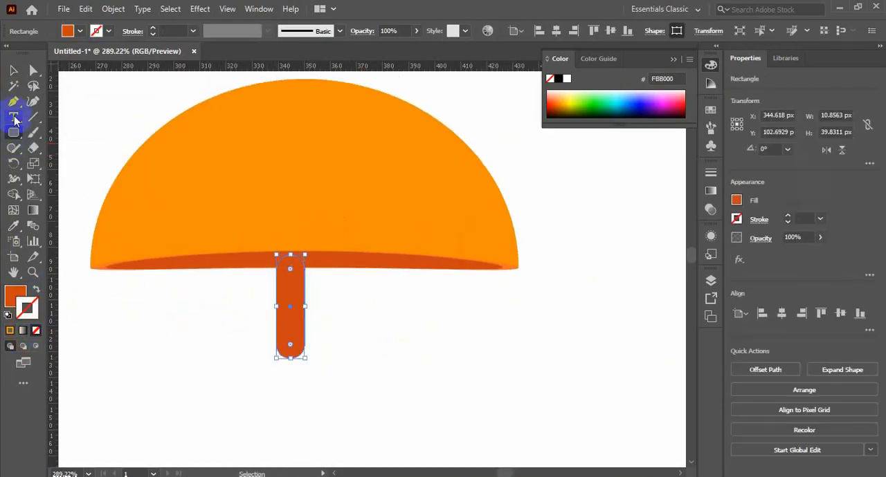
{"action": "left_click_drag", "start_coordinate": [208, 330], "coordinate": [380, 363]}
Step: Group the dome with its curved strips and release the group again
{"action": "left_click_drag", "start_coordinate": [115, 152], "coordinate": [221, 330]}
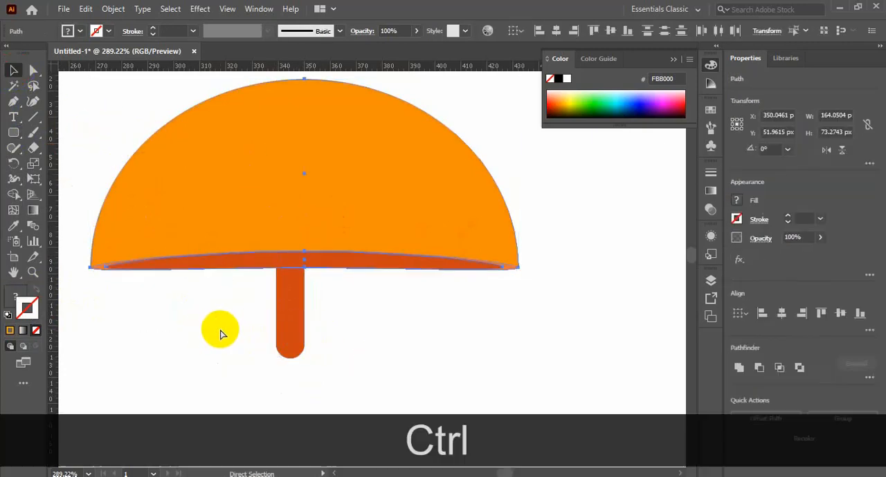
{"action": "key", "text": "ctrl+g"}
{"action": "left_click", "coordinate": [427, 350]}
{"action": "key", "text": "ctrl+minus"}
{"action": "key", "text": "ctrl+minus"}
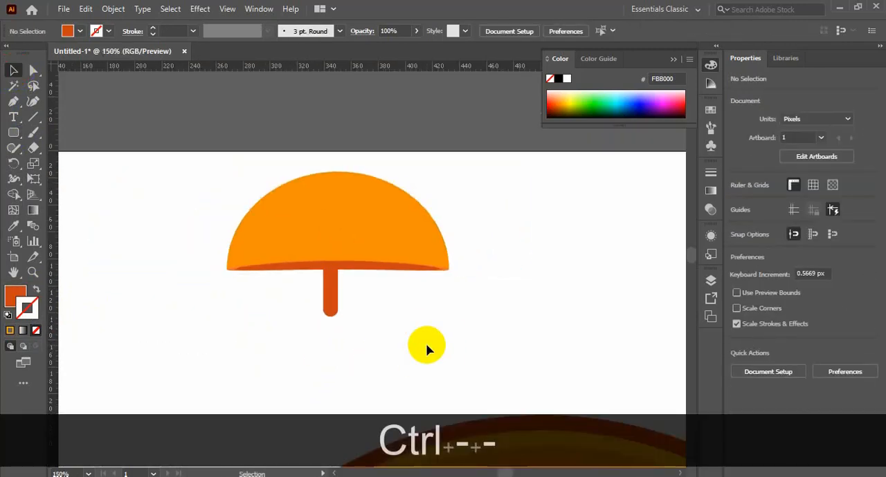
{"action": "left_click", "coordinate": [328, 295]}
{"action": "right_click", "coordinate": [414, 256]}
{"action": "left_click", "coordinate": [448, 136]}
{"action": "left_click", "coordinate": [475, 283]}
Step: Darken the narrow strip's fill to the brownish red #9B2400
{"action": "left_click", "coordinate": [408, 269]}
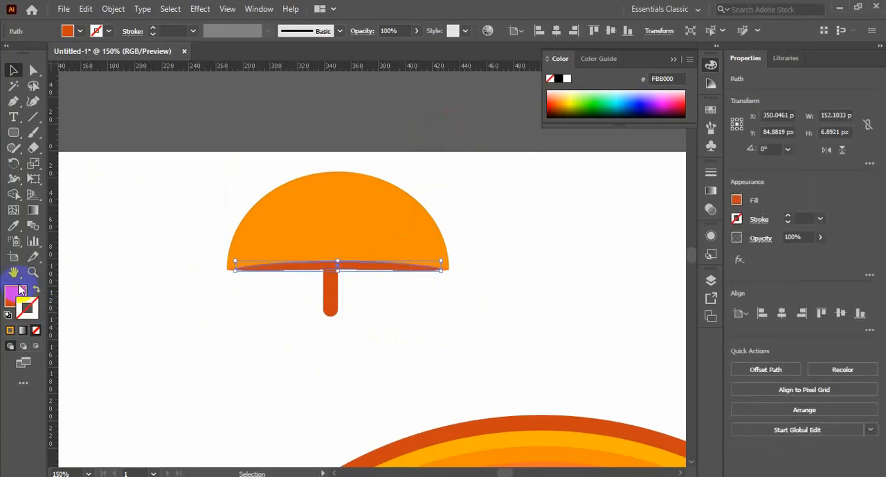
{"action": "double_click", "coordinate": [14, 295]}
{"action": "left_click", "coordinate": [741, 211]}
{"action": "key", "text": "Return"}
Step: Set the fill of the wider strip along the dome's base to the orange #E05712
{"action": "left_click", "coordinate": [233, 266]}
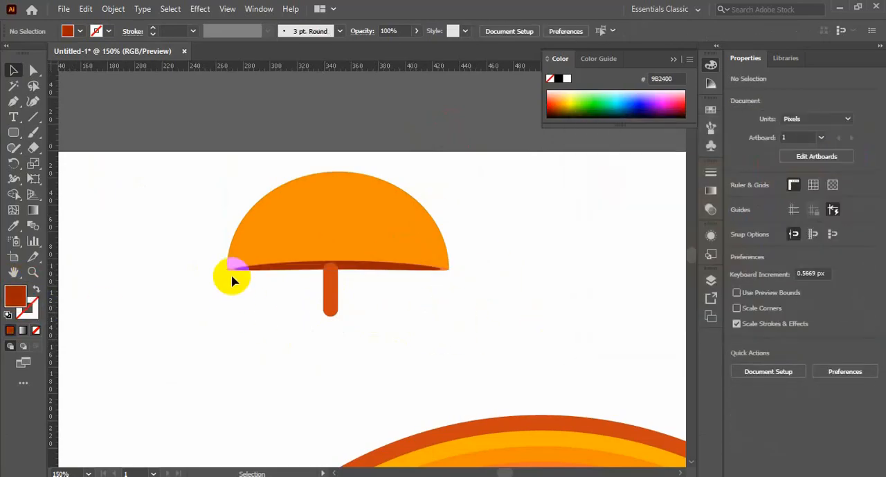
{"action": "double_click", "coordinate": [16, 297]}
{"action": "left_click", "coordinate": [728, 176]}
{"action": "left_click", "coordinate": [872, 164]}
{"action": "left_click", "coordinate": [453, 328]}
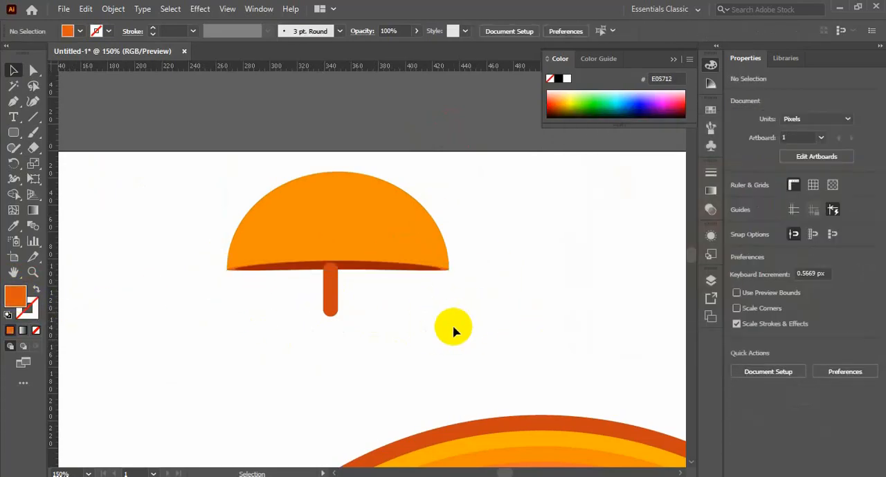
Step: Narrow the dark red strip symmetrically to about 144 px wide so more of the orange rim shows
{"action": "key", "text": "ctrl+space"}
{"action": "left_click_drag", "start_coordinate": [256, 202], "coordinate": [451, 290]}
{"action": "left_click_drag", "start_coordinate": [402, 346], "coordinate": [476, 245]}
{"action": "left_click", "coordinate": [470, 240]}
{"action": "left_click_drag", "start_coordinate": [62, 245], "coordinate": [82, 243]}
{"action": "left_click", "coordinate": [136, 316]}
{"action": "key", "text": "ctrl+minus"}
{"action": "key", "text": "ctrl+minus"}
{"action": "key", "text": "ctrl+minus"}
{"action": "key", "text": "ctrl+space"}
{"action": "left_click_drag", "start_coordinate": [203, 205], "coordinate": [617, 308]}
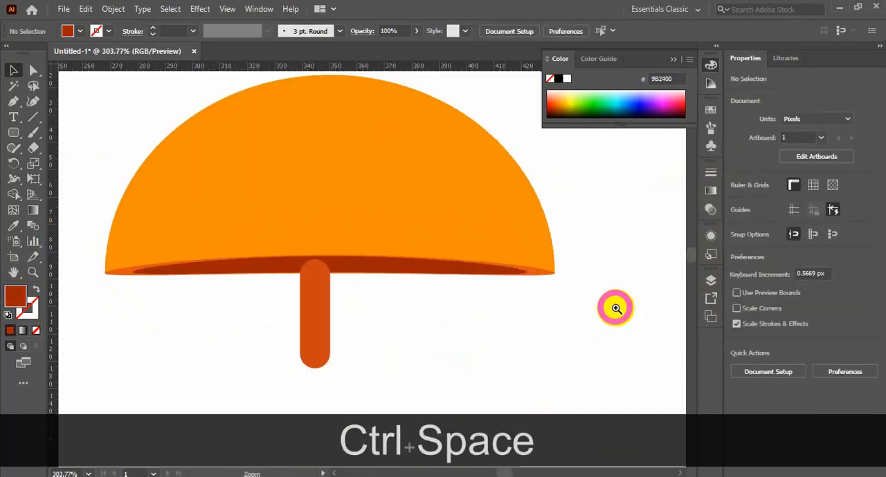
Step: Set the dome's fill to the darker orange #CE7000
{"action": "left_click", "coordinate": [297, 207]}
{"action": "double_click", "coordinate": [15, 296]}
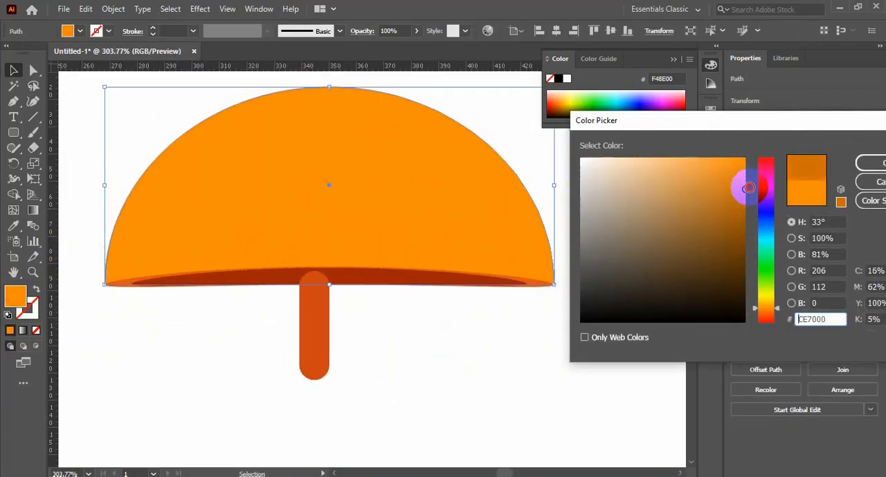
{"action": "left_click", "coordinate": [862, 165]}
{"action": "left_click", "coordinate": [468, 348]}
{"action": "scroll", "coordinate": [428, 359], "scroll_direction": "up", "scroll_amount": 1}
Step: Align the rounded clapper horizontally with the dome's centre and send it behind the dark red strip
{"action": "left_click", "coordinate": [316, 372]}
{"action": "left_click", "coordinate": [444, 207]}
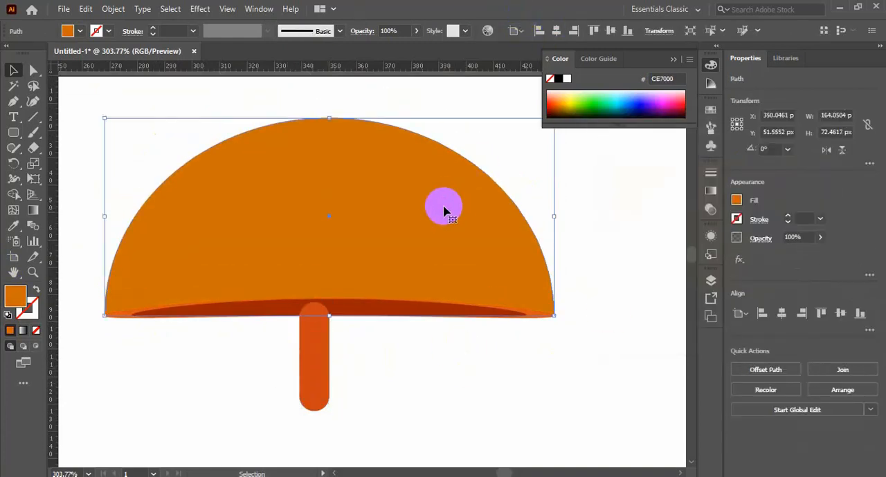
{"action": "left_click", "coordinate": [317, 363], "text": "shift"}
{"action": "left_click", "coordinate": [409, 253]}
{"action": "left_click", "coordinate": [557, 30]}
{"action": "left_click", "coordinate": [417, 369]}
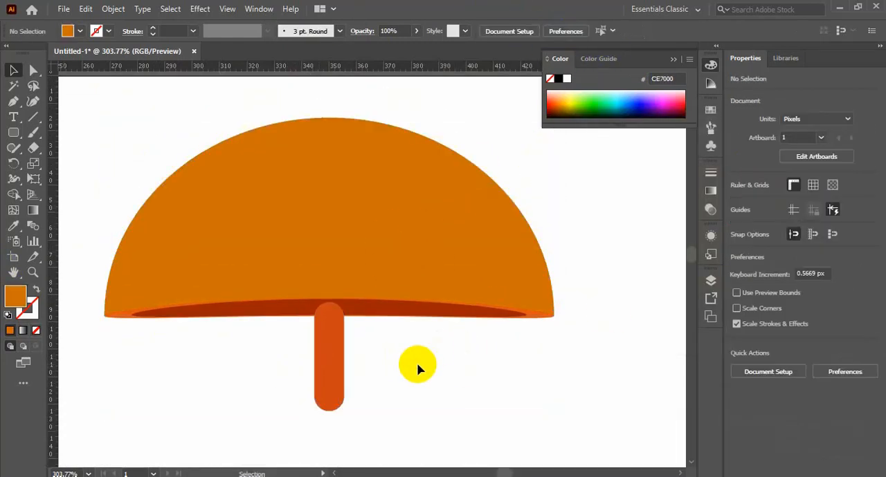
{"action": "left_click", "coordinate": [330, 362]}
{"action": "key", "text": "ctrl+bracketleft"}
{"action": "left_click", "coordinate": [488, 367]}
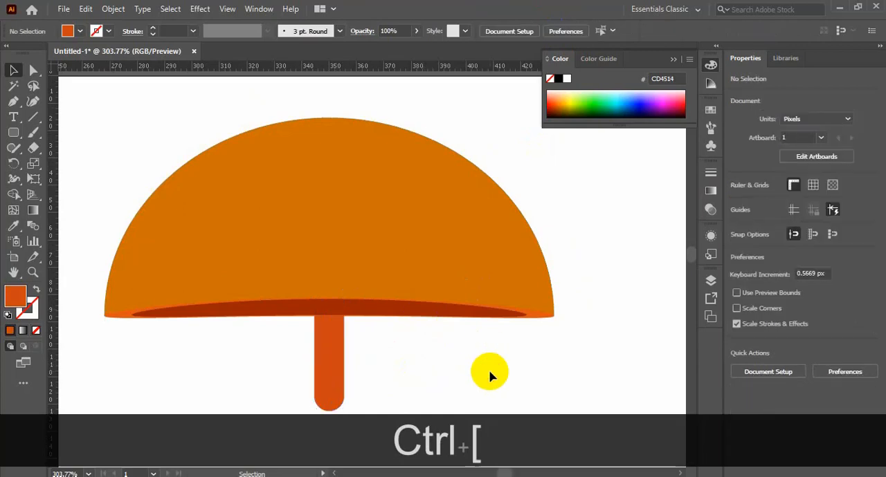
Step: Raise the middle of the dark red strip's lower edge slightly with the Curvature tool to thin the strip
{"action": "left_click", "coordinate": [330, 314]}
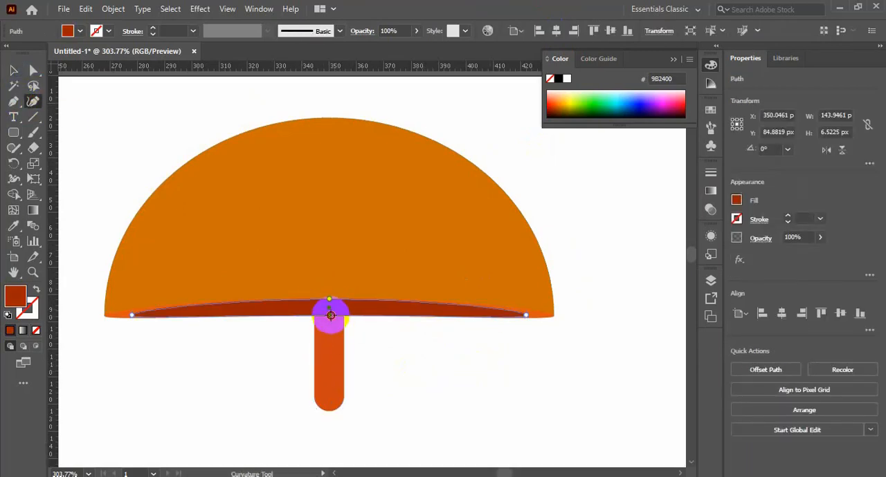
{"action": "left_click_drag", "start_coordinate": [331, 315], "coordinate": [330, 310]}
{"action": "left_click", "coordinate": [560, 374]}
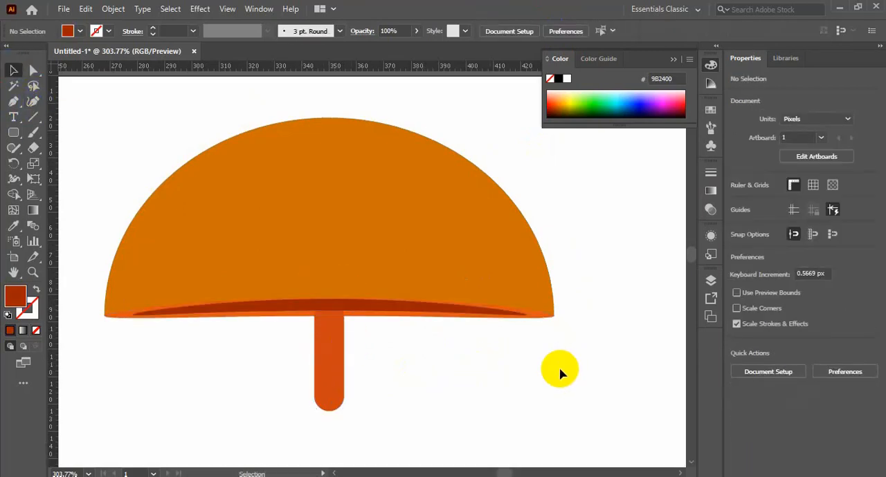
Step: Fill the rounded clapper with the black from the palette swatches beside the artboard
{"action": "left_click", "coordinate": [343, 377]}
{"action": "key", "text": "ctrl+KP_0"}
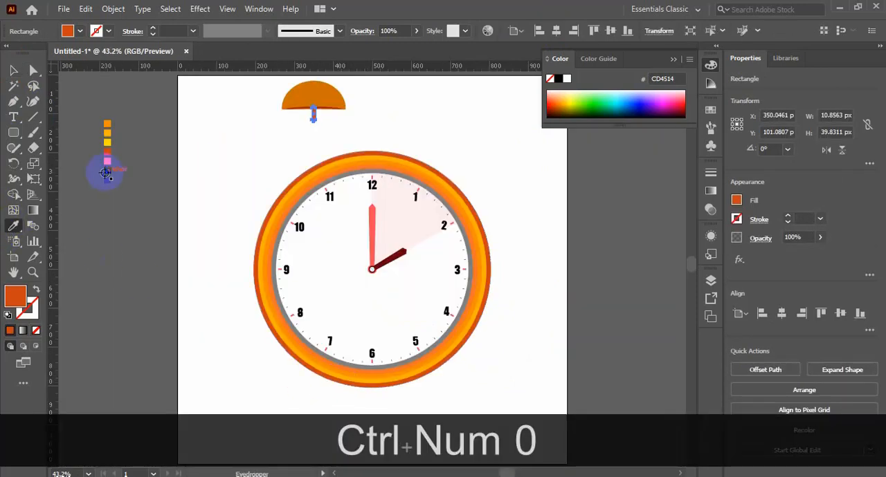
{"action": "left_click", "coordinate": [106, 171]}
{"action": "left_click", "coordinate": [14, 70]}
{"action": "left_click", "coordinate": [324, 142]}
{"action": "key", "text": "ctrl+space"}
{"action": "left_click_drag", "start_coordinate": [262, 83], "coordinate": [372, 130]}
{"action": "left_click_drag", "start_coordinate": [411, 333], "coordinate": [387, 263]}
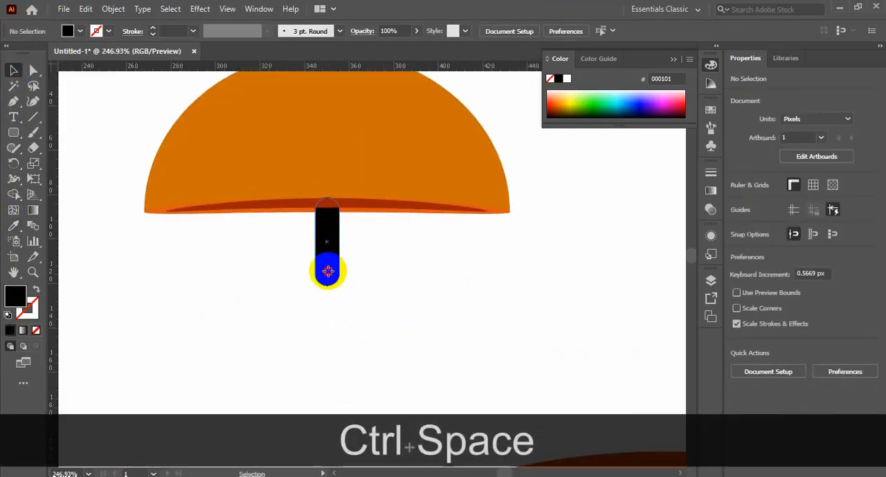
Step: Try changing the black clapper's stacking order by one level
{"action": "left_click", "coordinate": [328, 273]}
{"action": "key", "text": "ctrl+bracketleft"}
{"action": "left_click", "coordinate": [370, 289]}
{"action": "left_click", "coordinate": [327, 259]}
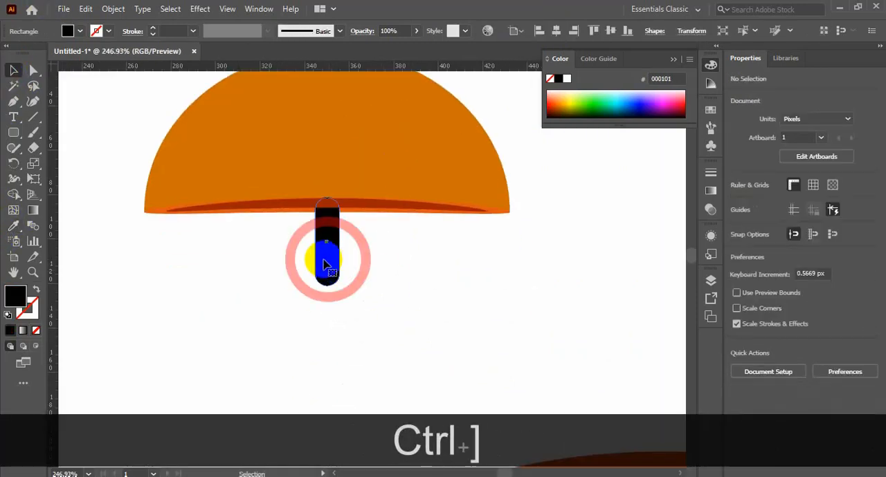
{"action": "left_click_drag", "start_coordinate": [330, 258], "coordinate": [380, 311]}
{"action": "left_click", "coordinate": [365, 278]}
Step: Delete the anchor point at the clapper's rounded lower end to leave a flat, square end
{"action": "left_click", "coordinate": [35, 71]}
{"action": "key", "text": "ctrl+space"}
{"action": "left_click_drag", "start_coordinate": [252, 239], "coordinate": [404, 312]}
{"action": "key", "text": "Delete"}
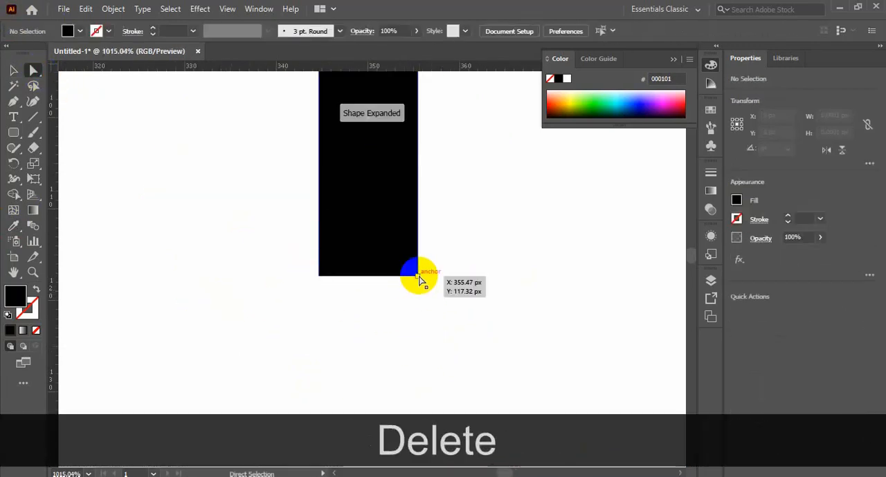
Step: Taper the black clapper by nudging its two lower corner anchor points inward
{"action": "left_click", "coordinate": [416, 276]}
{"action": "key", "text": "shift+Left"}
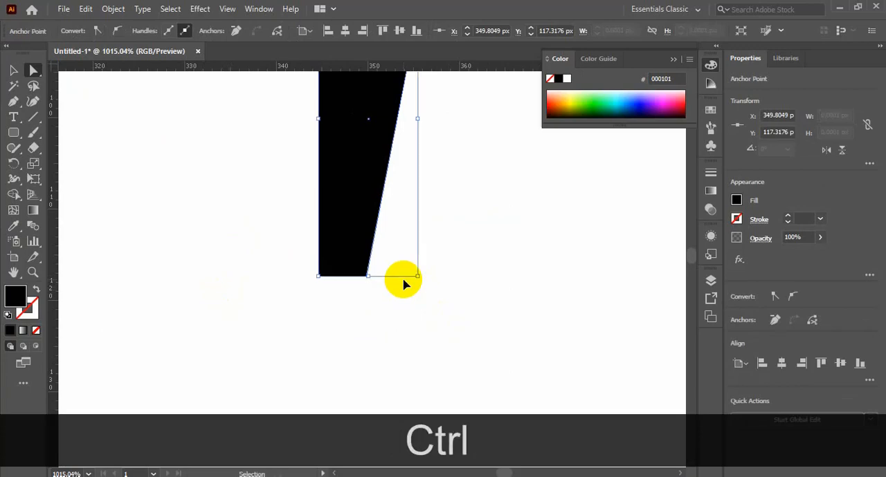
{"action": "key", "text": "ctrl+z"}
{"action": "key", "text": "Left"}
{"action": "key", "text": "Left"}
{"action": "key", "text": "Left"}
{"action": "key", "text": "Left"}
{"action": "left_click", "coordinate": [320, 276]}
{"action": "key", "text": "Right"}
{"action": "key", "text": "Right"}
{"action": "key", "text": "Right"}
{"action": "key", "text": "Right"}
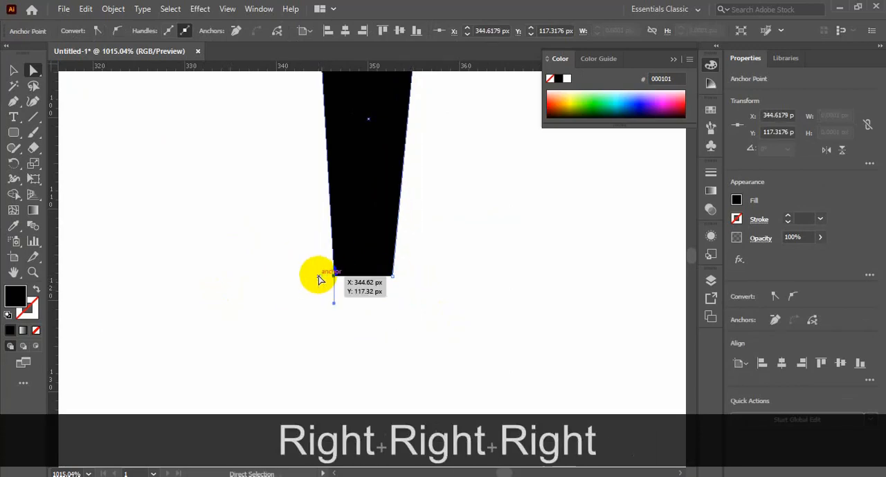
{"action": "left_click", "coordinate": [13, 70]}
{"action": "left_click", "coordinate": [159, 208]}
Step: Duplicate the black clapper and place the copy about 2 px to its right
{"action": "key", "text": "ctrl+minus"}
{"action": "key", "text": "ctrl+minus"}
{"action": "key", "text": "ctrl+minus"}
{"action": "key", "text": "ctrl+minus"}
{"action": "key", "text": "ctrl+minus"}
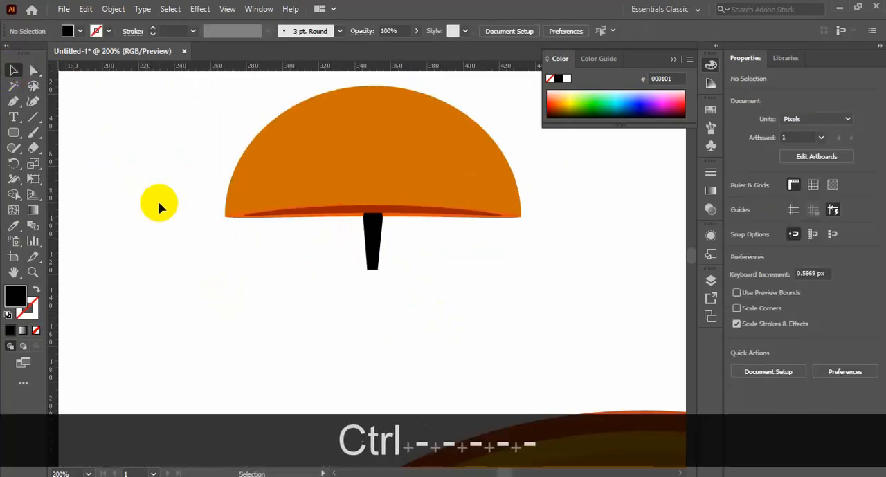
{"action": "left_click", "coordinate": [374, 259]}
{"action": "key", "text": "ctrl+c"}
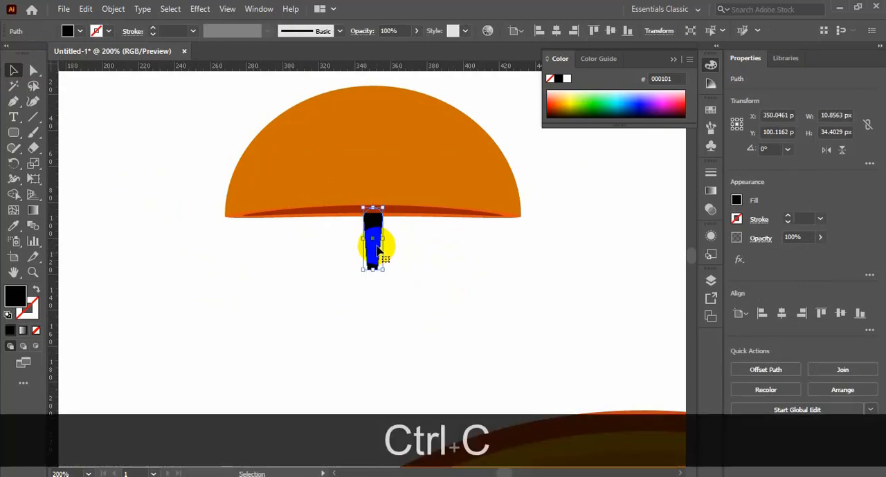
{"action": "left_click_drag", "start_coordinate": [377, 247], "coordinate": [381, 241]}
Step: Fill the clapper copy with the dark grey #48454B from the palette swatches
{"action": "key", "text": "ctrl+minus"}
{"action": "key", "text": "ctrl+minus"}
{"action": "left_click_drag", "start_coordinate": [279, 333], "coordinate": [643, 178]}
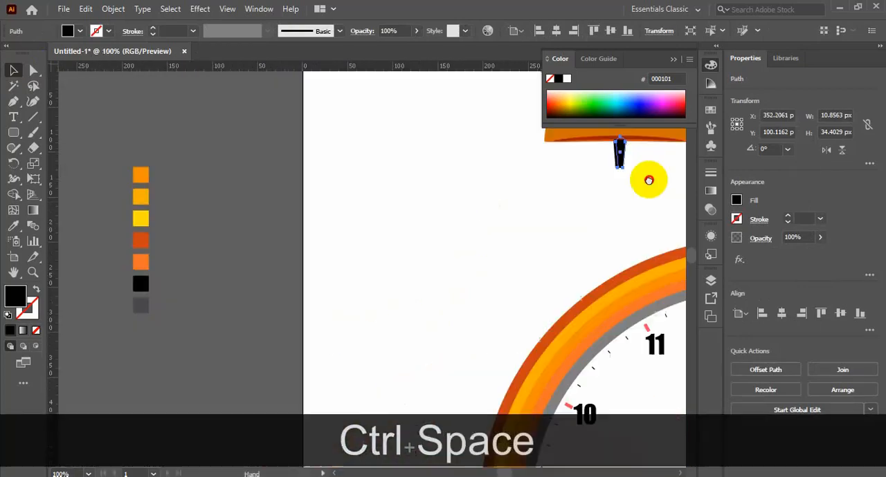
{"action": "left_click", "coordinate": [15, 226]}
{"action": "left_click", "coordinate": [253, 268], "text": "shift"}
Step: Remove the overlap between the black clapper and its dark grey copy with Shape Builder, leaving only the two side slivers
{"action": "left_click_drag", "start_coordinate": [603, 249], "coordinate": [87, 293]}
{"action": "left_click_drag", "start_coordinate": [232, 156], "coordinate": [353, 213]}
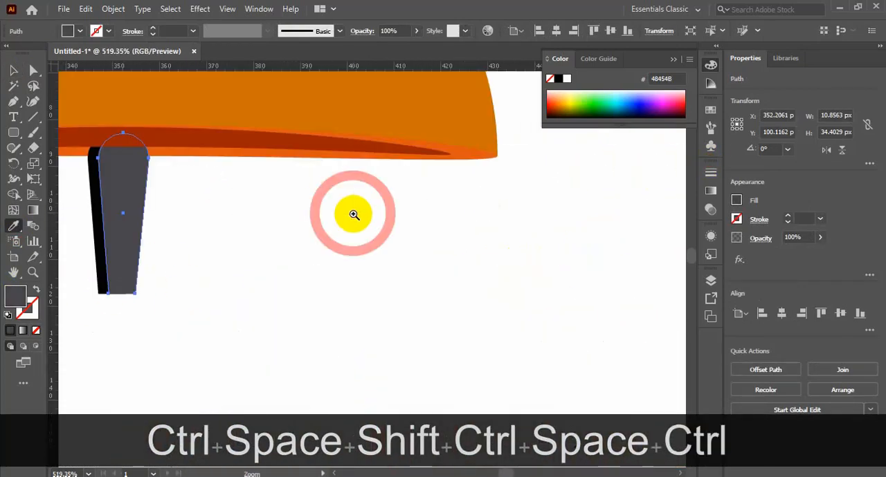
{"action": "left_click_drag", "start_coordinate": [175, 287], "coordinate": [306, 281]}
{"action": "left_click", "coordinate": [14, 70]}
{"action": "left_click", "coordinate": [231, 229], "text": "shift"}
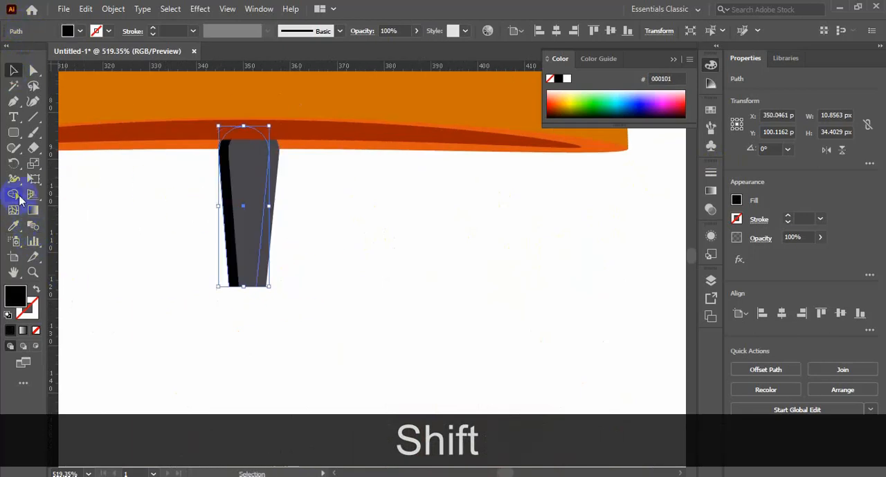
{"action": "left_click", "coordinate": [16, 196]}
{"action": "left_click", "coordinate": [14, 70]}
{"action": "left_click_drag", "start_coordinate": [350, 323], "coordinate": [172, 238]}
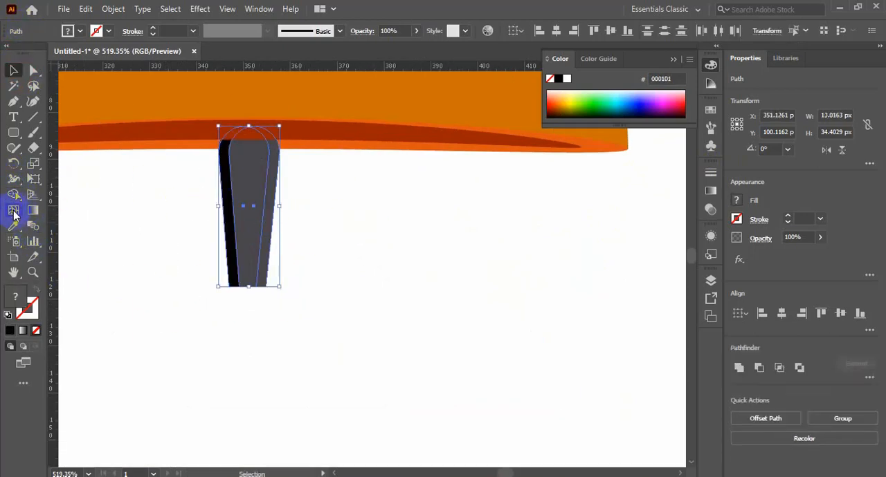
{"action": "key", "text": "z"}
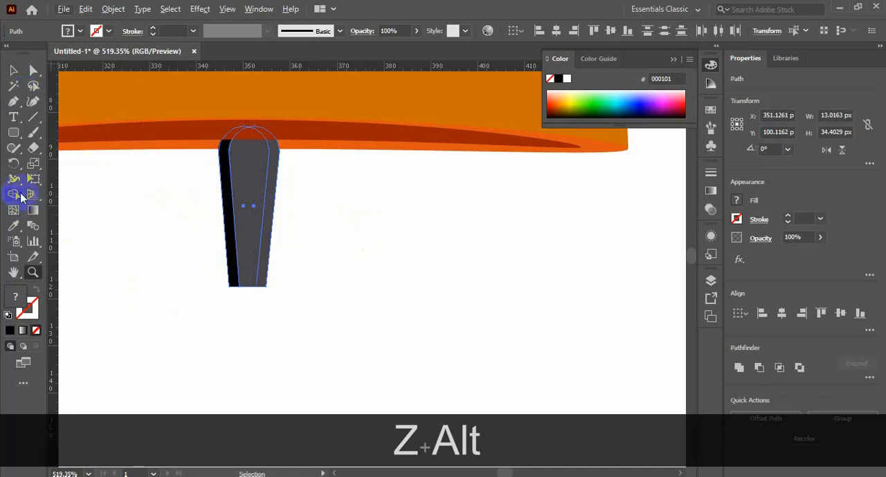
{"action": "left_click", "coordinate": [246, 199], "text": "alt"}
{"action": "left_click", "coordinate": [14, 70]}
{"action": "left_click", "coordinate": [450, 316], "text": "ctrl"}
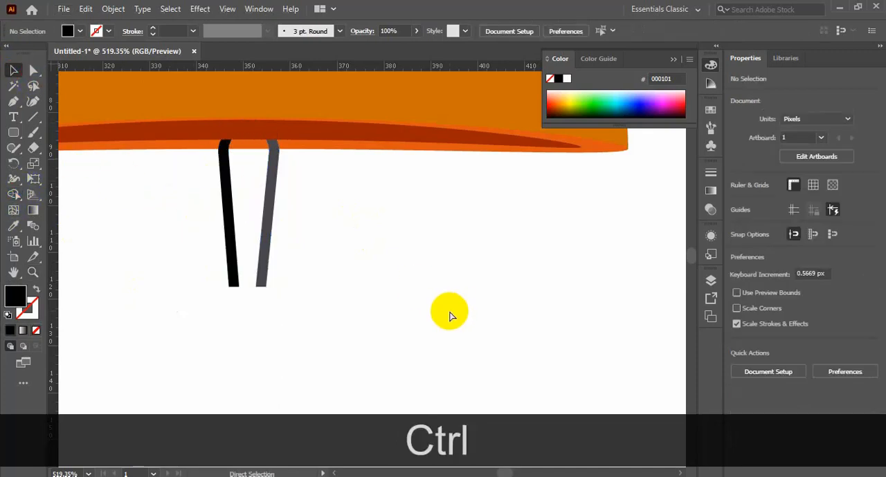
Step: Paste the full black clapper back in place, arrange it behind the side slivers, and give the left sliver the dark grey fill
{"action": "key", "text": "ctrl+f"}
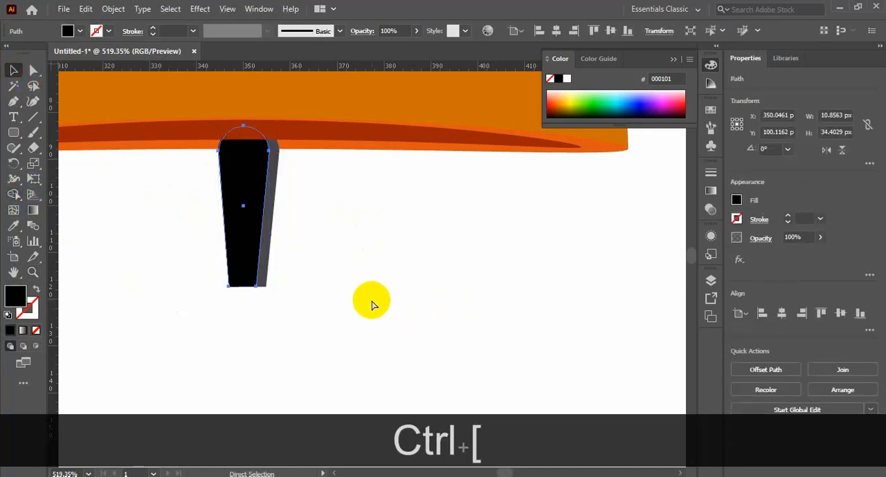
{"action": "left_click", "coordinate": [117, 207]}
{"action": "left_click", "coordinate": [226, 229]}
{"action": "key", "text": "ctrl+]"}
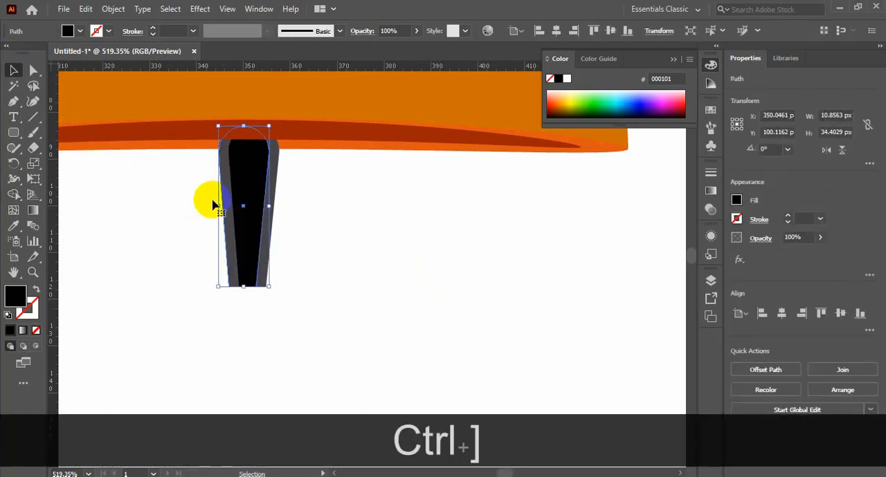
Step: Delete the dark grey sliver that sticks out along the clapper's right edge
{"action": "left_click", "coordinate": [318, 251]}
{"action": "left_click_drag", "start_coordinate": [271, 228], "coordinate": [302, 233]}
{"action": "key", "text": "Delete"}
{"action": "left_click", "coordinate": [314, 236]}
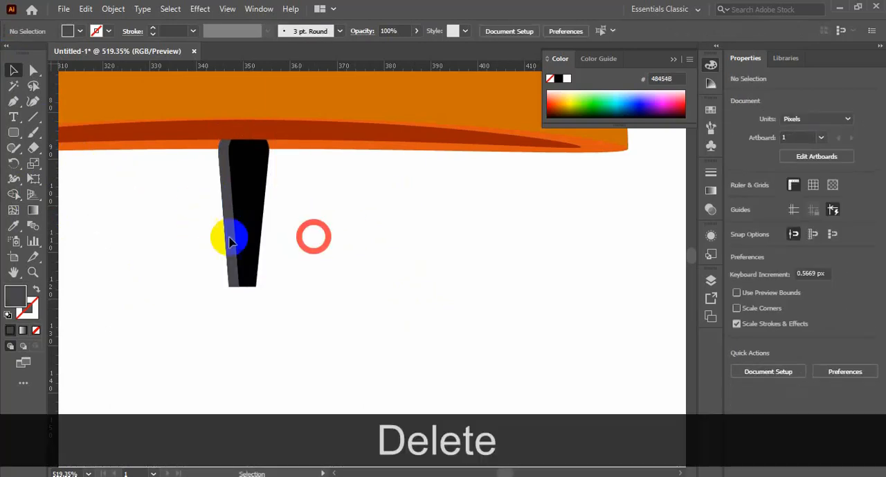
Step: Draw a thin curved dark grey highlight about 25 px tall down the middle of the black clapper with the Curvature tool
{"action": "left_click", "coordinate": [31, 118]}
{"action": "left_click", "coordinate": [249, 153]}
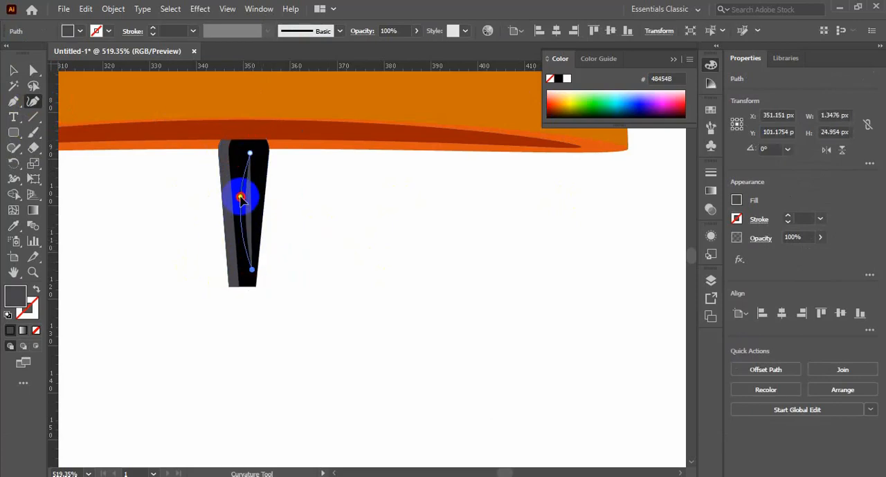
{"action": "left_click", "coordinate": [14, 70]}
{"action": "left_click", "coordinate": [393, 280]}
Step: Group all the clapper parts and arrange the group behind the bell so its rounded upper end is hidden
{"action": "scroll", "coordinate": [394, 280], "scroll_direction": "up", "scroll_amount": 3}
{"action": "left_click_drag", "start_coordinate": [297, 290], "coordinate": [124, 397]}
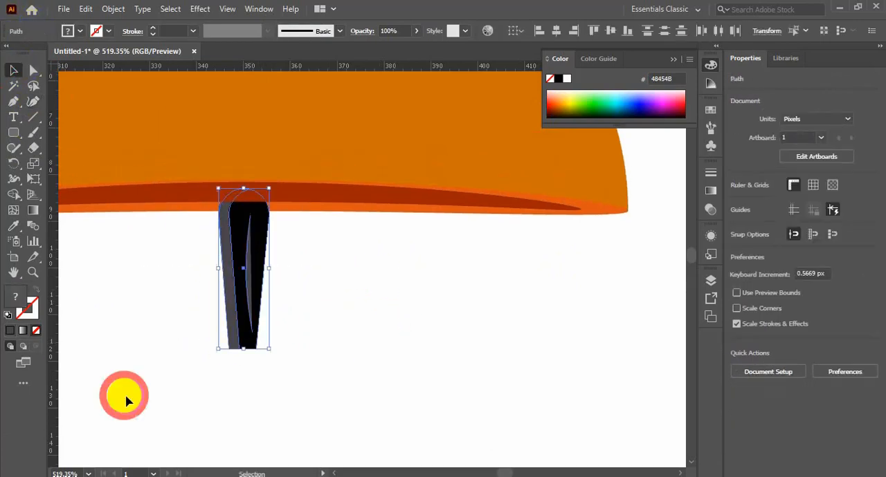
{"action": "key", "text": "ctrl+y"}
{"action": "left_click_drag", "start_coordinate": [281, 287], "coordinate": [175, 376]}
{"action": "key", "text": "ctrl+g"}
{"action": "left_click", "coordinate": [243, 321], "text": "ctrl"}
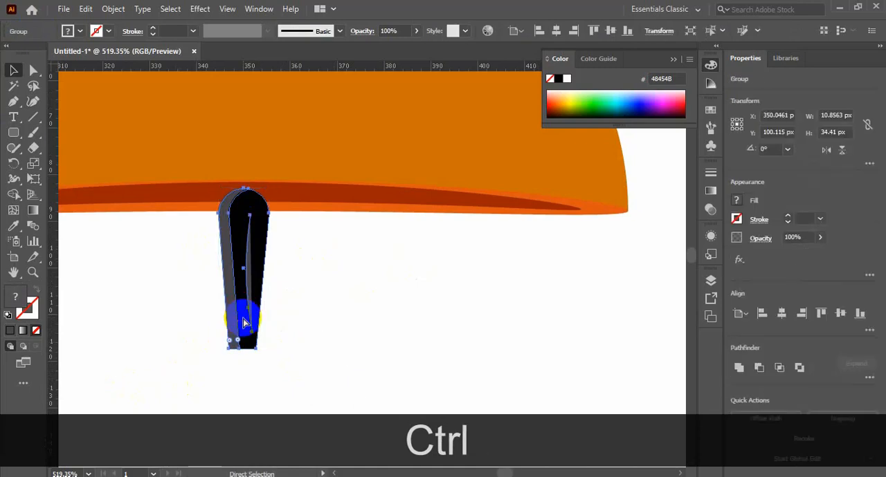
{"action": "key", "text": "ctrl+minus"}
{"action": "key", "text": "ctrl+minus"}
{"action": "key", "text": "ctrl+minus"}
{"action": "key", "text": "ctrl+minus"}
{"action": "left_click", "coordinate": [485, 316], "text": "ctrl"}
Step: Inside the clapper group, duplicate the black shape in place, slice the copy with the Knife below its rounded top, and delete the lower piece
{"action": "left_click_drag", "start_coordinate": [346, 253], "coordinate": [409, 297]}
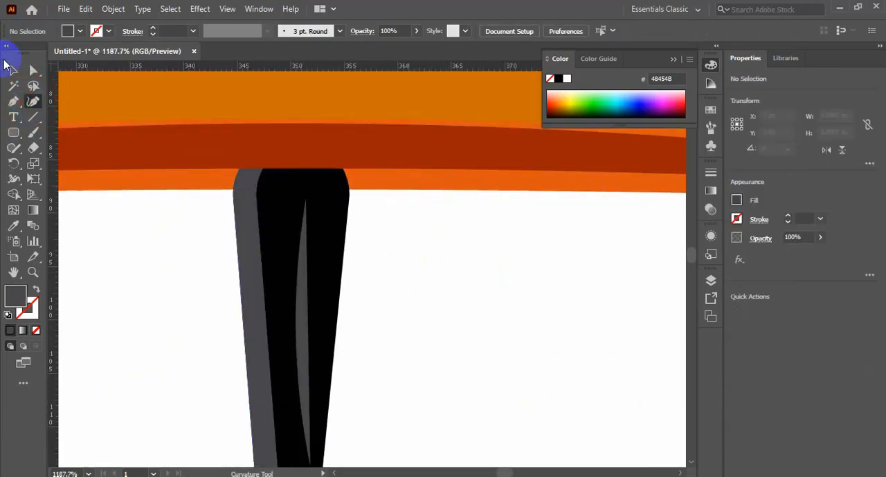
{"action": "double_click", "coordinate": [332, 259]}
{"action": "key", "text": "ctrl+c"}
{"action": "key", "text": "ctrl+f"}
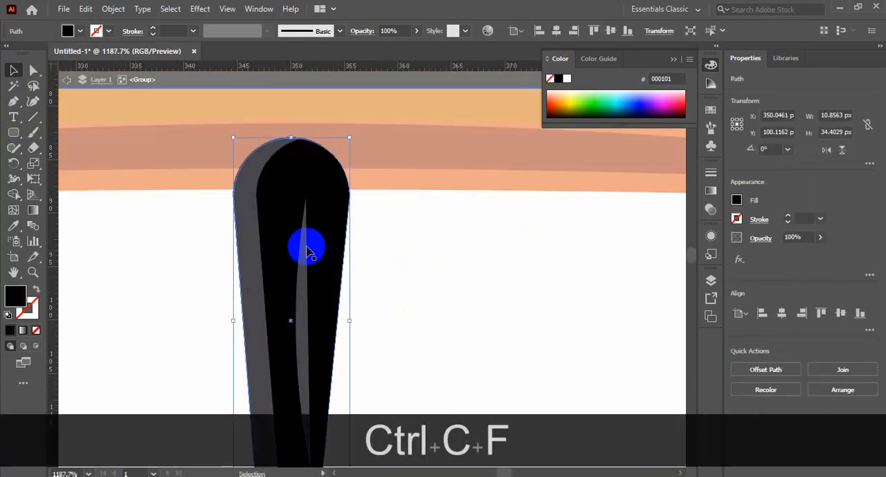
{"action": "left_click_drag", "start_coordinate": [33, 147], "coordinate": [76, 182]}
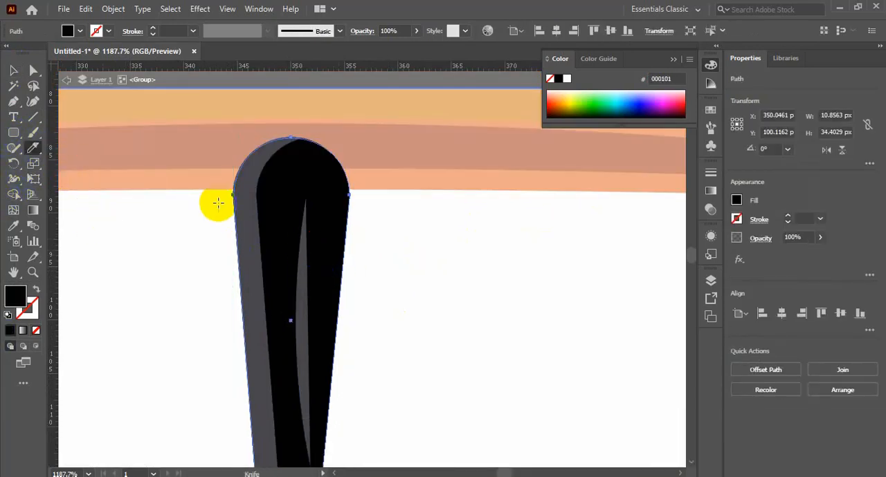
{"action": "left_click_drag", "start_coordinate": [217, 205], "coordinate": [396, 302]}
{"action": "key", "text": "v"}
{"action": "left_click", "coordinate": [326, 283]}
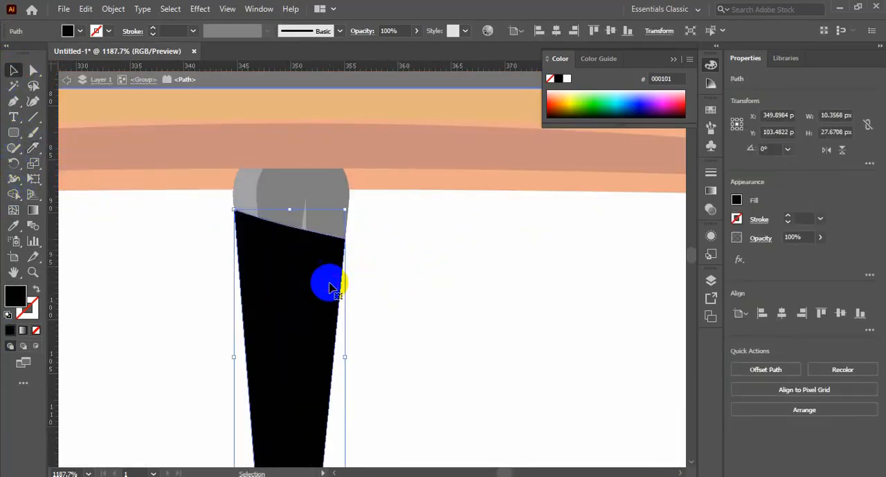
{"action": "key", "text": "Delete"}
Step: Fill the remaining upper piece of the clapper with #333333 and leave the group's isolation mode
{"action": "left_click", "coordinate": [322, 192]}
{"action": "double_click", "coordinate": [14, 297]}
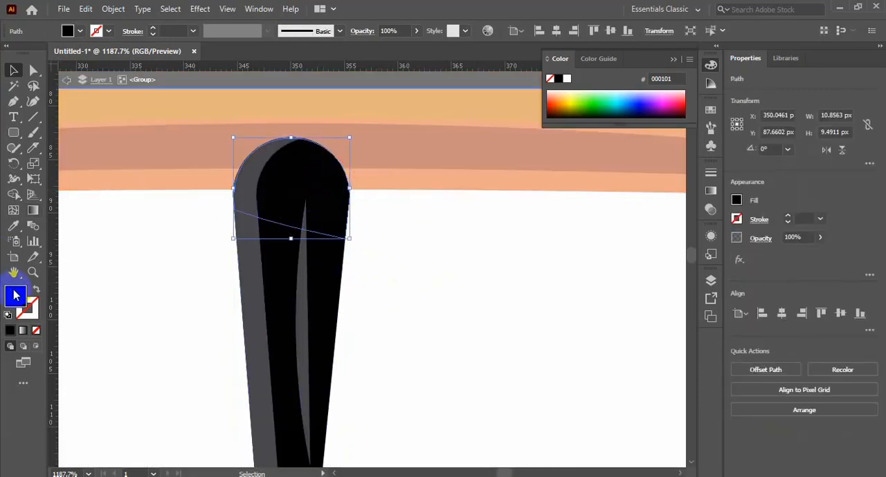
{"action": "type", "text": "333333"}
{"action": "left_click", "coordinate": [864, 163]}
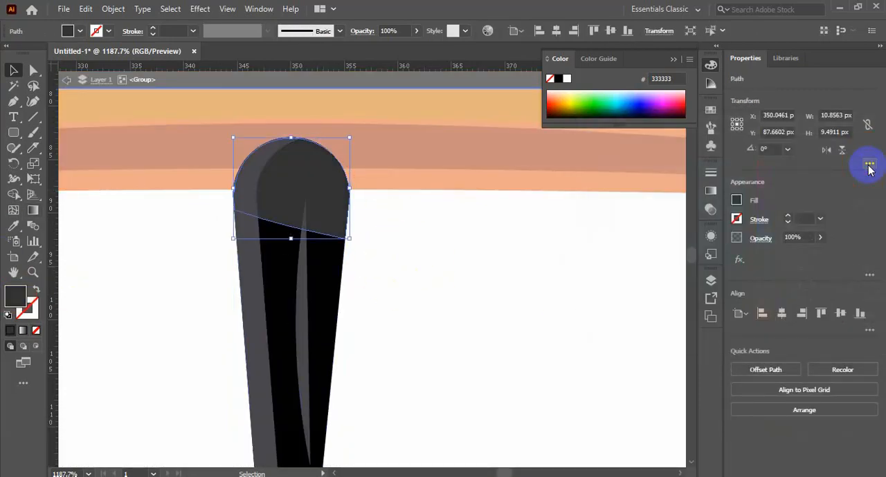
{"action": "double_click", "coordinate": [538, 263]}
{"action": "key", "text": "ctrl+minus"}
{"action": "key", "text": "ctrl+minus"}
{"action": "key", "text": "ctrl+minus"}
{"action": "key", "text": "ctrl+minus"}
{"action": "key", "text": "ctrl+minus"}
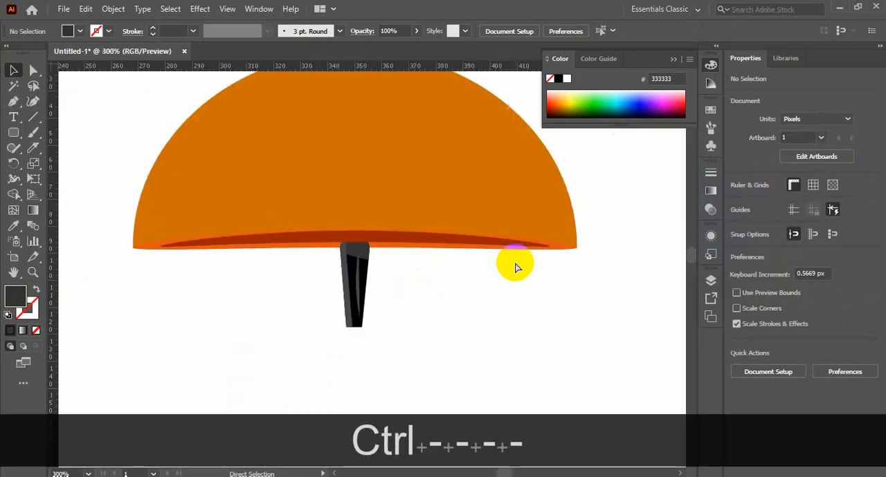
Step: Set the opacity of the #333333 shade piece at the top of the clapper to 67%
{"action": "left_click", "coordinate": [370, 258]}
{"action": "double_click", "coordinate": [370, 257]}
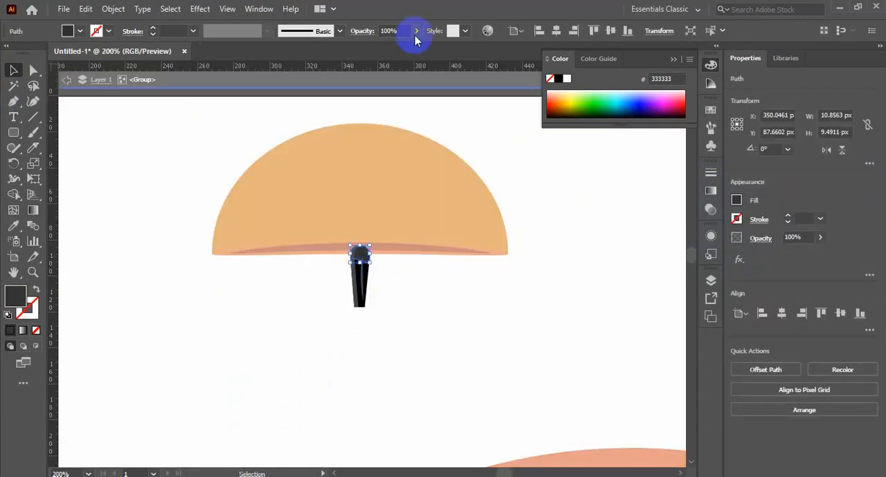
{"action": "left_click", "coordinate": [488, 314]}
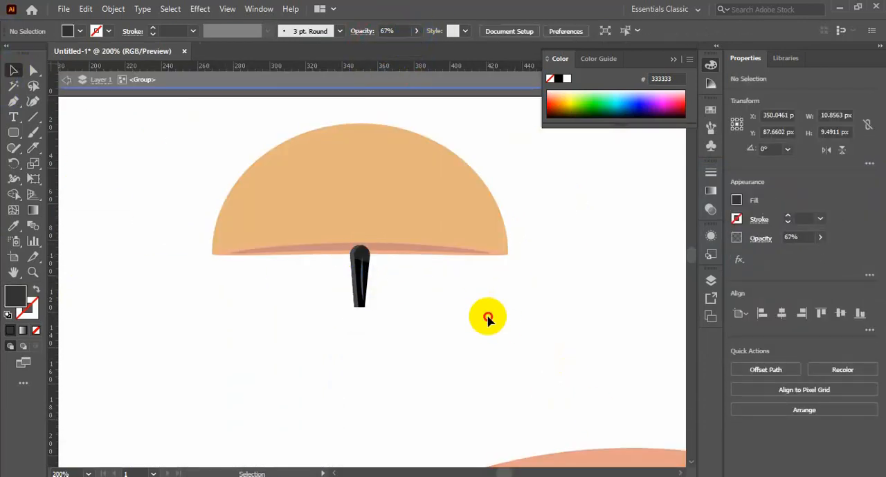
{"action": "double_click", "coordinate": [489, 314]}
{"action": "key", "text": "ctrl+minus"}
{"action": "key", "text": "ctrl+minus"}
Step: Bow the lower edge of the bell's orange rim downward at its middle with the Curvature tool
{"action": "left_click_drag", "start_coordinate": [302, 223], "coordinate": [500, 279]}
{"action": "left_click", "coordinate": [346, 266]}
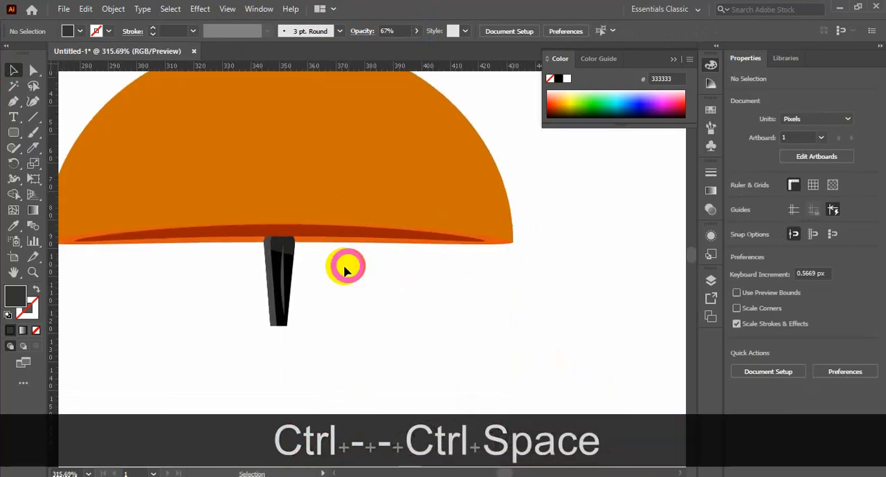
{"action": "left_click", "coordinate": [265, 222]}
{"action": "left_click", "coordinate": [346, 266]}
{"action": "left_click", "coordinate": [330, 241]}
{"action": "left_click", "coordinate": [33, 70]}
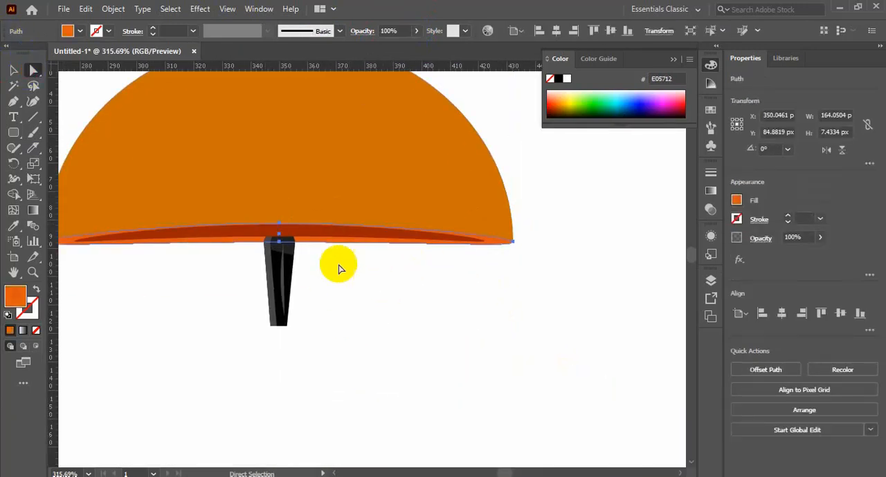
{"action": "left_click_drag", "start_coordinate": [279, 243], "coordinate": [278, 252]}
{"action": "key", "text": "ctrl+z"}
{"action": "key", "text": "shift+grave"}
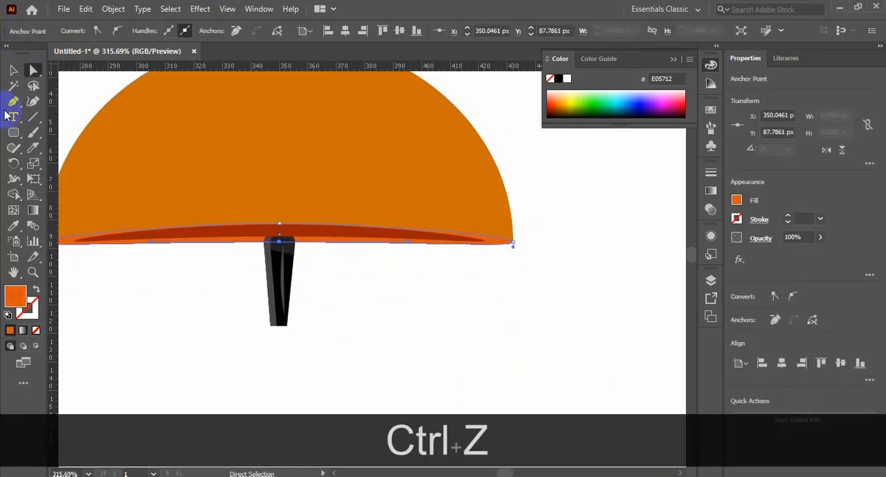
{"action": "left_click", "coordinate": [283, 248]}
{"action": "left_click", "coordinate": [278, 251]}
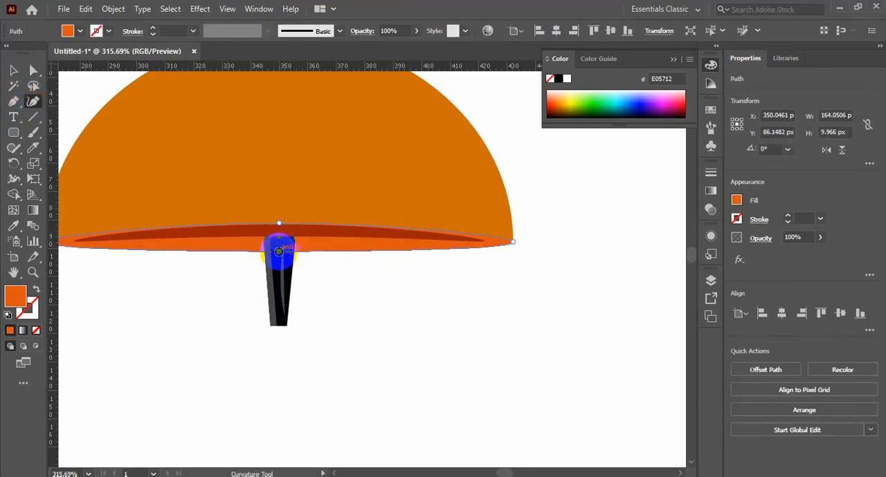
{"action": "left_click", "coordinate": [12, 72]}
{"action": "left_click", "coordinate": [412, 302]}
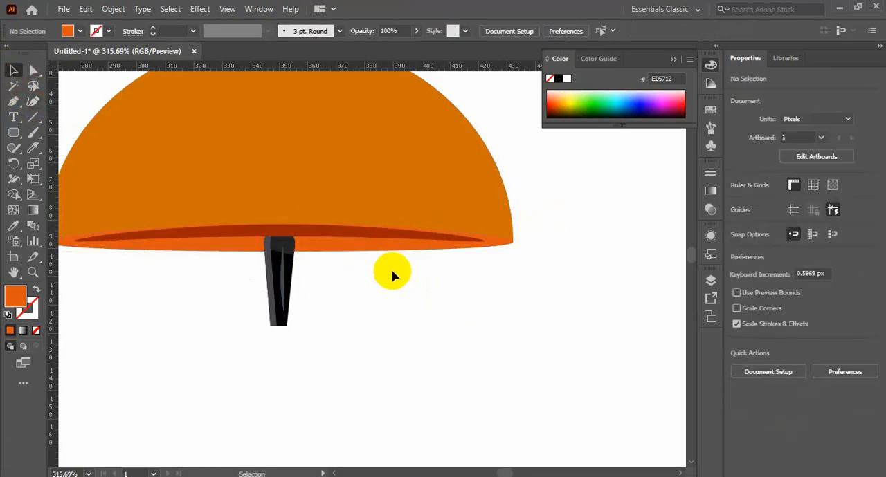
Step: Curve the lower edge of the dark red shape inside the rim downward at its middle with the Curvature tool
{"action": "left_click", "coordinate": [360, 233]}
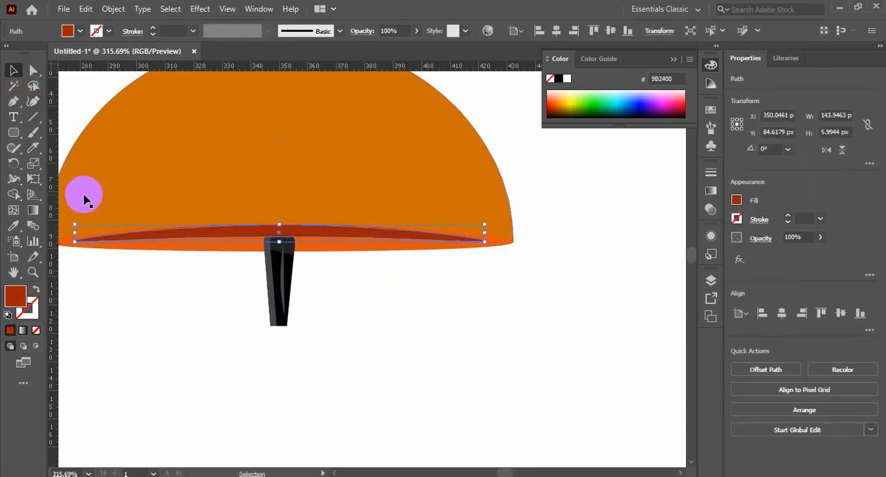
{"action": "left_click", "coordinate": [280, 248]}
{"action": "left_click", "coordinate": [387, 347]}
{"action": "key", "text": "ctrl+minus"}
{"action": "key", "text": "ctrl+minus"}
{"action": "key", "text": "ctrl+minus"}
{"action": "key", "text": "ctrl+minus"}
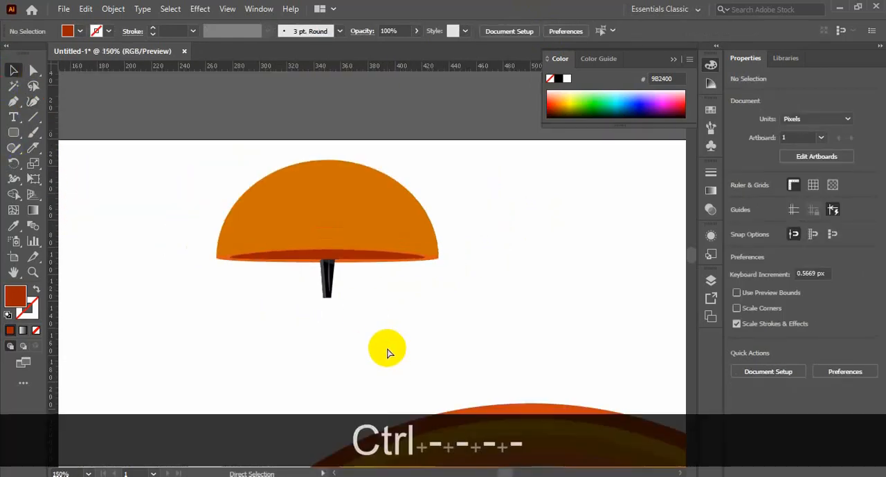
Step: Add a curve point on the left part of the dark red shape's lower edge to refine its outline
{"action": "key", "text": "ctrl+space"}
{"action": "left_click_drag", "start_coordinate": [246, 219], "coordinate": [449, 349]}
{"action": "left_click", "coordinate": [309, 199]}
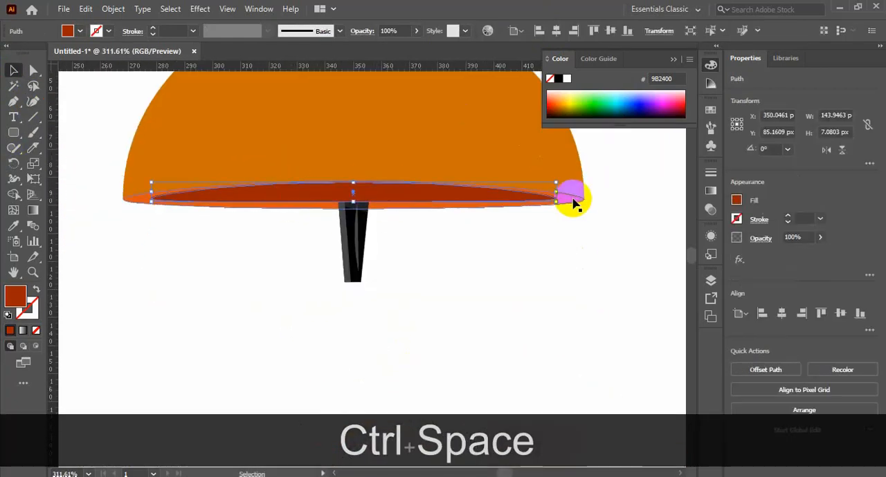
{"action": "left_click", "coordinate": [29, 106]}
{"action": "left_click", "coordinate": [241, 198]}
{"action": "left_click", "coordinate": [12, 81]}
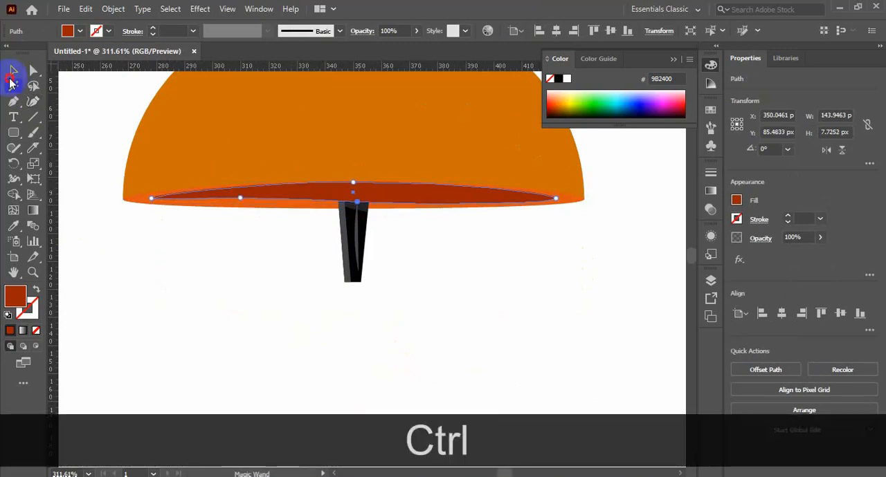
{"action": "left_click", "coordinate": [120, 216]}
Step: Draw a wavy reflection shape about 47 by 5 px inside the dark red opening with the Curvature tool
{"action": "left_click", "coordinate": [33, 101]}
{"action": "left_click", "coordinate": [284, 192]}
{"action": "left_click", "coordinate": [341, 190]}
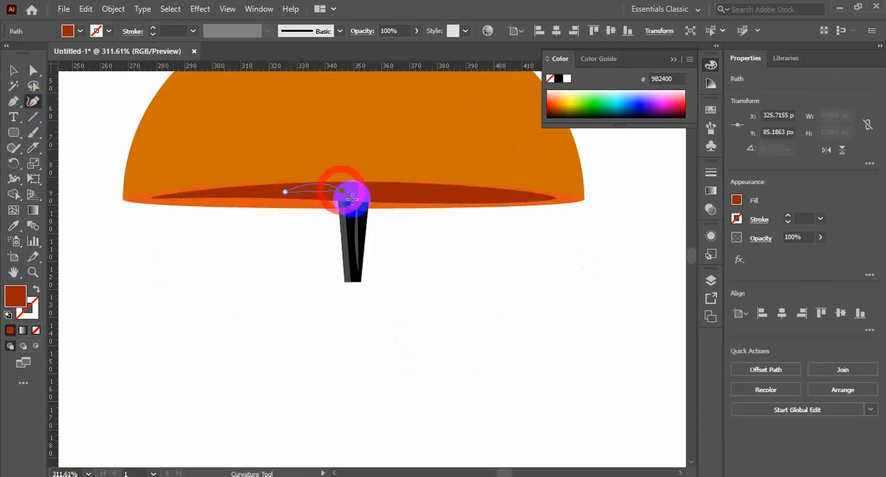
{"action": "left_click", "coordinate": [417, 190]}
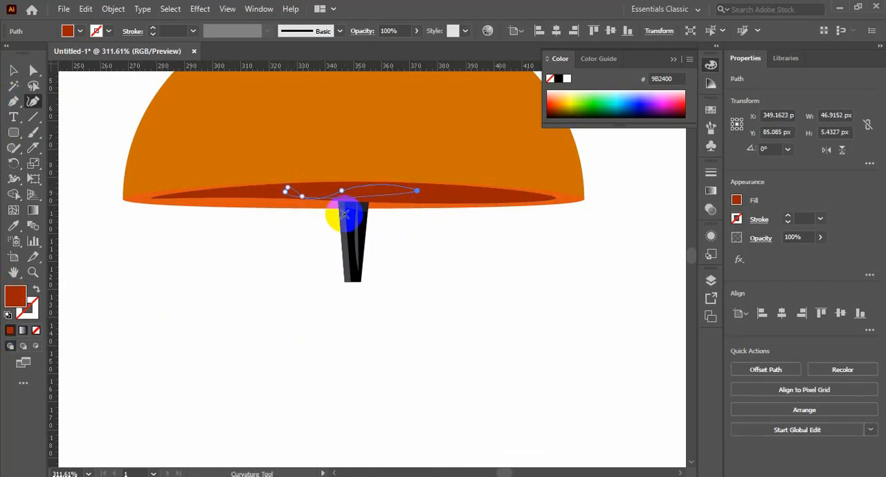
Step: Fill the wavy reflection with #D83913 and move it to the right half of the dark red opening
{"action": "double_click", "coordinate": [17, 298]}
{"action": "left_click", "coordinate": [730, 183]}
{"action": "left_click", "coordinate": [868, 163]}
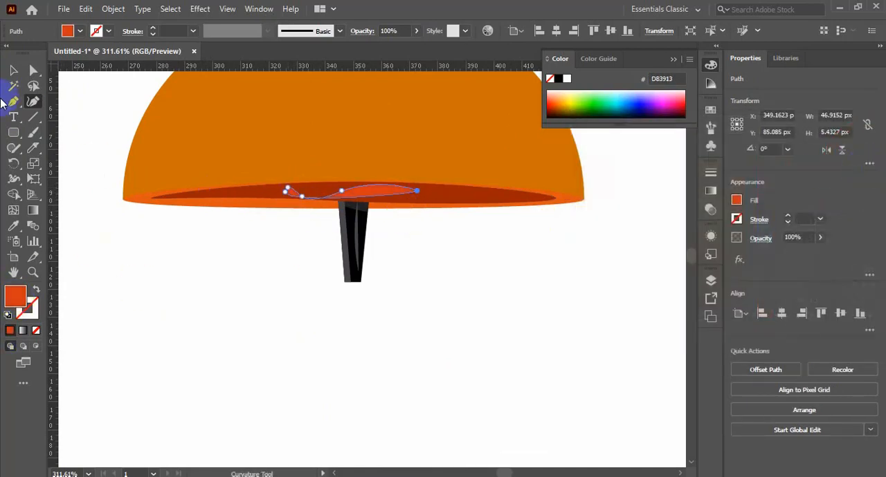
{"action": "left_click", "coordinate": [481, 246]}
{"action": "left_click_drag", "start_coordinate": [411, 197], "coordinate": [483, 200]}
Step: Draw a closed curved highlight about 113 by 48 px across the dome, bending its lower edge upward, with the Curvature tool
{"action": "scroll", "coordinate": [533, 263], "scroll_direction": "up", "scroll_amount": 3}
{"action": "left_click", "coordinate": [33, 102]}
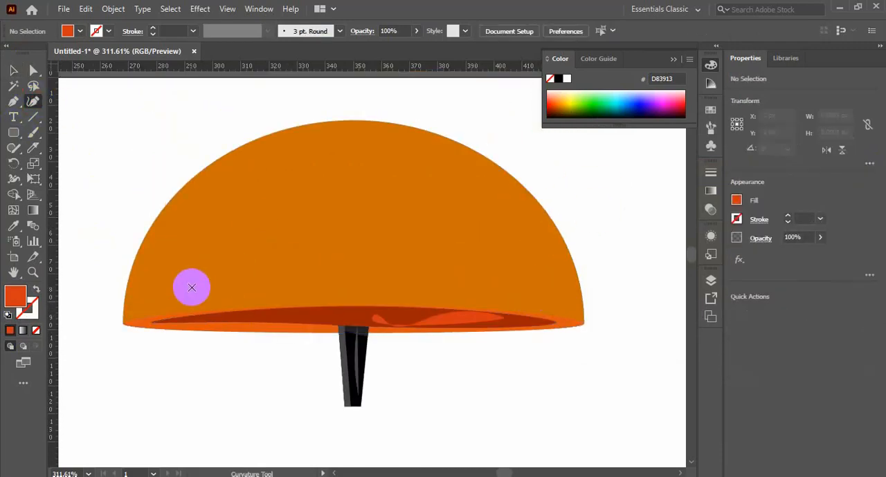
{"action": "key", "text": "Caps_Lock"}
{"action": "left_click", "coordinate": [200, 283]}
{"action": "left_click", "coordinate": [274, 202]}
{"action": "left_click", "coordinate": [456, 164]}
{"action": "left_click", "coordinate": [513, 249]}
{"action": "left_click", "coordinate": [200, 283]}
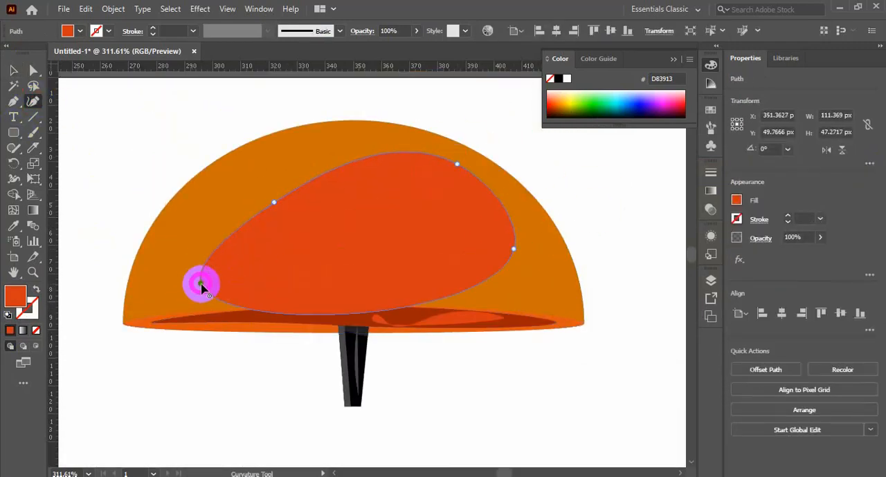
{"action": "left_click_drag", "start_coordinate": [344, 263], "coordinate": [344, 262]}
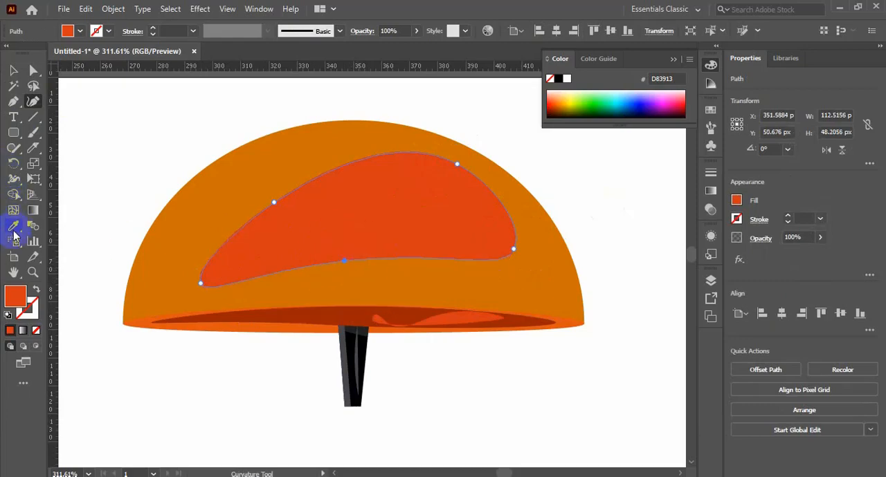
Step: Fill the curved dome highlight with #E28A2B and move it toward the dome's upper left
{"action": "left_click", "coordinate": [218, 202]}
{"action": "double_click", "coordinate": [16, 296]}
{"action": "left_click", "coordinate": [715, 176]}
{"action": "left_click", "coordinate": [868, 159]}
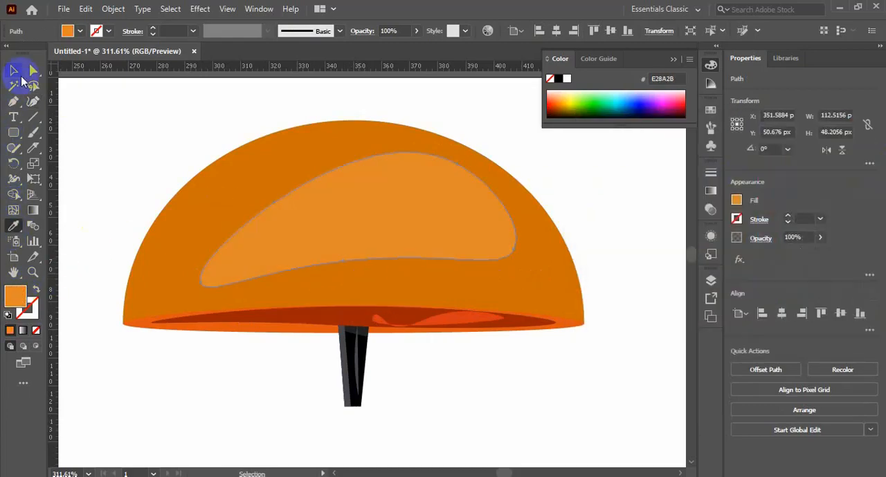
{"action": "left_click_drag", "start_coordinate": [427, 215], "coordinate": [381, 205]}
{"action": "left_click", "coordinate": [621, 247]}
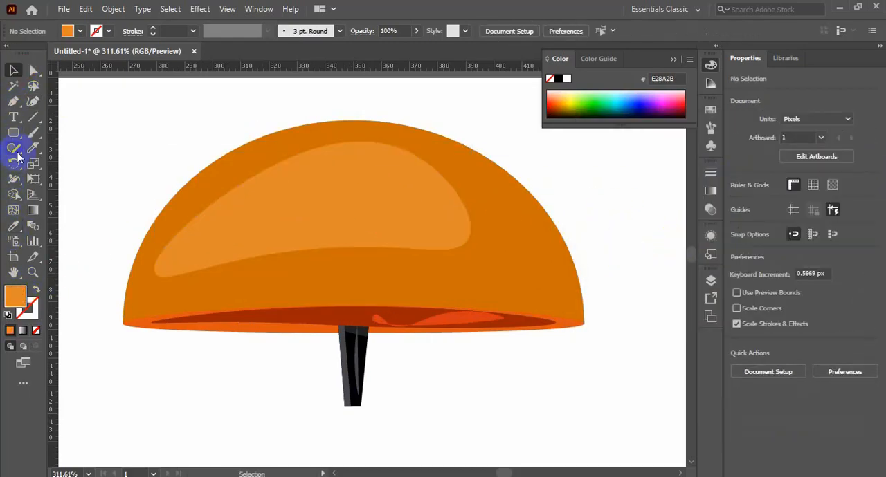
Step: Draw a curved path about 48 by 37 px along the dome's upper-left edge and move it onto the light orange highlight
{"action": "left_click", "coordinate": [33, 102]}
{"action": "left_click", "coordinate": [283, 150]}
{"action": "left_click", "coordinate": [195, 191]}
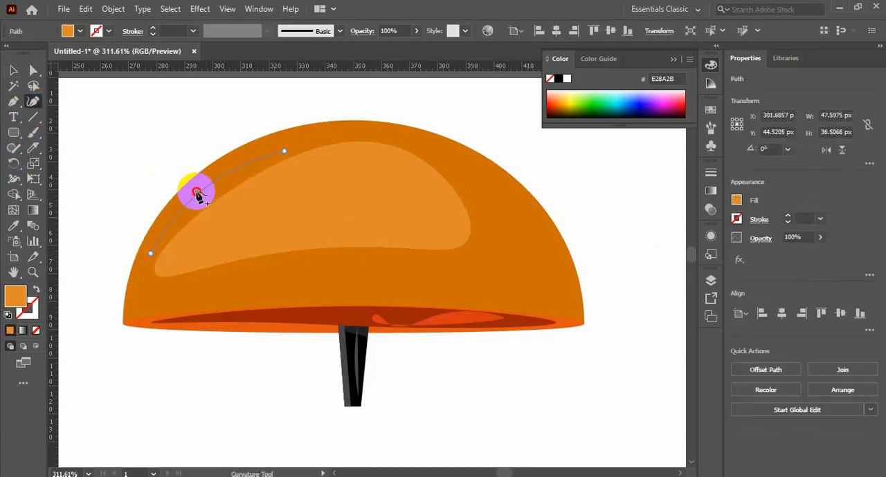
{"action": "left_click_drag", "start_coordinate": [198, 202], "coordinate": [237, 220]}
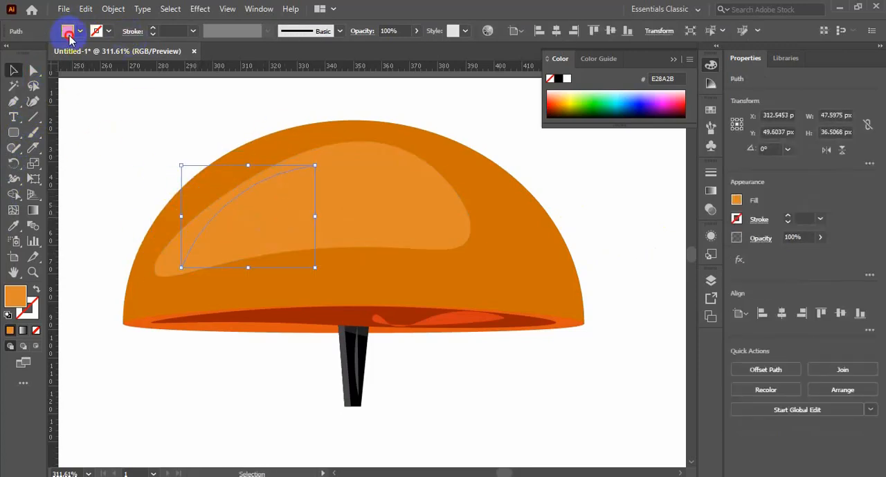
Step: Fill the new curved path on the highlight with #FFCF9F
{"action": "double_click", "coordinate": [18, 299]}
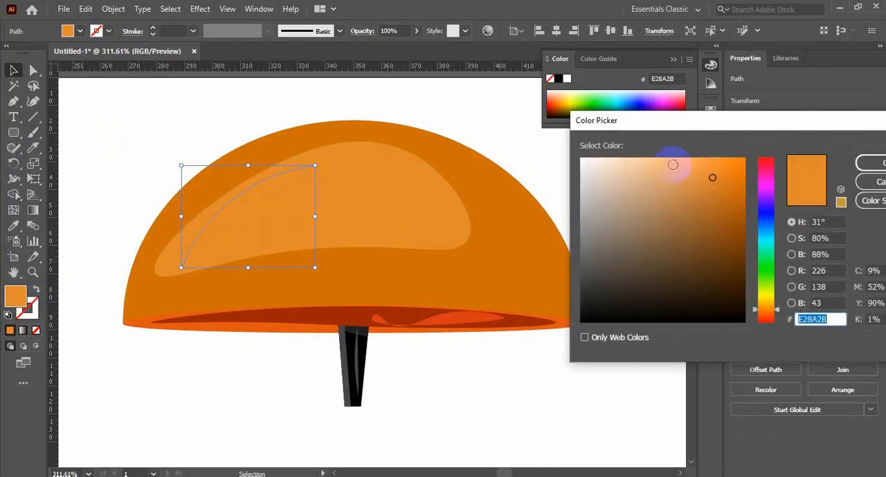
{"action": "left_click", "coordinate": [638, 159]}
{"action": "key", "text": "Return"}
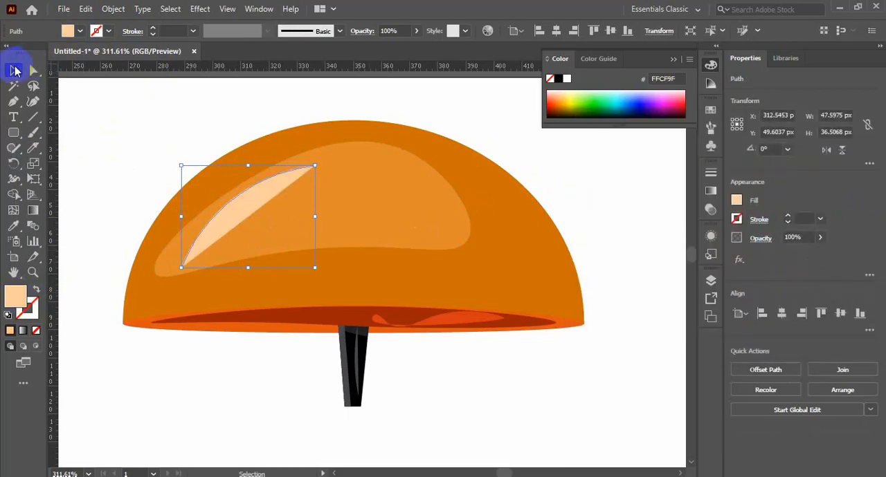
{"action": "left_click", "coordinate": [173, 365]}
Step: Close the pale path with the Curvature tool and bend its inner edge to form a thin crescent
{"action": "left_click", "coordinate": [226, 206]}
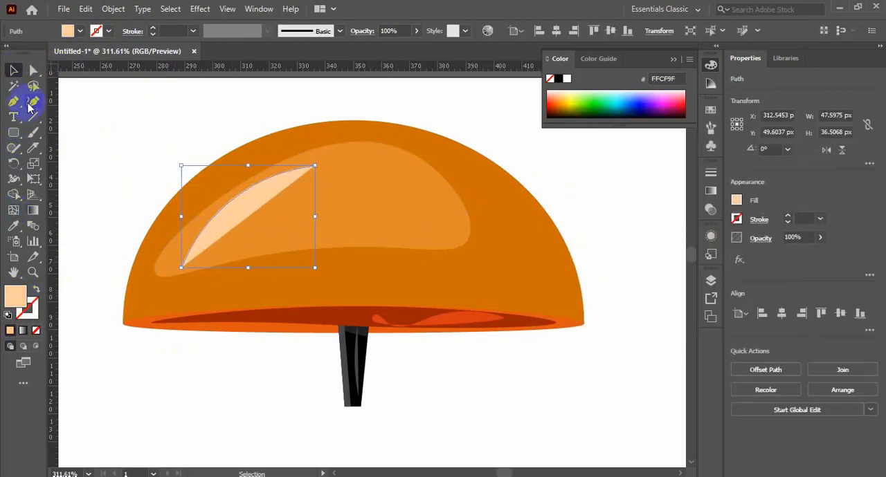
{"action": "left_click", "coordinate": [181, 267]}
{"action": "left_click", "coordinate": [225, 215]}
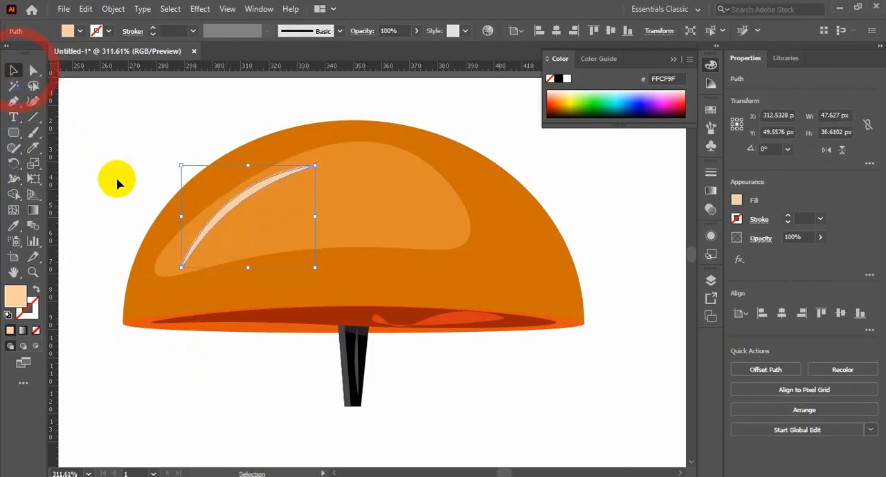
{"action": "left_click", "coordinate": [117, 182]}
Step: Select the dome with its highlights and clapper, and group them into one bell
{"action": "key", "text": "ctrl+minus"}
{"action": "key", "text": "ctrl+minus"}
{"action": "key", "text": "ctrl+minus"}
{"action": "key", "text": "ctrl+minus"}
{"action": "left_click_drag", "start_coordinate": [254, 122], "coordinate": [515, 182]}
{"action": "left_click_drag", "start_coordinate": [466, 197], "coordinate": [332, 225]}
{"action": "left_click_drag", "start_coordinate": [487, 122], "coordinate": [237, 180]}
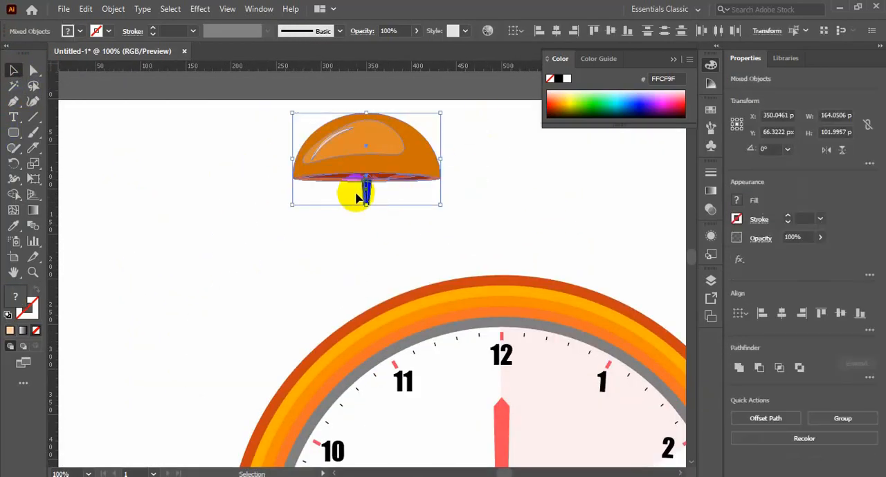
{"action": "key", "text": "ctrl+g"}
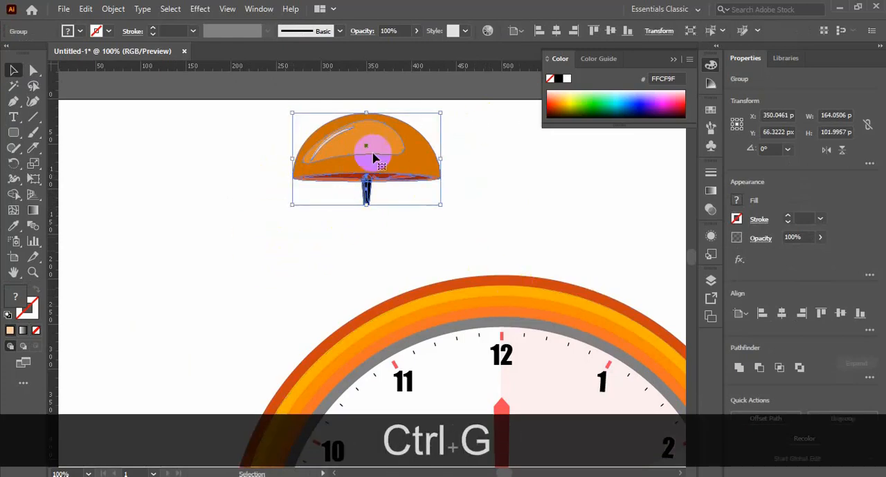
Step: Place the bell on the clock's upper-left rim, tilted 18°, and send it backward
{"action": "left_click_drag", "start_coordinate": [373, 159], "coordinate": [380, 267]}
{"action": "left_click_drag", "start_coordinate": [450, 206], "coordinate": [434, 188]}
{"action": "left_click_drag", "start_coordinate": [389, 251], "coordinate": [406, 256]}
{"action": "left_click", "coordinate": [520, 223]}
{"action": "left_click", "coordinate": [389, 242], "text": "ctrl"}
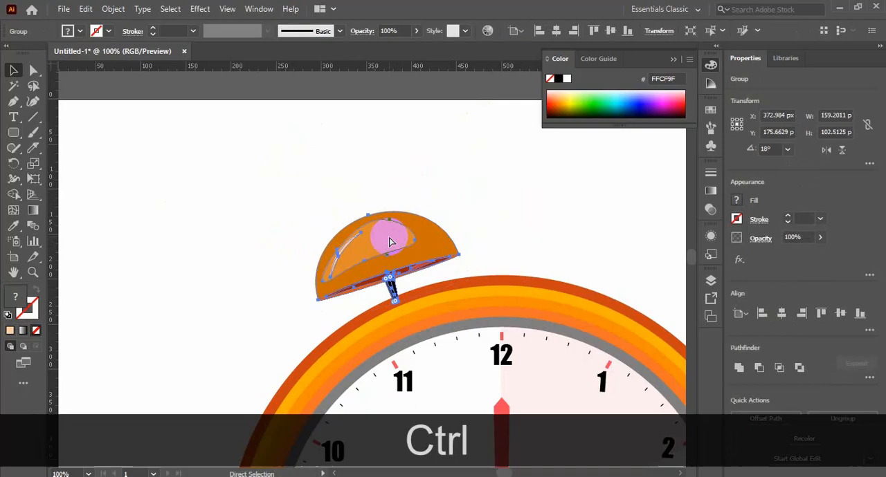
{"action": "left_click", "coordinate": [556, 215]}
Step: Show the guides crossing at the clock's centre
{"action": "key", "text": "ctrl+minus"}
{"action": "key", "text": "ctrl+minus"}
{"action": "left_click_drag", "start_coordinate": [587, 250], "coordinate": [446, 142]}
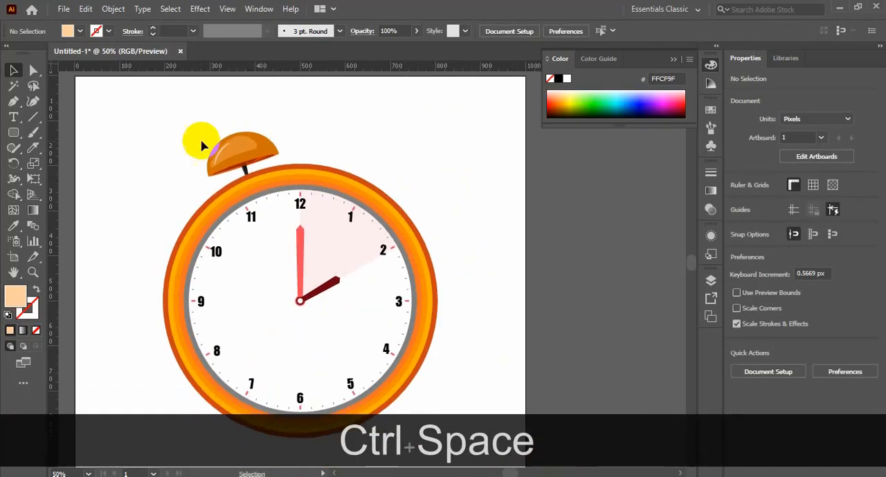
{"action": "right_click", "coordinate": [561, 205]}
{"action": "left_click", "coordinate": [597, 323]}
Step: Reflect a copy of the bell across the clock's vertical centre guide with the Reflect tool
{"action": "left_click", "coordinate": [204, 137]}
{"action": "left_click_drag", "start_coordinate": [13, 163], "coordinate": [41, 181]}
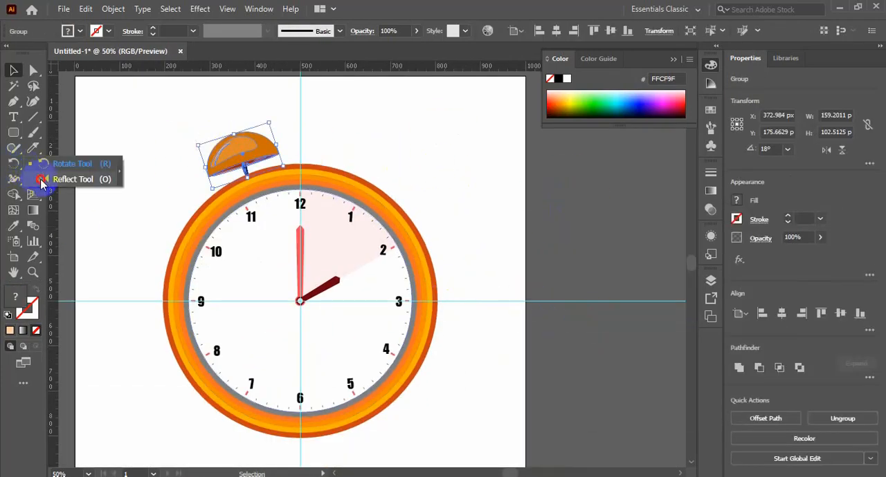
{"action": "left_click", "coordinate": [300, 301]}
{"action": "left_click", "coordinate": [300, 301], "text": "alt"}
{"action": "left_click", "coordinate": [377, 327]}
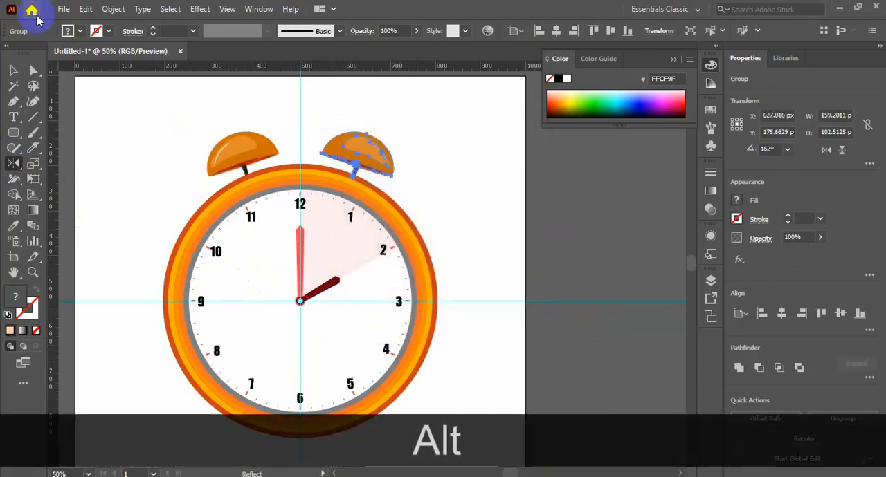
{"action": "left_click", "coordinate": [14, 71]}
{"action": "left_click", "coordinate": [448, 164]}
Step: Copy the black stem from inside the left bell group and paste it upright at the clock's top near the vertical guide
{"action": "scroll", "coordinate": [449, 164], "scroll_direction": "up", "scroll_amount": 1}
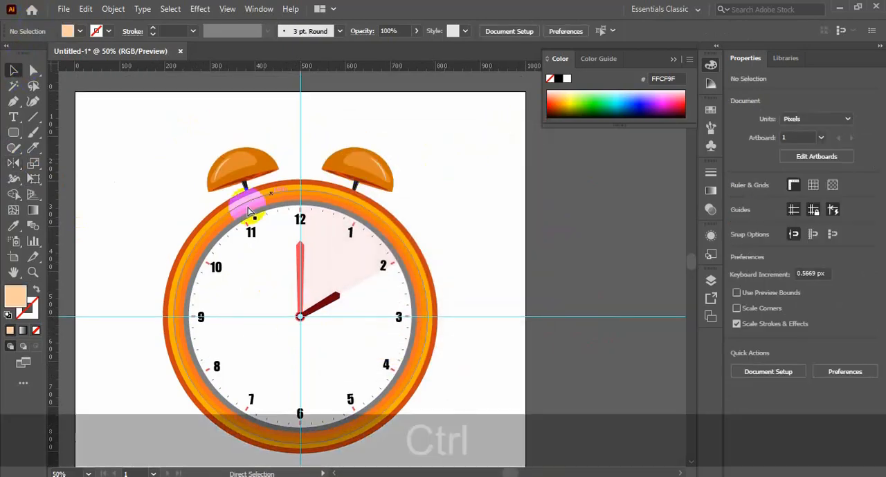
{"action": "left_click_drag", "start_coordinate": [164, 178], "coordinate": [449, 246]}
{"action": "double_click", "coordinate": [237, 215]}
{"action": "left_click", "coordinate": [237, 216]}
{"action": "key", "text": "ctrl+c"}
{"action": "left_click", "coordinate": [316, 131]}
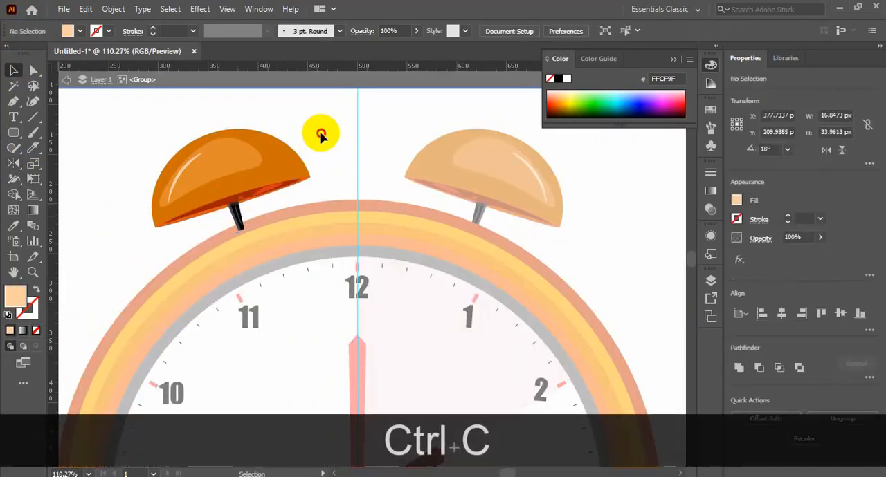
{"action": "double_click", "coordinate": [599, 204]}
{"action": "key", "text": "ctrl+v"}
{"action": "left_click_drag", "start_coordinate": [365, 260], "coordinate": [355, 187]}
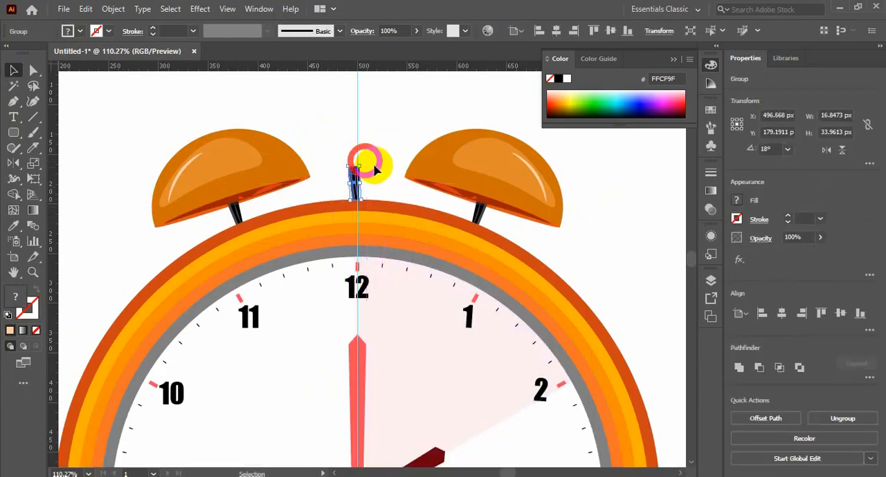
{"action": "left_click", "coordinate": [374, 169]}
Step: Draw a fully rounded rectangle about 26 by 7 px across the top of the centre stem
{"action": "key", "text": "ctrl+space"}
{"action": "left_click_drag", "start_coordinate": [316, 133], "coordinate": [407, 194]}
{"action": "left_click", "coordinate": [13, 132]}
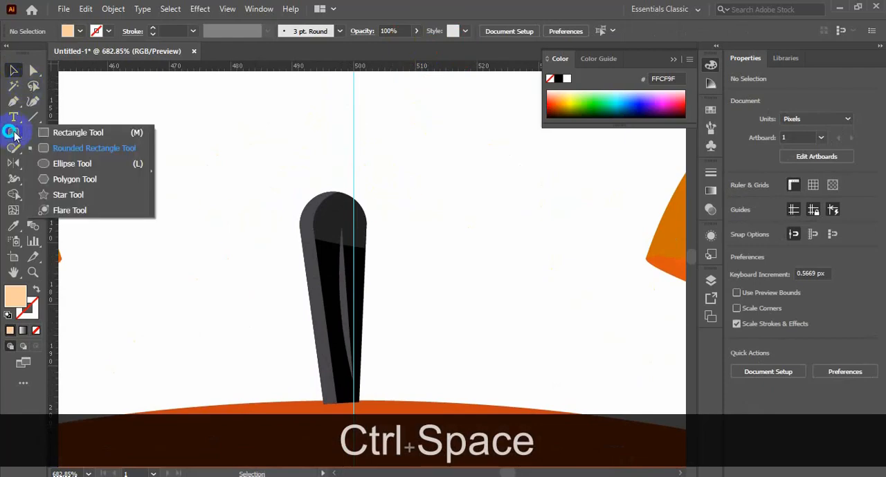
{"action": "left_click", "coordinate": [94, 148]}
{"action": "left_click_drag", "start_coordinate": [271, 178], "coordinate": [435, 219]}
{"action": "left_click", "coordinate": [13, 70]}
{"action": "left_click_drag", "start_coordinate": [399, 197], "coordinate": [385, 197]}
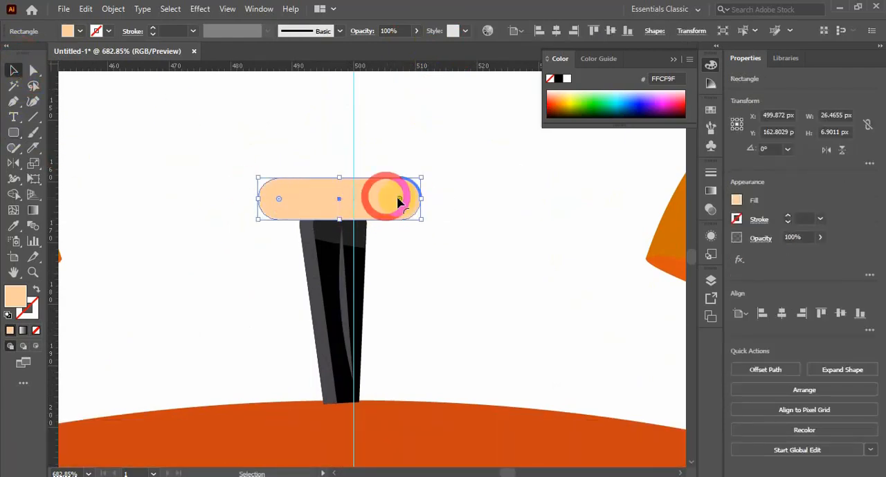
Step: Centre the rounded bar horizontally on the artboard and shift the black stem onto the vertical guide beneath it
{"action": "left_click", "coordinate": [560, 31]}
{"action": "left_click", "coordinate": [342, 297]}
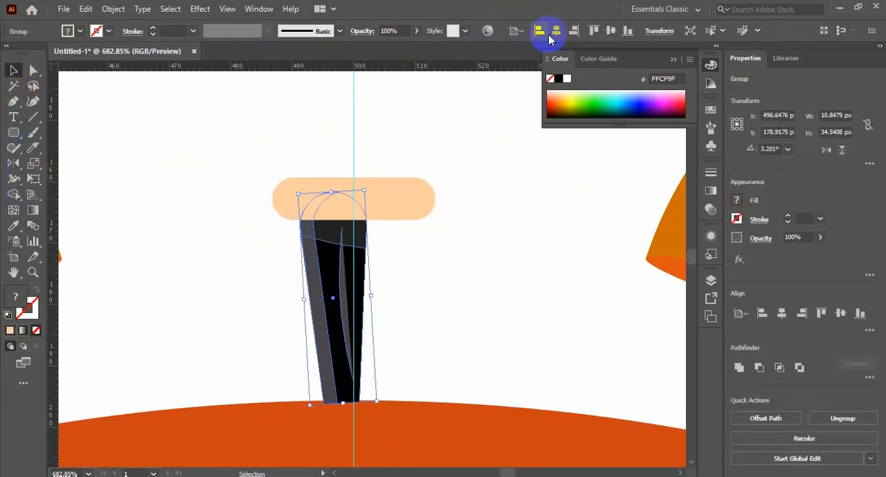
{"action": "left_click", "coordinate": [557, 30]}
{"action": "left_click_drag", "start_coordinate": [365, 358], "coordinate": [352, 357]}
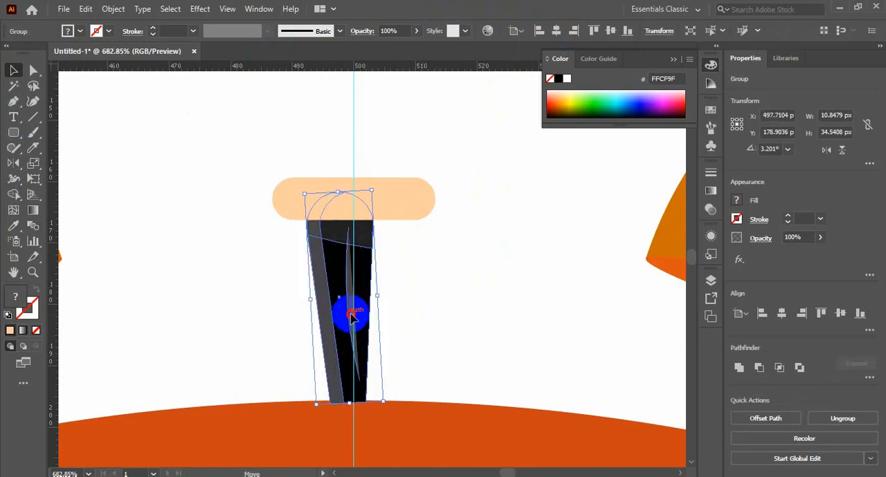
{"action": "left_click_drag", "start_coordinate": [350, 313], "coordinate": [356, 313]}
Step: Fill the rounded bar with #000101 and enlarge it to about 37.6 by 11.3 px
{"action": "left_click", "coordinate": [402, 204]}
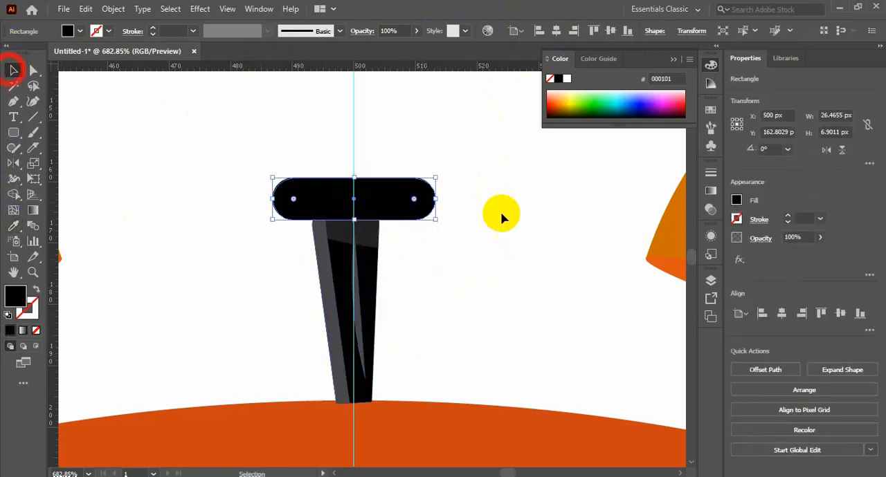
{"action": "left_click", "coordinate": [419, 207]}
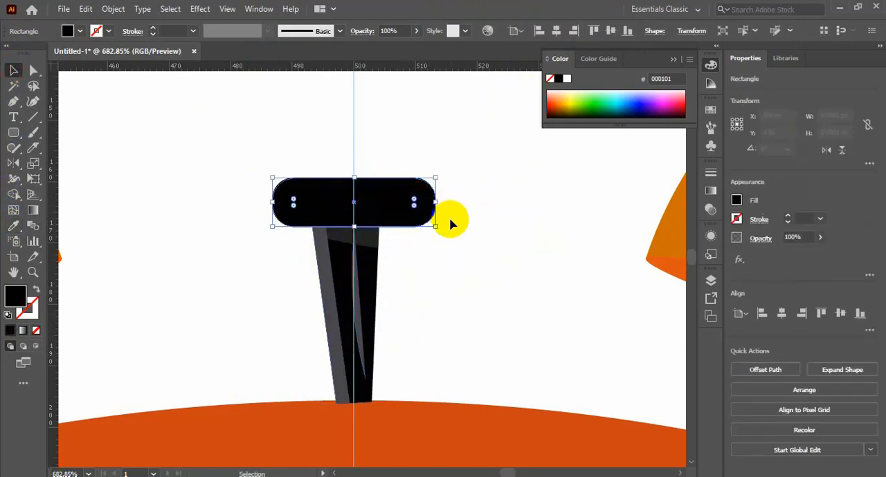
{"action": "mouse_move", "coordinate": [436, 227]}
{"action": "left_mouse_down"}
{"action": "mouse_move", "coordinate": [457, 227]}
{"action": "mouse_move", "coordinate": [470, 245]}
{"action": "mouse_move", "coordinate": [446, 226]}
{"action": "left_mouse_up"}
{"action": "left_click", "coordinate": [478, 256]}
{"action": "left_click", "coordinate": [418, 220]}
{"action": "left_click", "coordinate": [486, 287]}
Step: Enlarge the centre stem to about 12.8 by 40.7 px, shift it slightly left and send it behind the black bar
{"action": "left_click", "coordinate": [367, 375]}
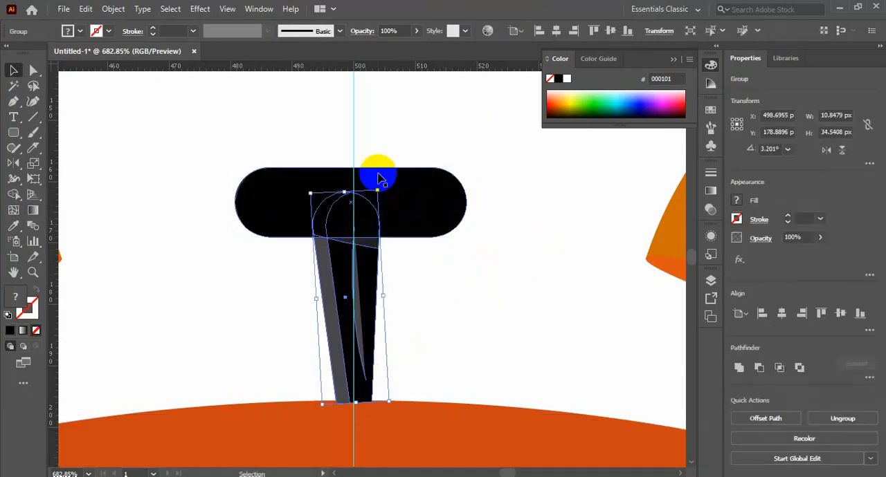
{"action": "left_click_drag", "start_coordinate": [383, 168], "coordinate": [385, 129]}
{"action": "key", "text": "ctrl+z"}
{"action": "left_click", "coordinate": [472, 312]}
{"action": "left_click_drag", "start_coordinate": [362, 349], "coordinate": [350, 352]}
{"action": "key", "text": "ctrl+["}
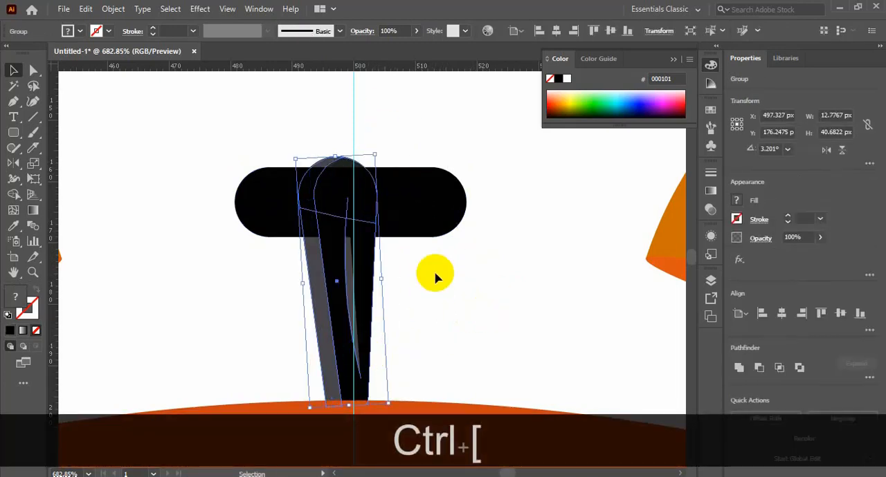
Step: Raise the black bar to the stem's top and align the bar and stem on their horizontal centres
{"action": "left_click_drag", "start_coordinate": [413, 215], "coordinate": [405, 198]}
{"action": "left_click_drag", "start_coordinate": [494, 221], "coordinate": [204, 209]}
{"action": "left_click", "coordinate": [571, 30]}
{"action": "left_click", "coordinate": [520, 254]}
Step: Duplicate the black bar, fill the copy with #48454B and offset it slightly below the original
{"action": "left_click_drag", "start_coordinate": [428, 193], "coordinate": [425, 189]}
{"action": "left_click", "coordinate": [314, 251]}
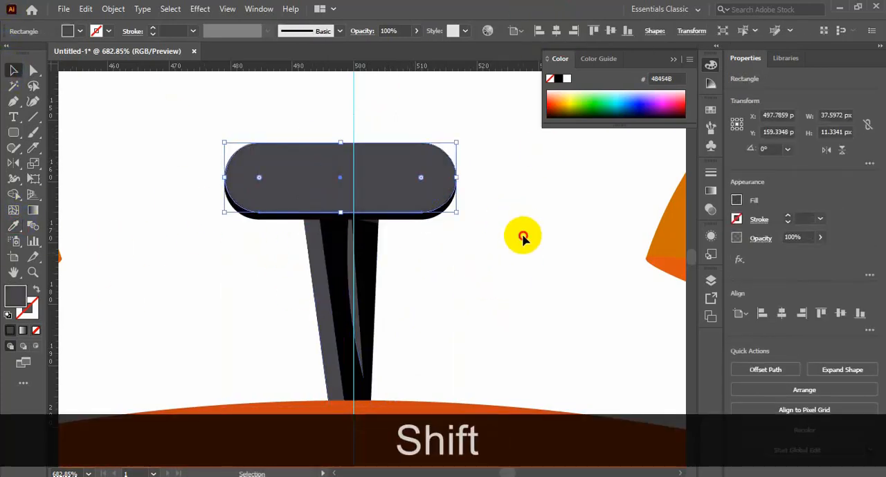
{"action": "left_click", "coordinate": [522, 237]}
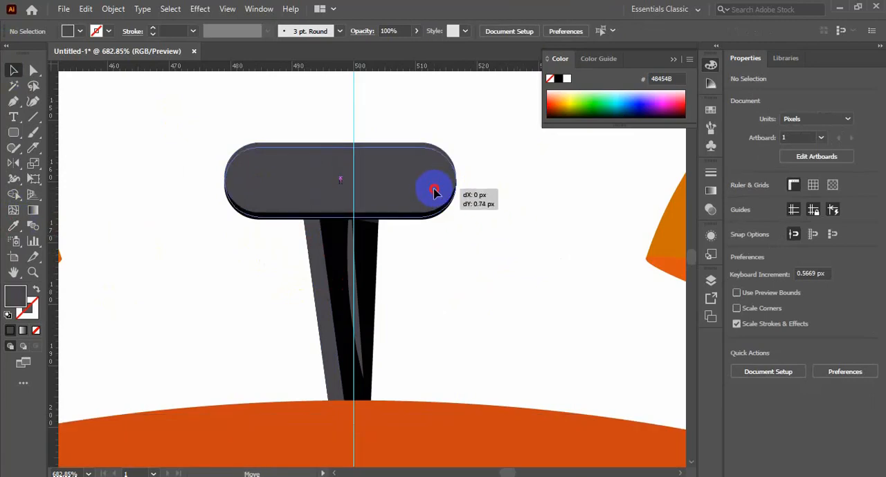
{"action": "left_click_drag", "start_coordinate": [434, 189], "coordinate": [434, 195]}
{"action": "left_click", "coordinate": [510, 224]}
Step: Copy the black bar, then cut the two overlapping bars with the Shape Builder tool to leave a thin upper rim
{"action": "left_click", "coordinate": [427, 150]}
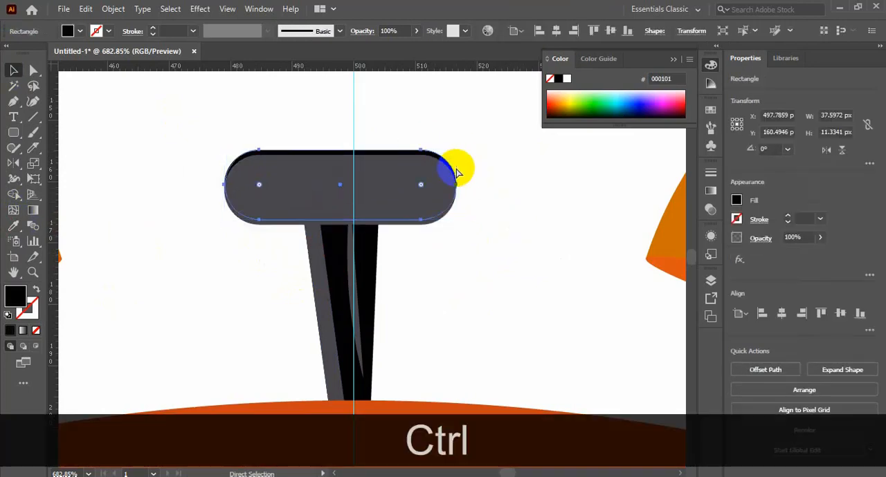
{"action": "key", "text": "ctrl+c"}
{"action": "left_click_drag", "start_coordinate": [496, 164], "coordinate": [425, 227]}
{"action": "left_click_drag", "start_coordinate": [151, 122], "coordinate": [253, 210]}
{"action": "left_click", "coordinate": [14, 195]}
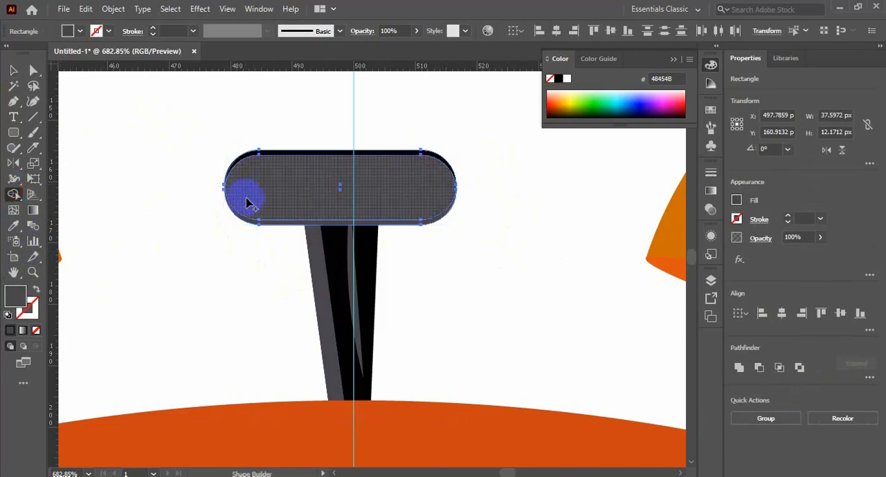
{"action": "left_click", "coordinate": [247, 202], "text": "alt"}
{"action": "left_click", "coordinate": [159, 245]}
Step: Paste the black bar in place, send it behind the rim and fill the rim with #48454B
{"action": "key", "text": "ctrl+f"}
{"action": "key", "text": "ctrl+bracketleft"}
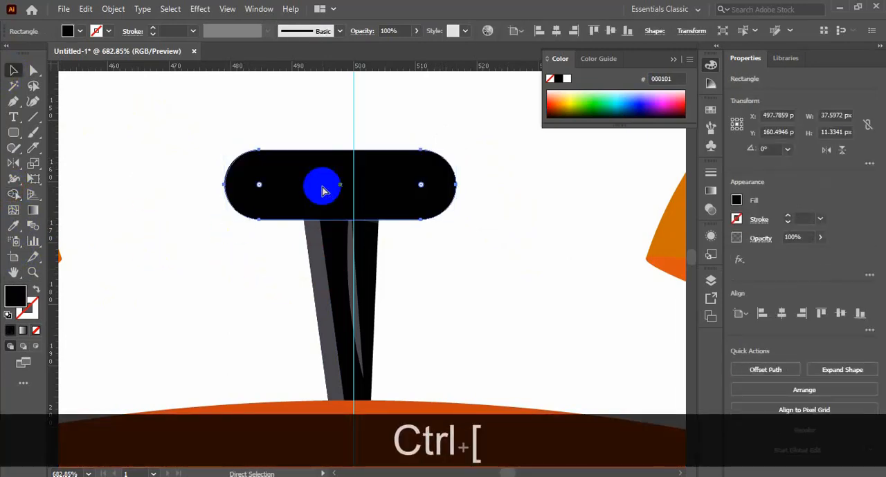
{"action": "left_click", "coordinate": [14, 225]}
{"action": "left_click", "coordinate": [322, 246], "text": "shift"}
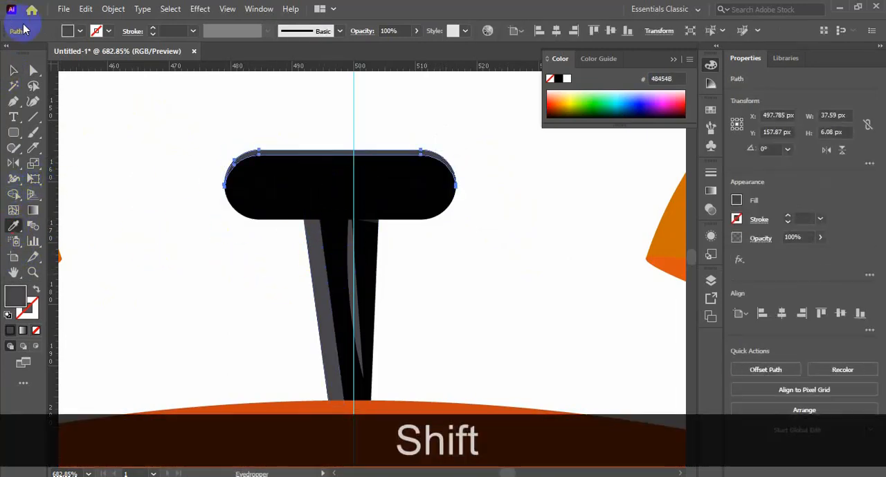
Step: Group the bar, rim and stem into a single top knob
{"action": "left_click", "coordinate": [533, 205]}
{"action": "left_click_drag", "start_coordinate": [480, 138], "coordinate": [245, 369]}
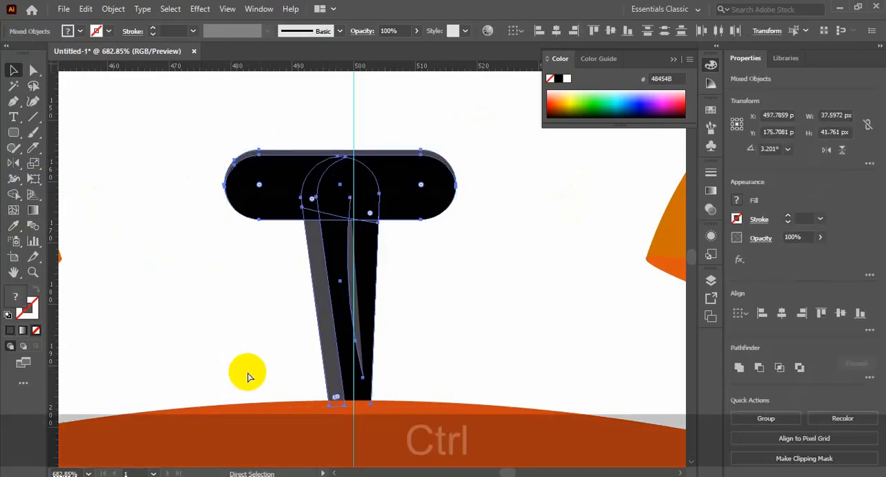
{"action": "key", "text": "ctrl+g"}
{"action": "left_click", "coordinate": [535, 292]}
{"action": "key", "text": "ctrl+minus"}
{"action": "key", "text": "ctrl+0"}
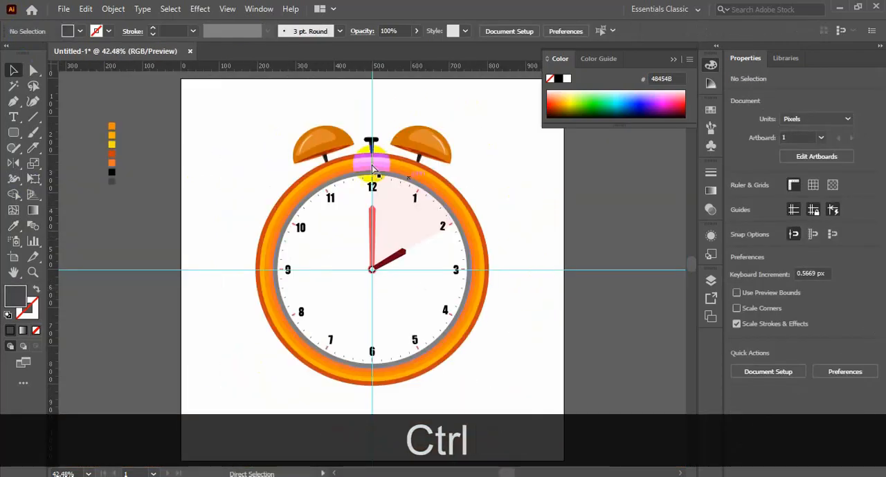
Step: Draw a thin curved #48454B highlight along the knob's black bar with the Curvature tool
{"action": "key", "text": "ctrl+space"}
{"action": "left_click_drag", "start_coordinate": [404, 154], "coordinate": [446, 150]}
{"action": "left_click", "coordinate": [32, 118]}
{"action": "left_click", "coordinate": [32, 101]}
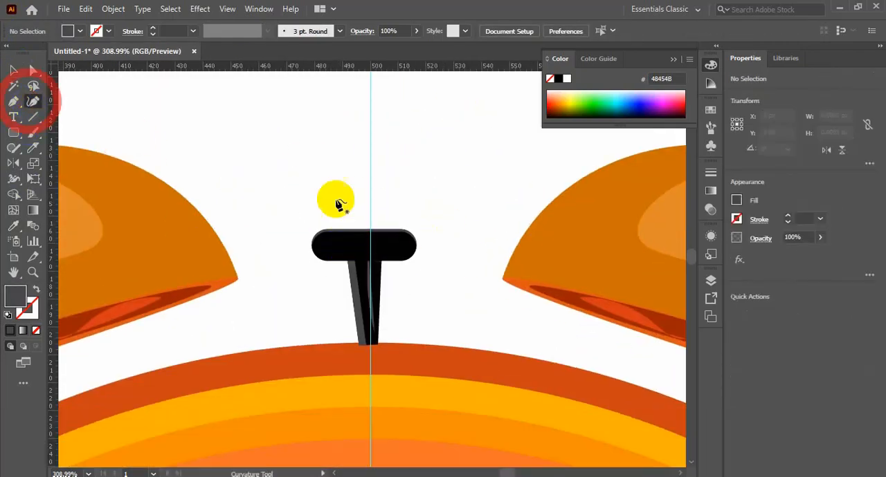
{"action": "left_click", "coordinate": [320, 243]}
{"action": "left_click", "coordinate": [368, 243]}
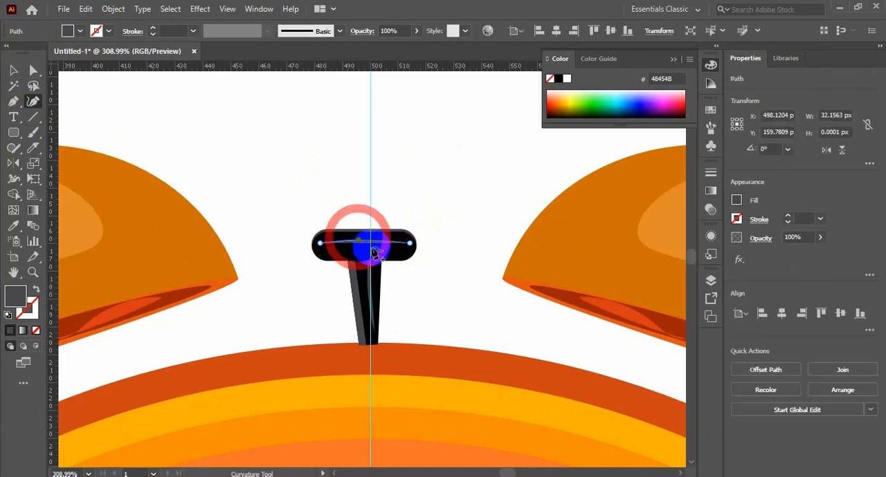
{"action": "left_click", "coordinate": [296, 300]}
Step: Group all the top knob parts with the new highlight and send the group backward
{"action": "scroll", "coordinate": [439, 282], "scroll_direction": "down", "scroll_amount": 4}
{"action": "left_click_drag", "start_coordinate": [442, 141], "coordinate": [326, 228]}
{"action": "left_click_drag", "start_coordinate": [417, 283], "coordinate": [443, 297]}
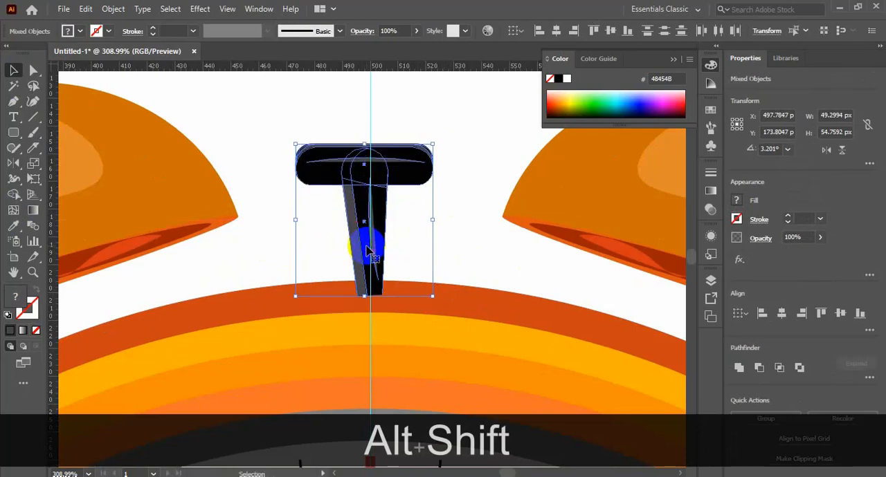
{"action": "key", "text": "ctrl+g"}
{"action": "key", "text": "ctrl+bracketleft"}
{"action": "key", "text": "ctrl+KP_0"}
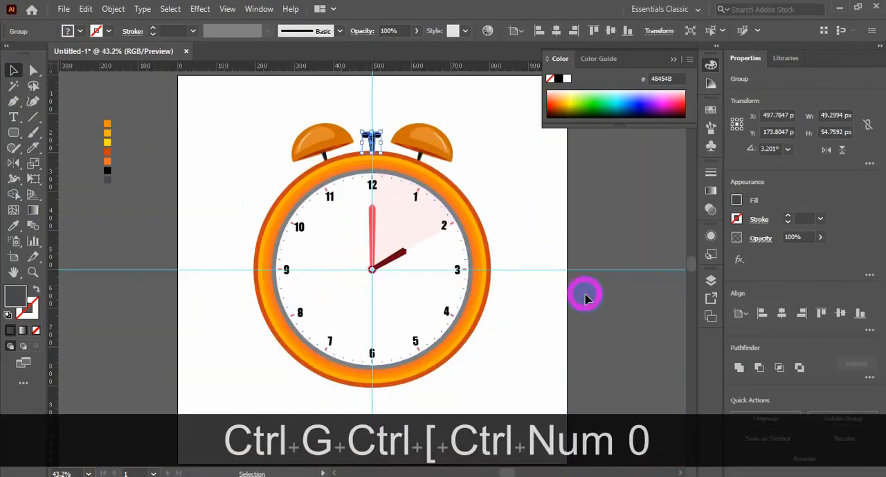
Step: Hide the guides crossing the clock
{"action": "right_click", "coordinate": [584, 296]}
{"action": "left_click", "coordinate": [579, 316]}
{"action": "scroll", "coordinate": [460, 374], "scroll_direction": "down", "scroll_amount": 1}
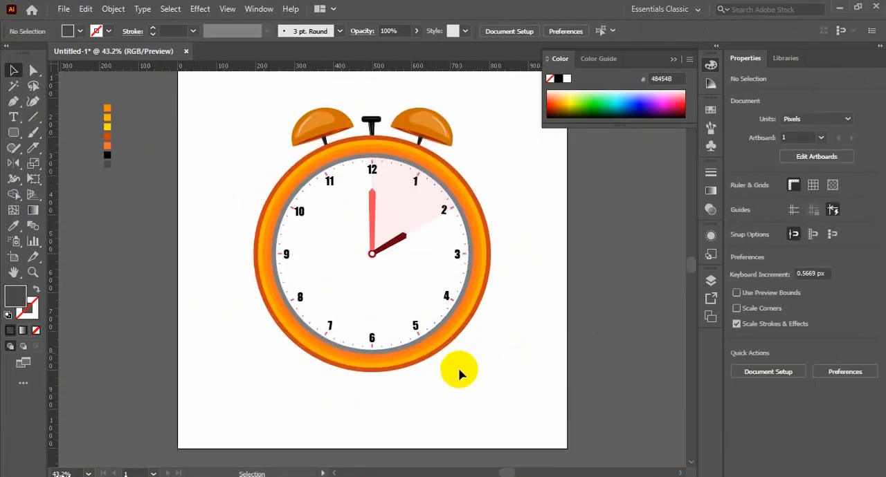
Step: Draw a #48454B rectangle about 35 × 121 px over the ring's lower left as a leg and rotate it to about 339.34°
{"action": "left_click", "coordinate": [520, 366], "text": "ctrl"}
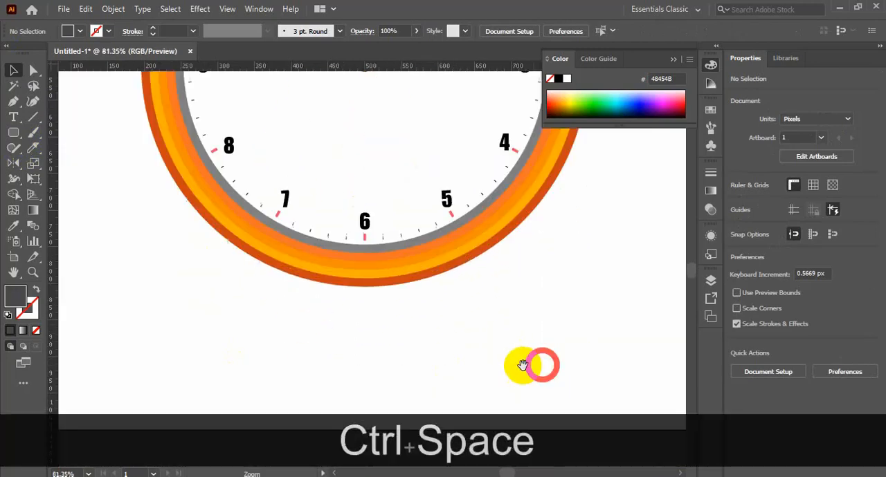
{"action": "left_click", "coordinate": [14, 134]}
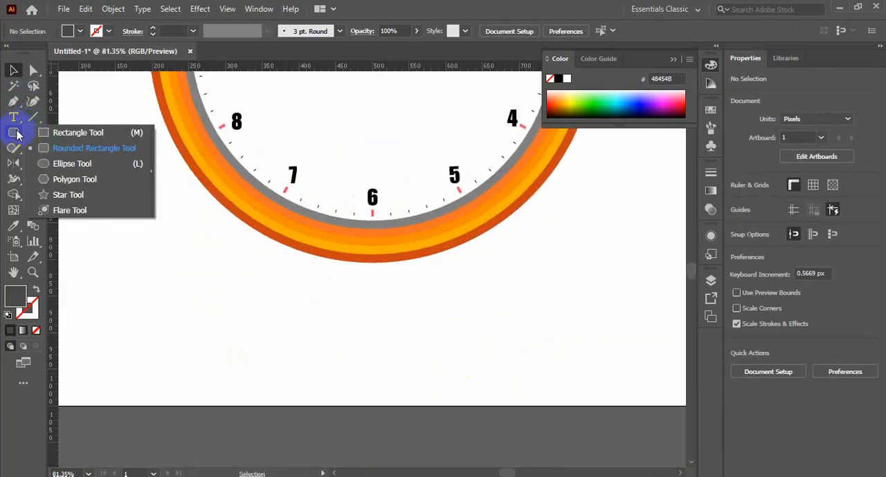
{"action": "left_click", "coordinate": [66, 132]}
{"action": "mouse_move", "coordinate": [166, 275]}
{"action": "left_mouse_down"}
{"action": "mouse_move", "coordinate": [198, 351]}
{"action": "mouse_move", "coordinate": [190, 362]}
{"action": "mouse_move", "coordinate": [247, 267]}
{"action": "mouse_move", "coordinate": [290, 247]}
{"action": "mouse_move", "coordinate": [283, 228]}
{"action": "left_mouse_up"}
{"action": "left_click", "coordinate": [13, 70]}
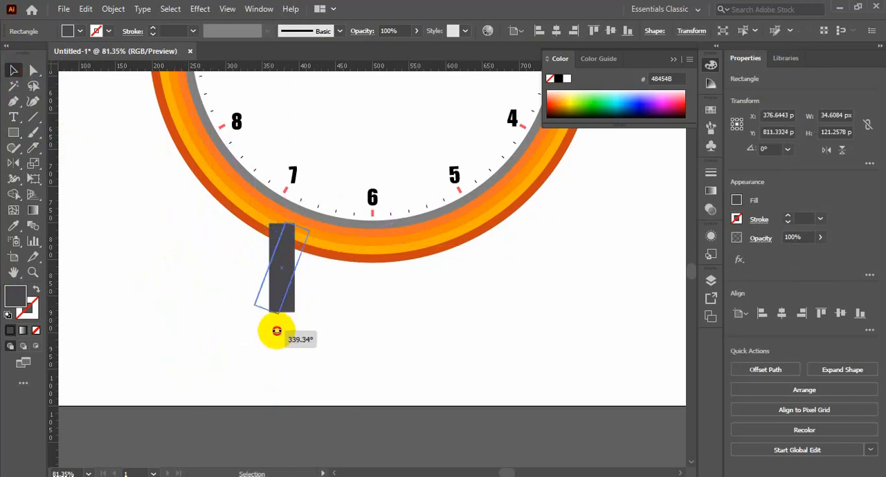
{"action": "left_click", "coordinate": [352, 318]}
{"action": "left_click_drag", "start_coordinate": [277, 331], "coordinate": [274, 304]}
{"action": "left_click", "coordinate": [285, 283]}
{"action": "left_click", "coordinate": [356, 350]}
{"action": "left_click_drag", "start_coordinate": [276, 278], "coordinate": [277, 285]}
{"action": "left_click", "coordinate": [336, 314]}
Step: Round the two lower corners of the tilted leg into a semicircular end
{"action": "left_click", "coordinate": [279, 269]}
{"action": "left_click", "coordinate": [30, 70]}
{"action": "left_click_drag", "start_coordinate": [222, 276], "coordinate": [335, 341]}
{"action": "left_click_drag", "start_coordinate": [271, 298], "coordinate": [323, 279]}
{"action": "left_click", "coordinate": [344, 308]}
{"action": "left_click", "coordinate": [322, 339], "text": "ctrl"}
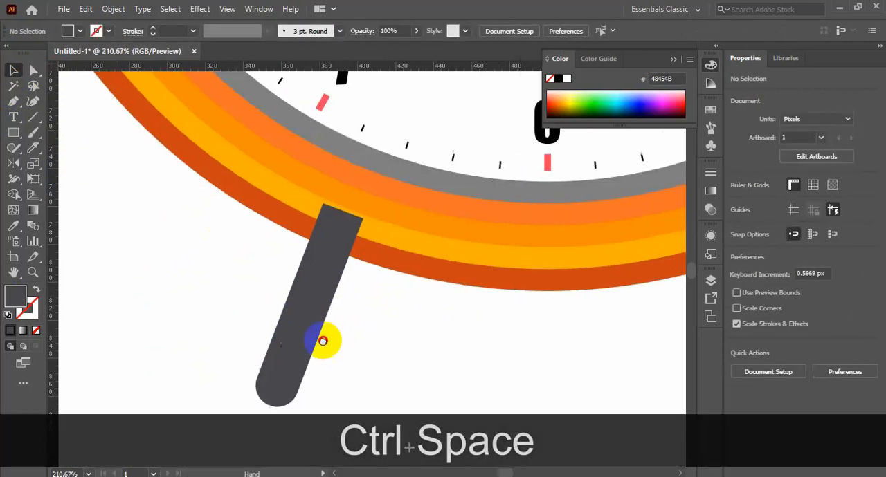
Step: Widen the leg's upper end by moving its two top corner points outward so the leg tapers downward
{"action": "left_click", "coordinate": [347, 220]}
{"action": "key", "text": "Right"}
{"action": "key", "text": "Right"}
{"action": "key", "text": "Right"}
{"action": "key", "text": "Right"}
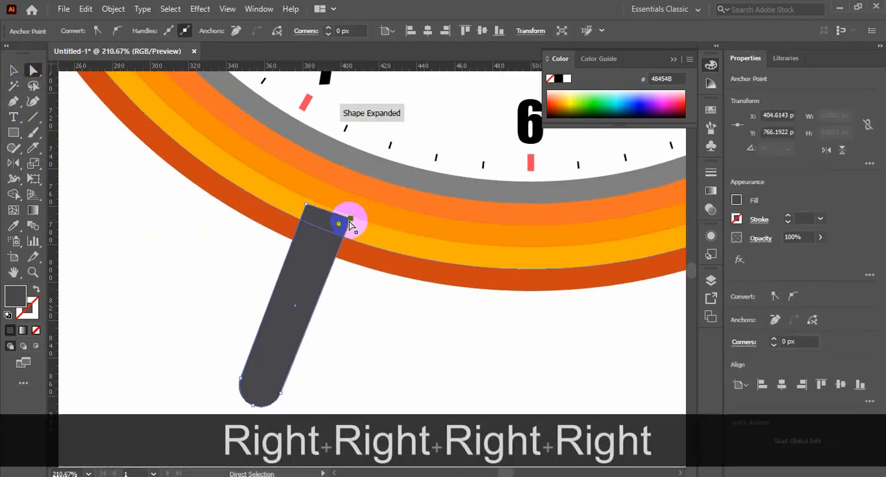
{"action": "key", "text": "Left"}
{"action": "key", "text": "Left"}
{"action": "key", "text": "Left"}
{"action": "key", "text": "Left"}
{"action": "left_click", "coordinate": [401, 324]}
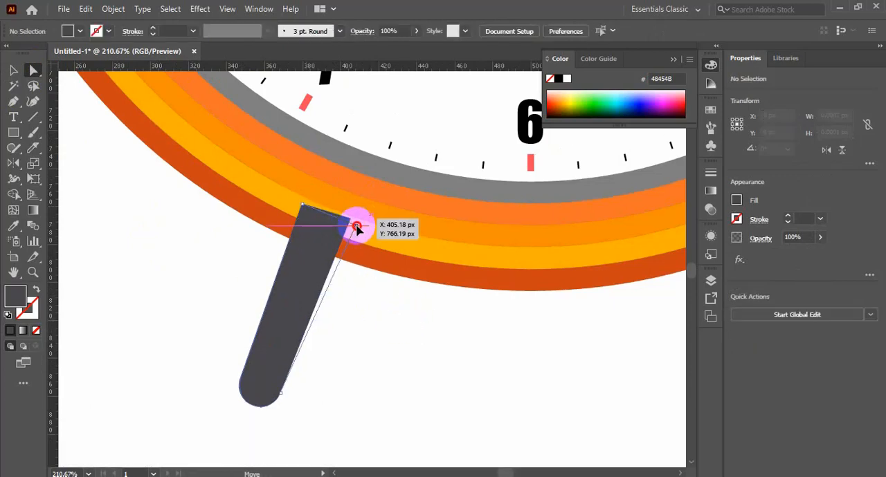
{"action": "left_click_drag", "start_coordinate": [356, 226], "coordinate": [355, 227]}
{"action": "left_click", "coordinate": [305, 207]}
{"action": "left_click_drag", "start_coordinate": [302, 206], "coordinate": [298, 204]}
{"action": "left_click", "coordinate": [385, 333]}
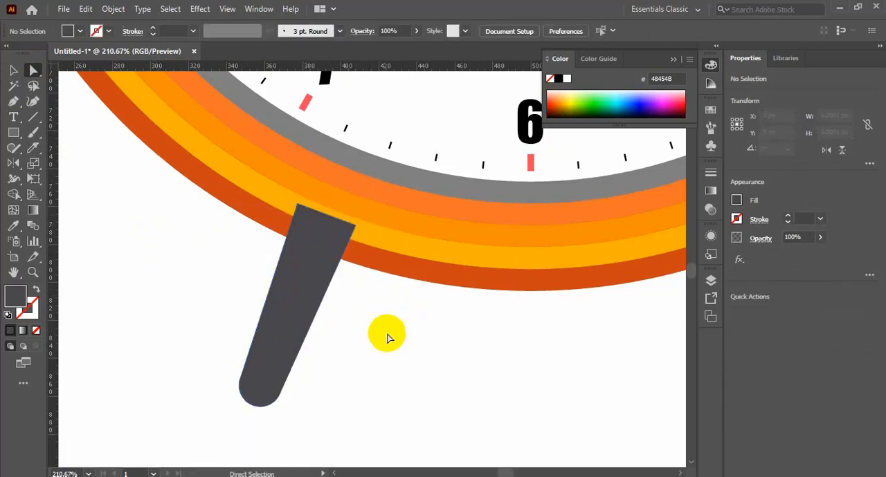
Step: Send the tapered leg to the back, behind the clock's orange rings
{"action": "left_click", "coordinate": [15, 67]}
{"action": "left_click", "coordinate": [288, 319]}
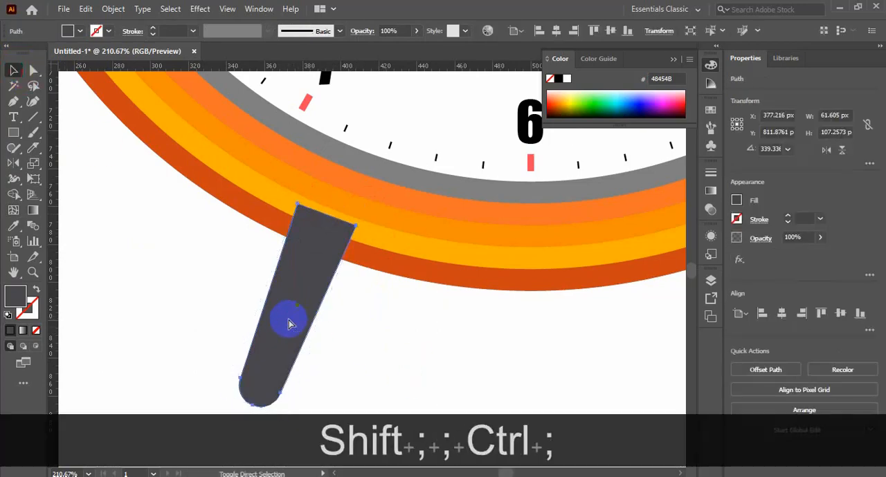
{"action": "key", "text": "ctrl+shift+bracketleft"}
{"action": "left_click", "coordinate": [418, 360]}
{"action": "scroll", "coordinate": [417, 353], "scroll_direction": "down", "scroll_amount": 3}
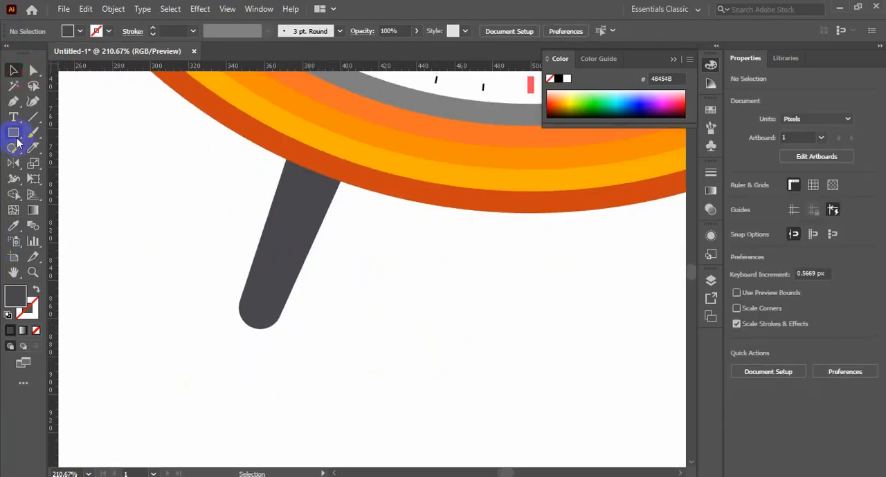
Step: Draw a #48454B circle about 28 px wide over the leg's lower end as a foot
{"action": "left_click_drag", "start_coordinate": [13, 132], "coordinate": [40, 170]}
{"action": "left_click_drag", "start_coordinate": [251, 320], "coordinate": [279, 353]}
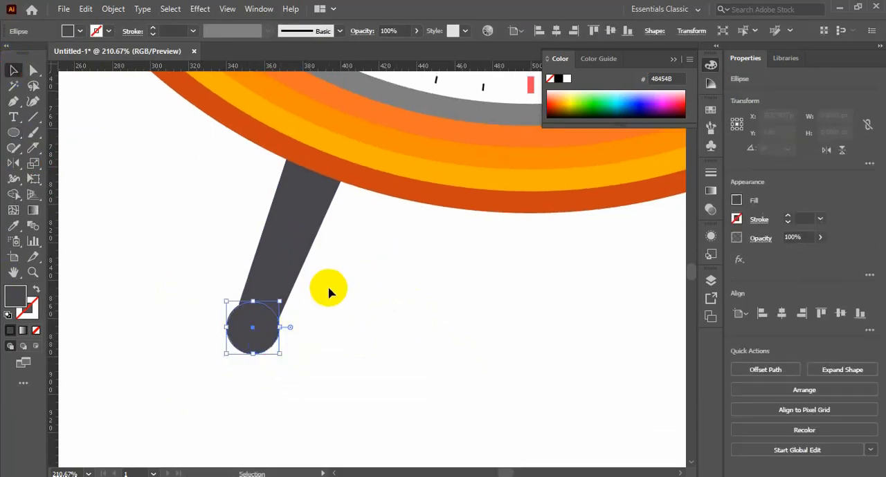
{"action": "left_click", "coordinate": [327, 293]}
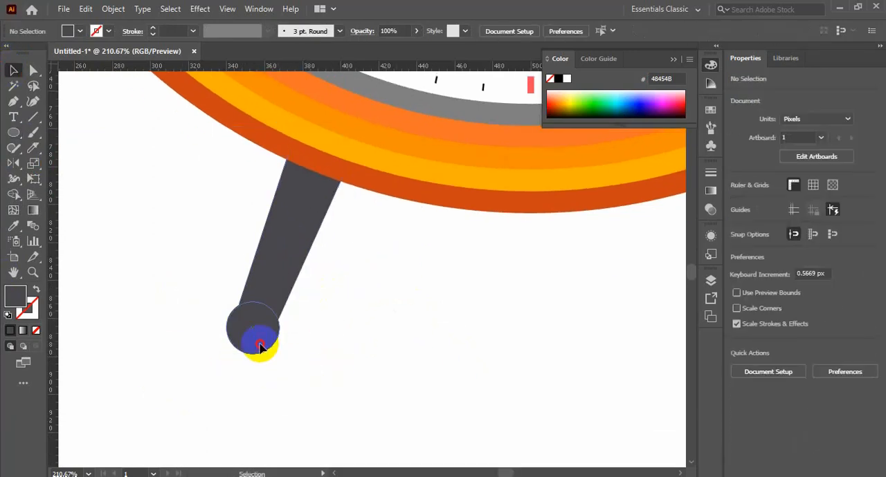
{"action": "left_click", "coordinate": [262, 342]}
Step: Unite the leg and its round foot into a single shape
{"action": "left_click_drag", "start_coordinate": [348, 293], "coordinate": [111, 394]}
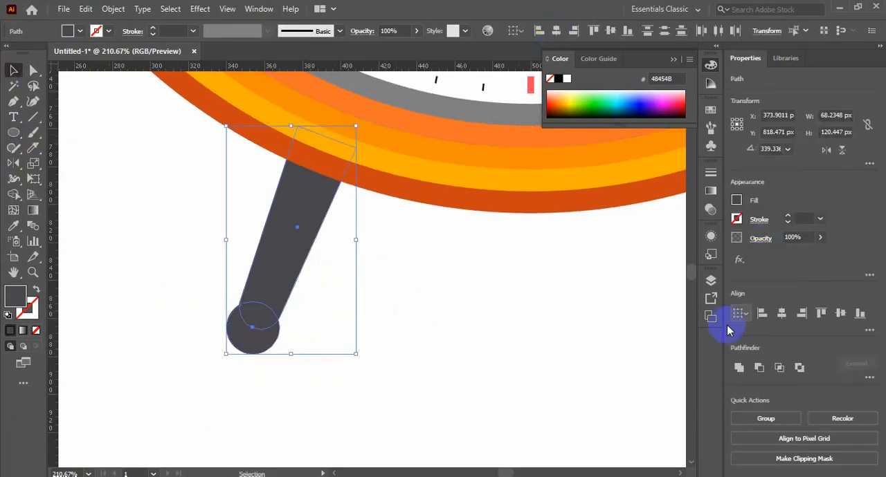
{"action": "left_click", "coordinate": [739, 367]}
{"action": "left_click", "coordinate": [415, 410]}
{"action": "scroll", "coordinate": [283, 290], "scroll_direction": "up", "scroll_amount": 1}
{"action": "left_click", "coordinate": [386, 328]}
{"action": "left_click", "coordinate": [297, 285]}
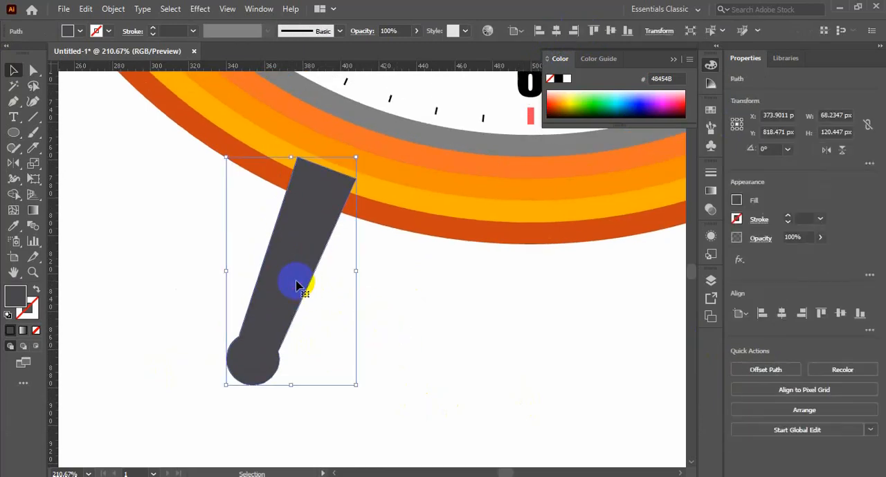
{"action": "left_click", "coordinate": [408, 291]}
Step: Draw a closed curved shape about 44 × 80 px along the middle of the leg with the Curvature tool
{"action": "left_click", "coordinate": [32, 101]}
{"action": "left_click", "coordinate": [248, 346]}
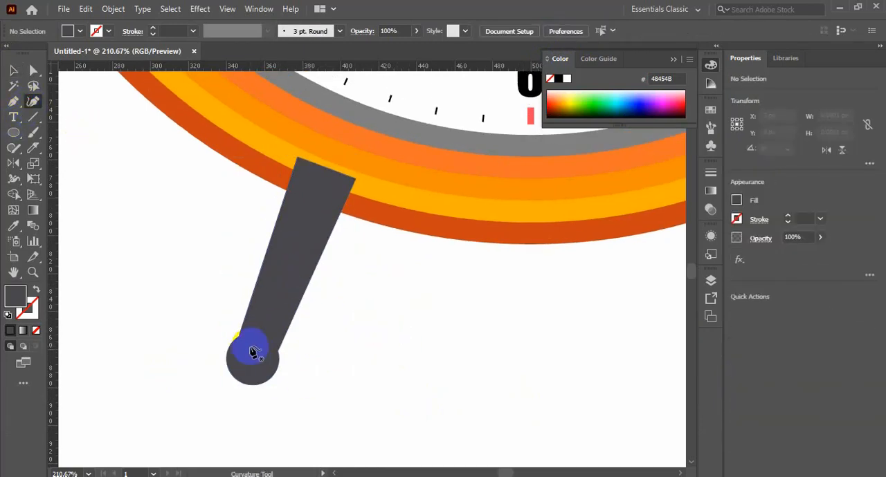
{"action": "left_click", "coordinate": [301, 198]}
{"action": "key", "text": "ctrl+z"}
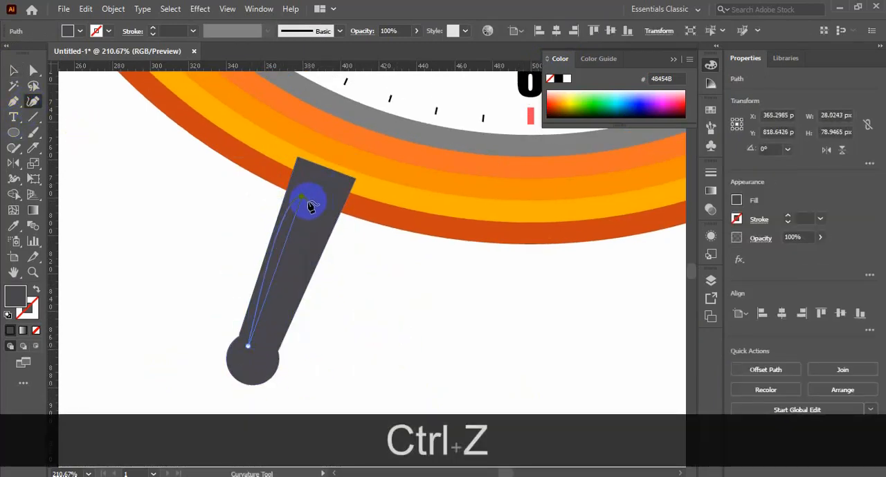
{"action": "left_click", "coordinate": [310, 201]}
{"action": "left_click", "coordinate": [248, 346]}
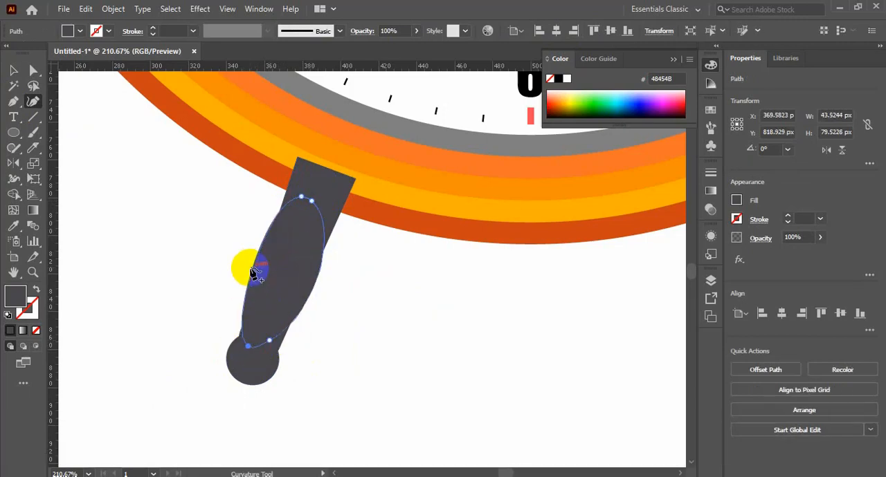
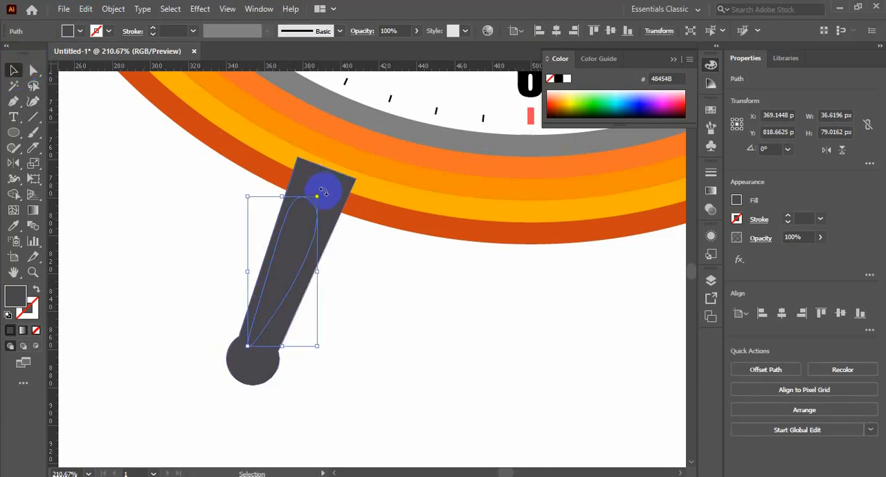
Step: Rotate the curved inner shape 180° and fill the leg with the outer ring's dark orange #CD4514
{"action": "left_click_drag", "start_coordinate": [323, 192], "coordinate": [244, 320]}
{"action": "left_click", "coordinate": [14, 227]}
{"action": "left_click_drag", "start_coordinate": [313, 149], "coordinate": [262, 160]}
{"action": "left_click", "coordinate": [310, 301]}
{"action": "left_click", "coordinate": [15, 227]}
{"action": "left_click", "coordinate": [238, 119]}
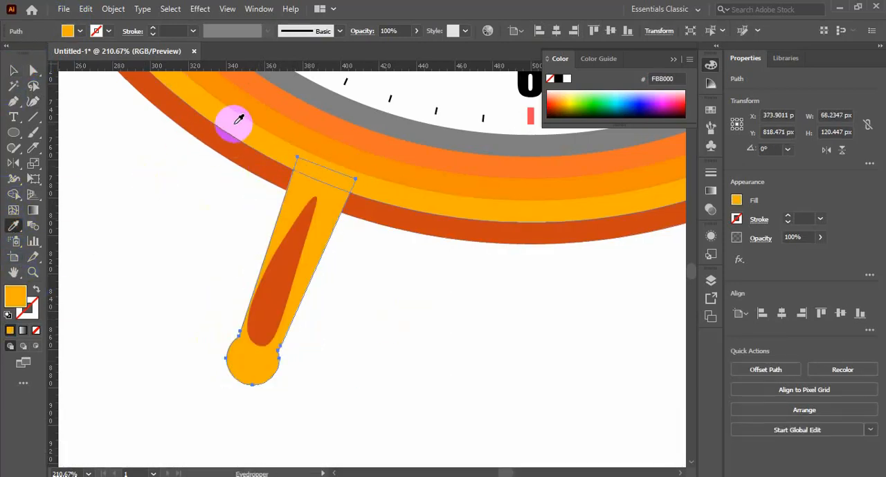
{"action": "left_click", "coordinate": [246, 150]}
Step: Fill the curved shape inside the leg with the orange #F48E00 sampled from the clock's ring
{"action": "left_click", "coordinate": [15, 71]}
{"action": "left_click", "coordinate": [257, 298]}
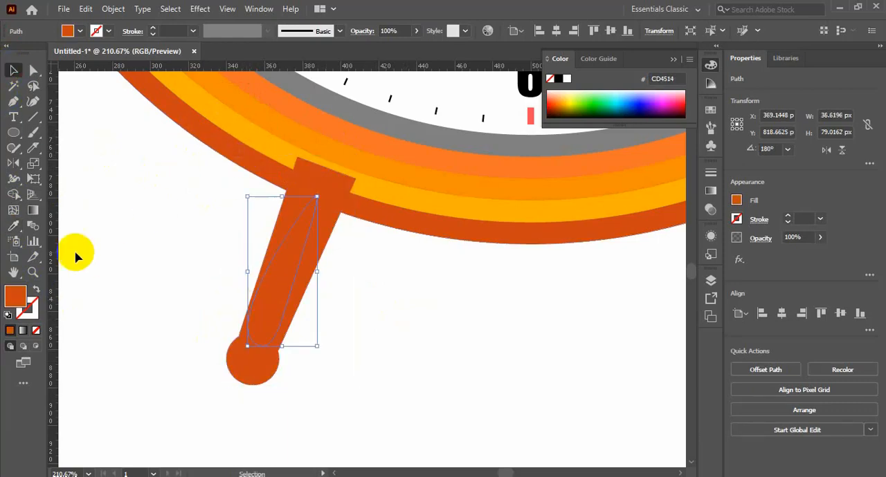
{"action": "left_click", "coordinate": [302, 136]}
{"action": "left_click", "coordinate": [12, 74]}
{"action": "left_click", "coordinate": [365, 327]}
{"action": "left_click_drag", "start_coordinate": [370, 283], "coordinate": [150, 416]}
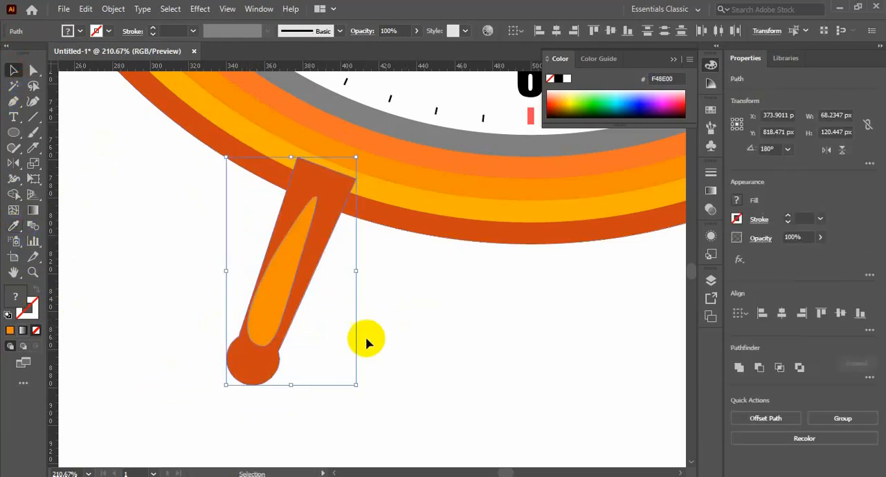
{"action": "left_click", "coordinate": [367, 339]}
Step: Turn the leg's inner highlight to about 358° so its wide end faces the clock and its point faces the foot
{"action": "left_click", "coordinate": [277, 297]}
{"action": "mouse_move", "coordinate": [248, 345]}
{"action": "left_mouse_down"}
{"action": "mouse_move", "coordinate": [260, 351]}
{"action": "mouse_move", "coordinate": [242, 344]}
{"action": "left_mouse_up"}
{"action": "left_click", "coordinate": [384, 363]}
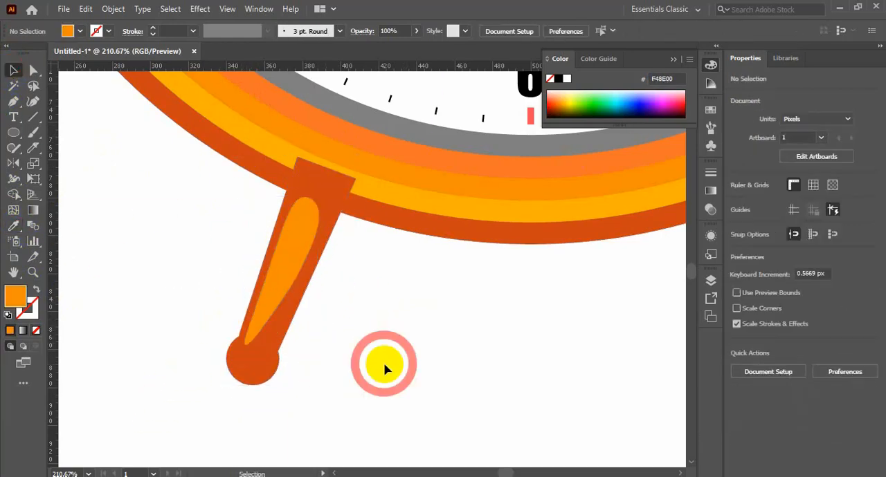
Step: Copy the leg's highlight in place, scale the copy to about 23 × 45 px, and fill it with the ring's #F37326
{"action": "left_click", "coordinate": [286, 241]}
{"action": "key", "text": "ctrl+c"}
{"action": "key", "text": "ctrl+f"}
{"action": "left_click_drag", "start_coordinate": [313, 347], "coordinate": [299, 346]}
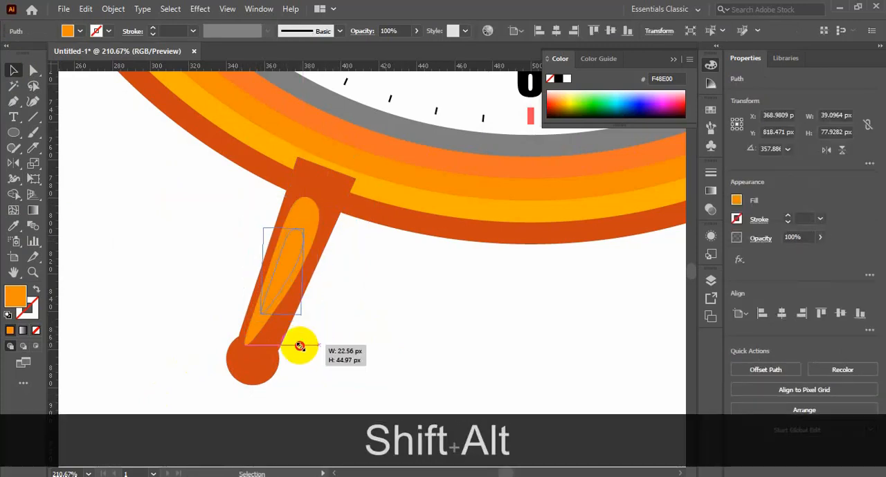
{"action": "left_click", "coordinate": [14, 228]}
{"action": "left_click", "coordinate": [323, 127]}
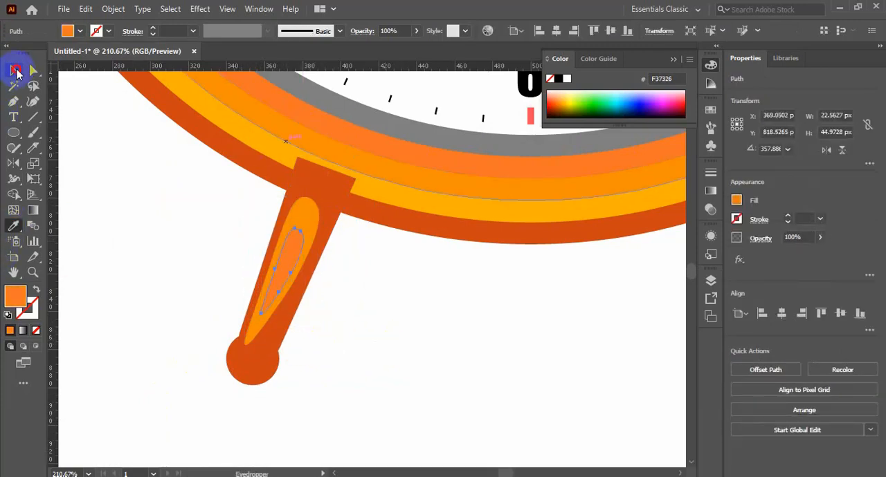
Step: Group the leg with its highlights and send the group behind the clock's rings
{"action": "left_click", "coordinate": [15, 70]}
{"action": "left_click_drag", "start_coordinate": [370, 278], "coordinate": [109, 435]}
{"action": "key", "text": "ctrl+g"}
{"action": "key", "text": "ctrl+bracketleft"}
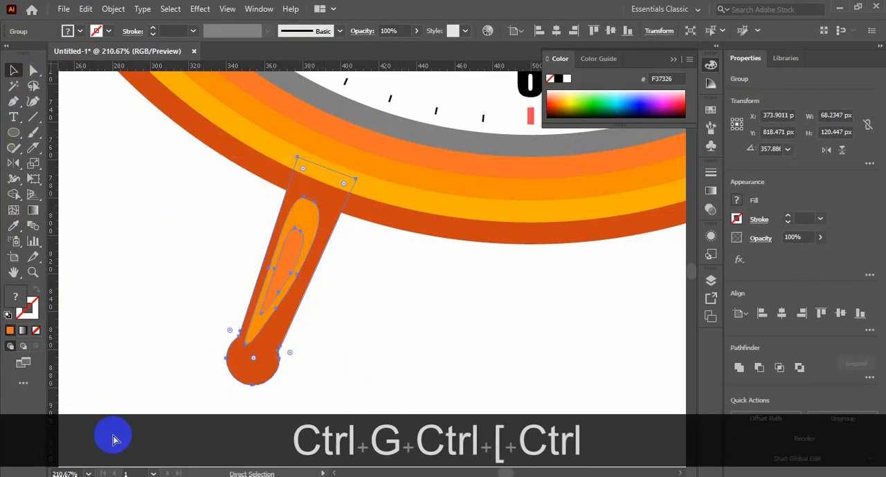
Step: Scale the grouped leg down to about 53 × 94 px at the clock's lower edge
{"action": "key", "text": "ctrl+minus"}
{"action": "key", "text": "ctrl+minus"}
{"action": "key", "text": "ctrl+minus"}
{"action": "key", "text": "ctrl+minus"}
{"action": "key", "text": "ctrl+minus"}
{"action": "left_click", "coordinate": [490, 294]}
{"action": "scroll", "coordinate": [487, 297], "scroll_direction": "up", "scroll_amount": 1}
{"action": "left_click_drag", "start_coordinate": [398, 330], "coordinate": [307, 362]}
{"action": "left_click_drag", "start_coordinate": [390, 343], "coordinate": [293, 361]}
{"action": "left_click", "coordinate": [418, 353]}
Step: Show the guides and reflect a copy of the leg across the clock's vertical centre guide
{"action": "right_click", "coordinate": [216, 257]}
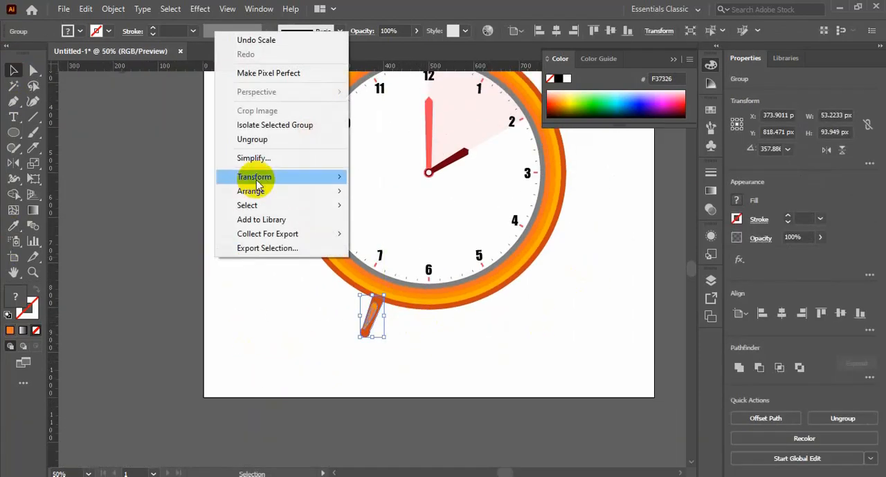
{"action": "left_click", "coordinate": [172, 187]}
{"action": "right_click", "coordinate": [170, 213]}
{"action": "left_click", "coordinate": [239, 292]}
{"action": "left_click_drag", "start_coordinate": [322, 309], "coordinate": [402, 356]}
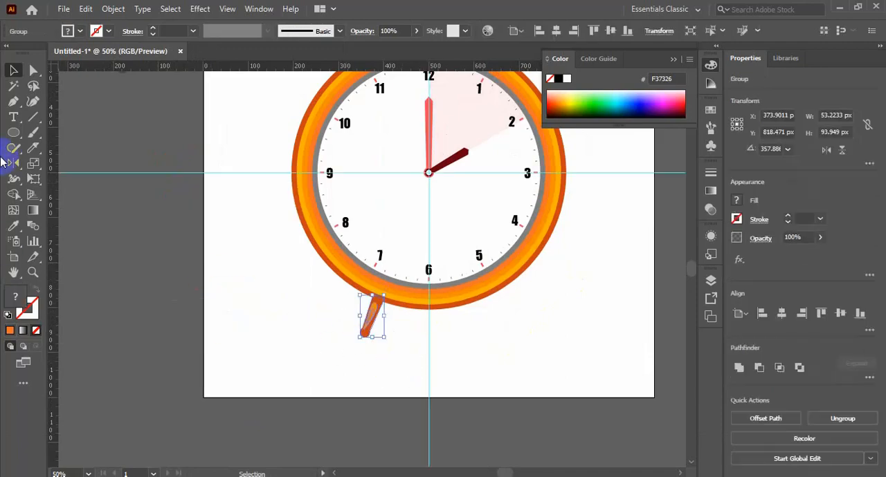
{"action": "left_click", "coordinate": [429, 173], "text": "alt"}
{"action": "left_click", "coordinate": [367, 325]}
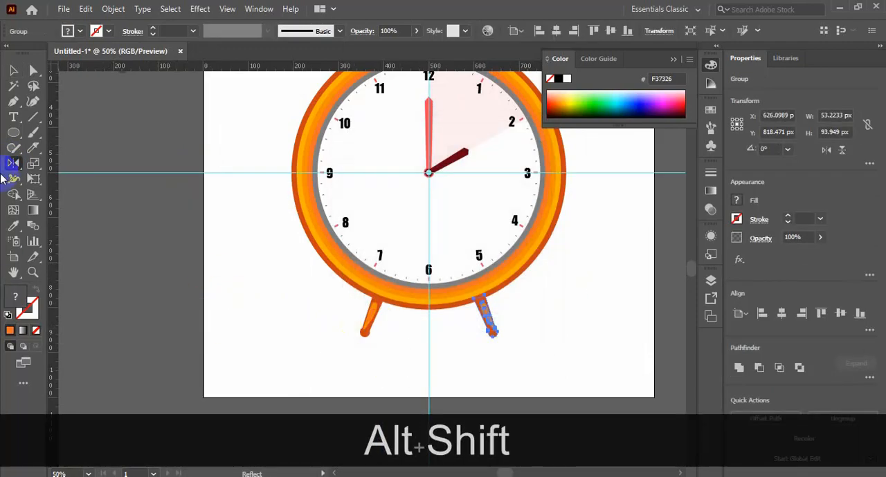
{"action": "left_click", "coordinate": [13, 70]}
{"action": "left_click", "coordinate": [524, 371]}
{"action": "scroll", "coordinate": [527, 373], "scroll_direction": "up", "scroll_amount": 2}
{"action": "scroll", "coordinate": [553, 360], "scroll_direction": "down", "scroll_amount": 2}
{"action": "left_click_drag", "start_coordinate": [568, 283], "coordinate": [251, 369]}
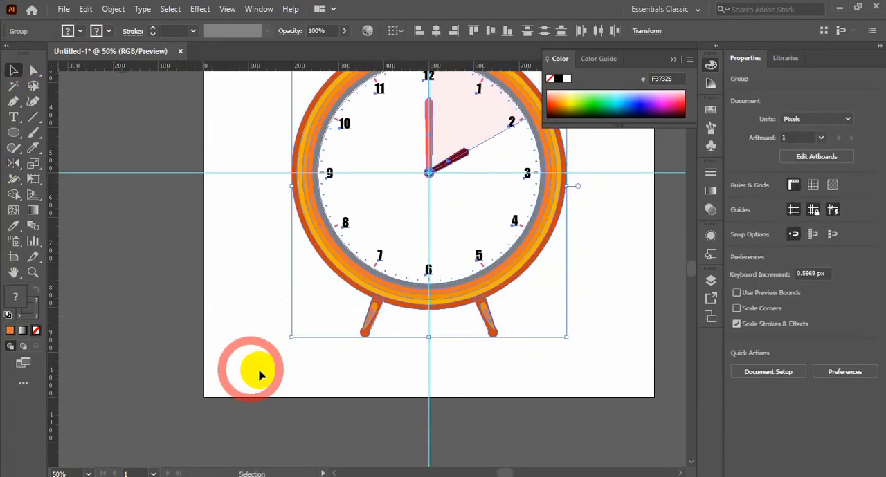
{"action": "left_click", "coordinate": [326, 371]}
{"action": "key", "text": "ctrl+minus"}
{"action": "key", "text": "ctrl+minus"}
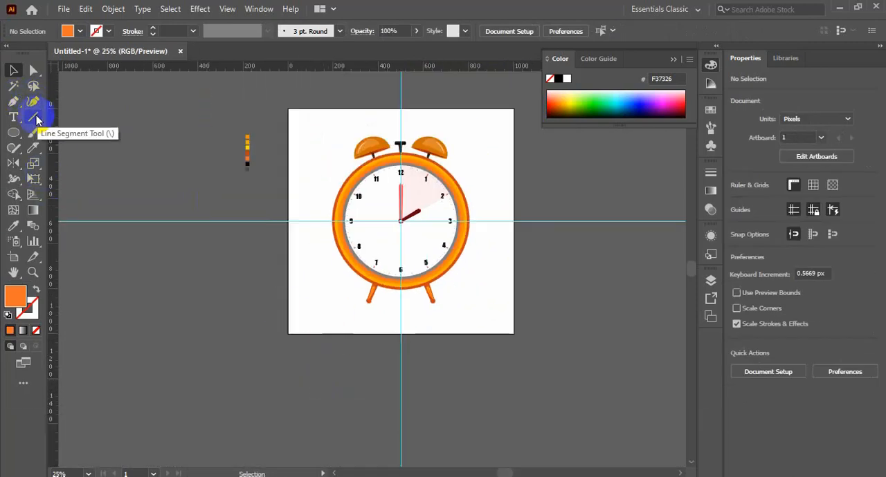
Step: Draw a horizontal line about 141 px long just beneath the clock's left foot
{"action": "left_click", "coordinate": [33, 117]}
{"action": "left_click_drag", "start_coordinate": [393, 357], "coordinate": [581, 379]}
{"action": "left_click_drag", "start_coordinate": [303, 256], "coordinate": [364, 254]}
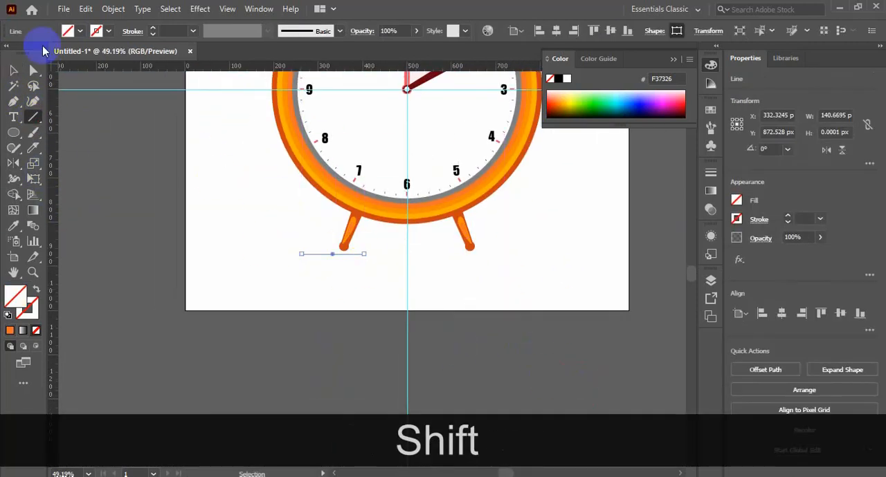
Step: Give the ground line a 17 pt round-ended stroke in the hour hand's dark red
{"action": "left_click", "coordinate": [153, 29]}
{"action": "left_click", "coordinate": [133, 31]}
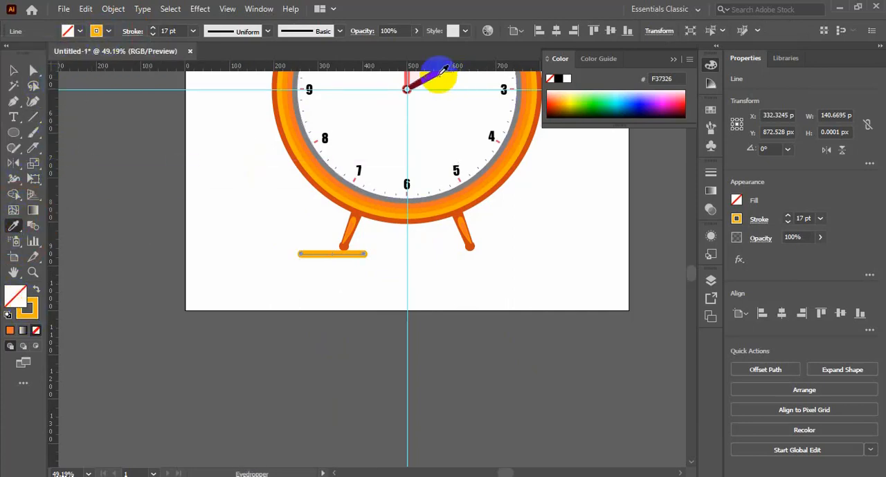
{"action": "left_click", "coordinate": [428, 78], "text": "shift"}
{"action": "left_click", "coordinate": [36, 290]}
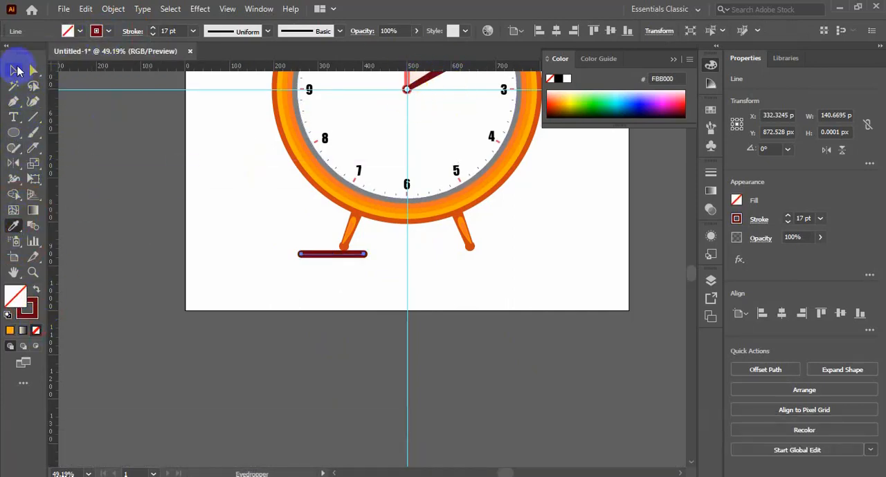
Step: Duplicate the ground line into three dashes spread beneath the clock, with a shorter one in the middle
{"action": "left_click", "coordinate": [17, 70]}
{"action": "left_click_drag", "start_coordinate": [332, 253], "coordinate": [399, 257]}
{"action": "key", "text": "ctrl+d"}
{"action": "left_click", "coordinate": [434, 289]}
{"action": "key", "text": "ctrl+z"}
{"action": "left_click", "coordinate": [427, 304]}
{"action": "left_click_drag", "start_coordinate": [340, 254], "coordinate": [339, 254]}
{"action": "left_click_drag", "start_coordinate": [485, 255], "coordinate": [498, 255]}
{"action": "left_click_drag", "start_coordinate": [413, 255], "coordinate": [429, 256]}
{"action": "left_click", "coordinate": [451, 289]}
Step: Hide the guides
{"action": "scroll", "coordinate": [517, 303], "scroll_direction": "up", "scroll_amount": 3}
{"action": "scroll", "coordinate": [526, 310], "scroll_direction": "up", "scroll_amount": 2}
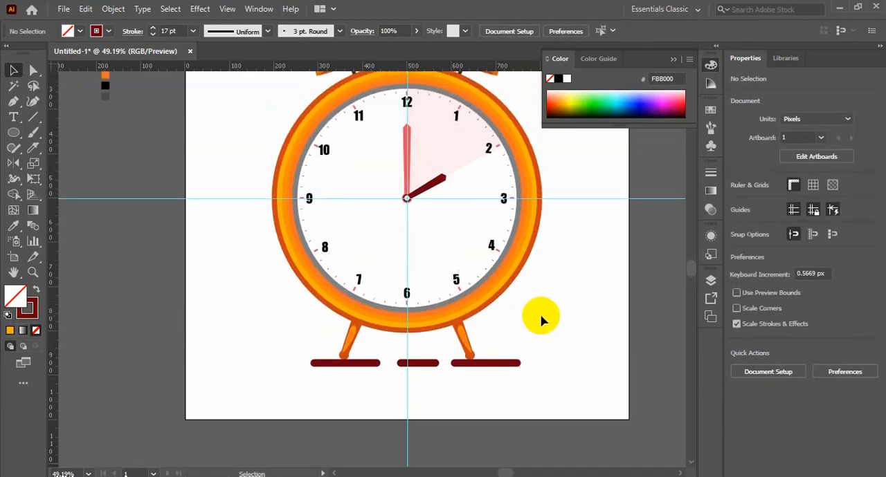
{"action": "key", "text": "ctrl+KP_0"}
{"action": "key", "text": "ctrl"}
{"action": "right_click", "coordinate": [539, 316]}
{"action": "left_click", "coordinate": [584, 212]}
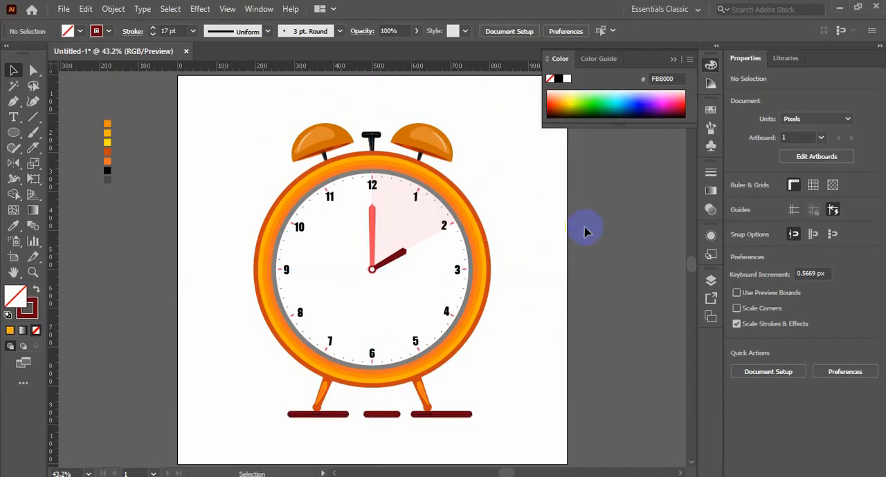
{"action": "left_click", "coordinate": [258, 9]}
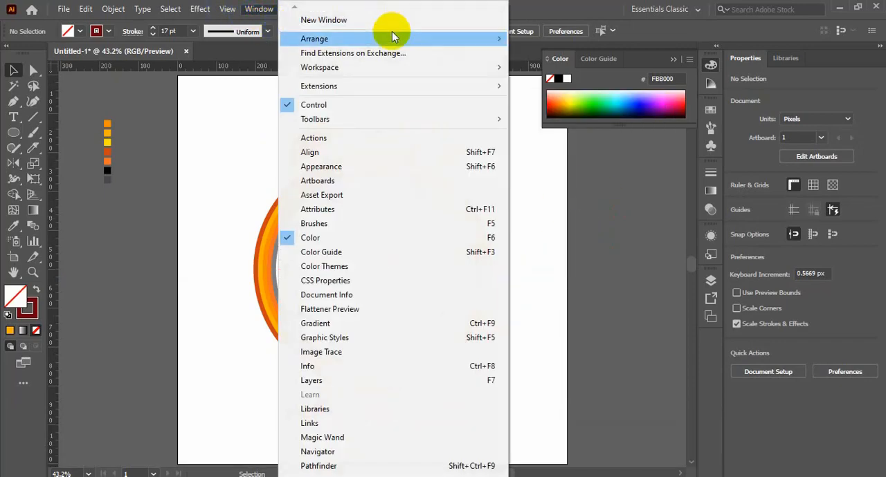
{"action": "left_click", "coordinate": [621, 314]}
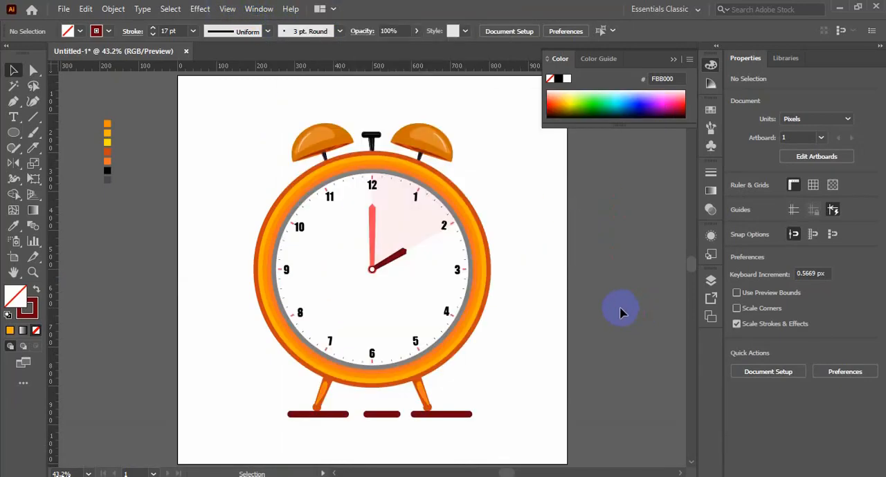
Step: Draw a 1000 × 1000 px rectangle filled with dark red #6B000D over the whole artboard and send it to the back
{"action": "left_click_drag", "start_coordinate": [14, 132], "coordinate": [56, 133]}
{"action": "mouse_move", "coordinate": [178, 76]}
{"action": "left_mouse_down"}
{"action": "mouse_move", "coordinate": [286, 346]}
{"action": "mouse_move", "coordinate": [565, 463]}
{"action": "left_mouse_up"}
{"action": "left_click", "coordinate": [34, 290]}
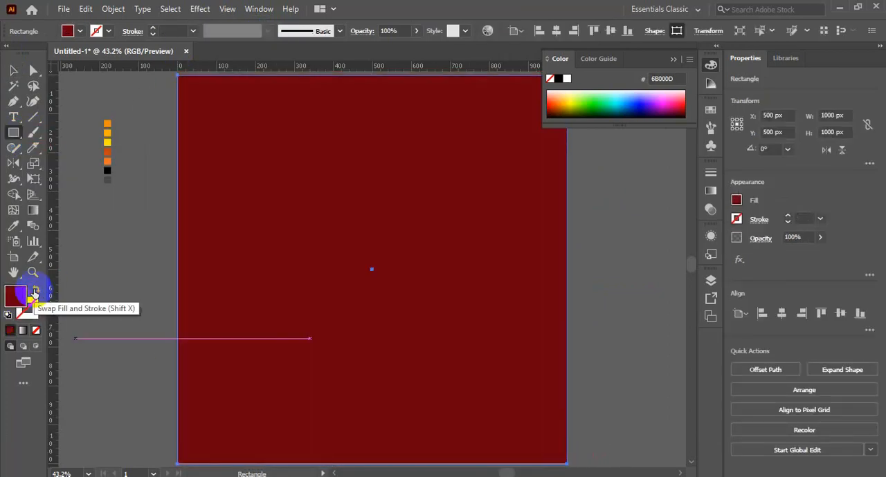
{"action": "key", "text": "ctrl+shift+bracketleft"}
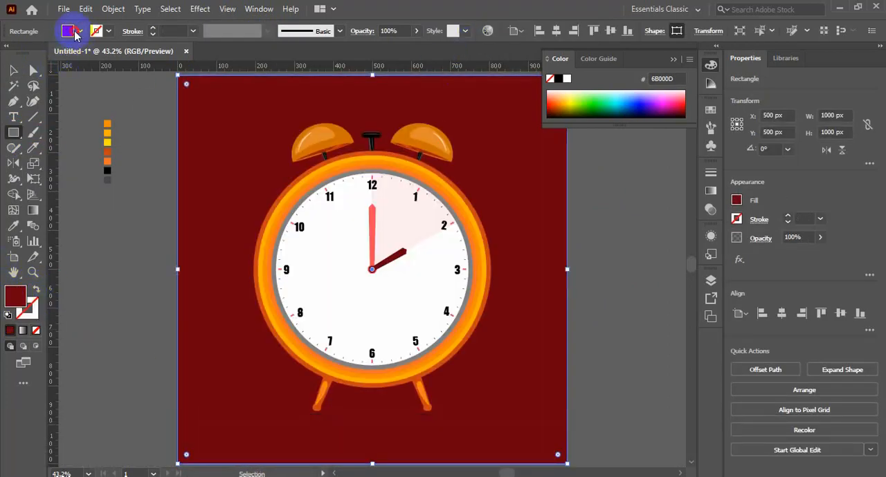
Step: Open the DIC Color Guide swatch library, enlarge it, and move it clear of the clock
{"action": "left_click", "coordinate": [77, 31]}
{"action": "left_click", "coordinate": [12, 113]}
{"action": "left_click", "coordinate": [44, 174]}
{"action": "left_click", "coordinate": [168, 173]}
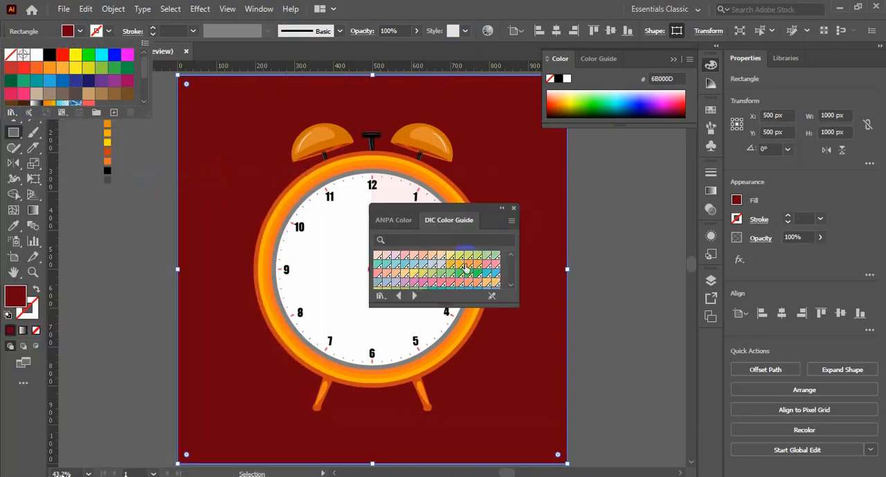
{"action": "left_click", "coordinate": [398, 260]}
{"action": "left_click_drag", "start_coordinate": [448, 307], "coordinate": [460, 375]}
{"action": "left_click_drag", "start_coordinate": [470, 206], "coordinate": [678, 237]}
Step: Fill the background square with a muted slate-blue swatch from the DIC Color Guide and lock it
{"action": "scroll", "coordinate": [637, 333], "scroll_direction": "down", "scroll_amount": 3}
{"action": "left_click", "coordinate": [637, 330]}
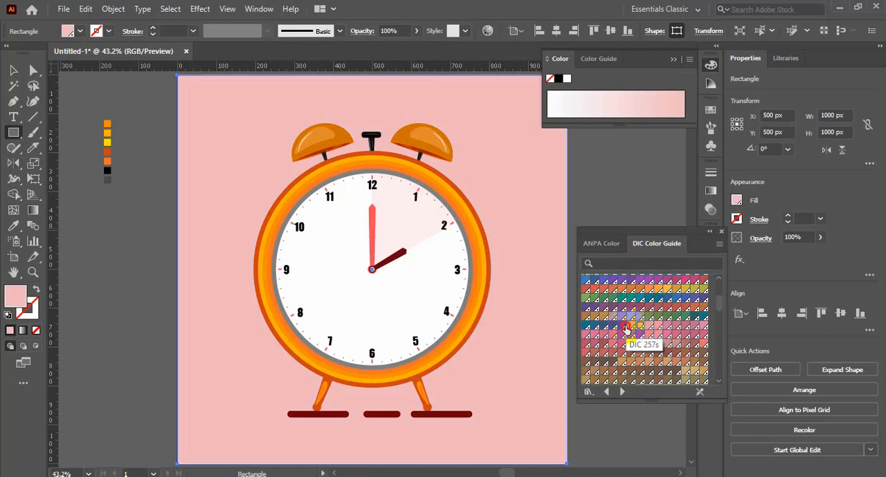
{"action": "left_click", "coordinate": [626, 329]}
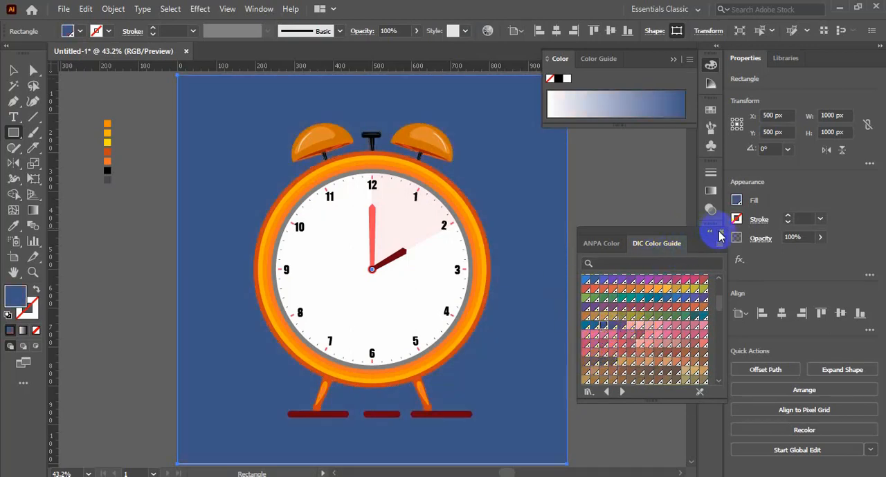
{"action": "key", "text": "ctrl+KP_2"}
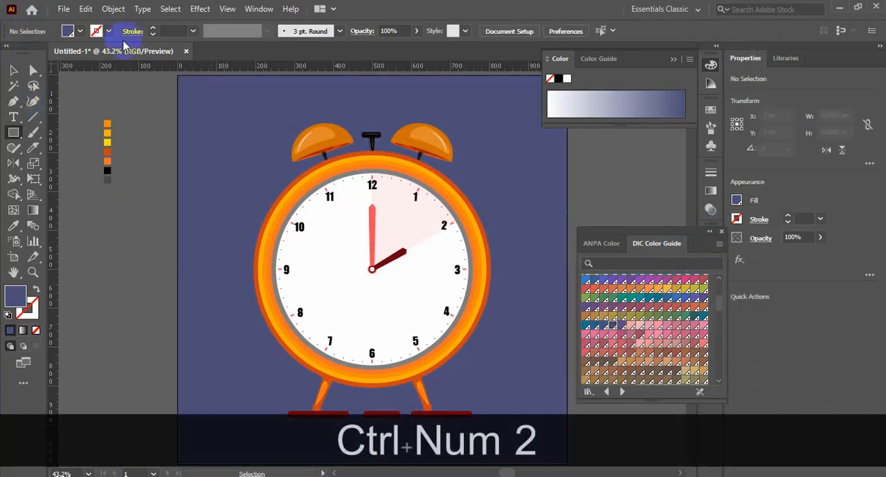
{"action": "left_click", "coordinate": [34, 134]}
{"action": "left_click", "coordinate": [83, 133]}
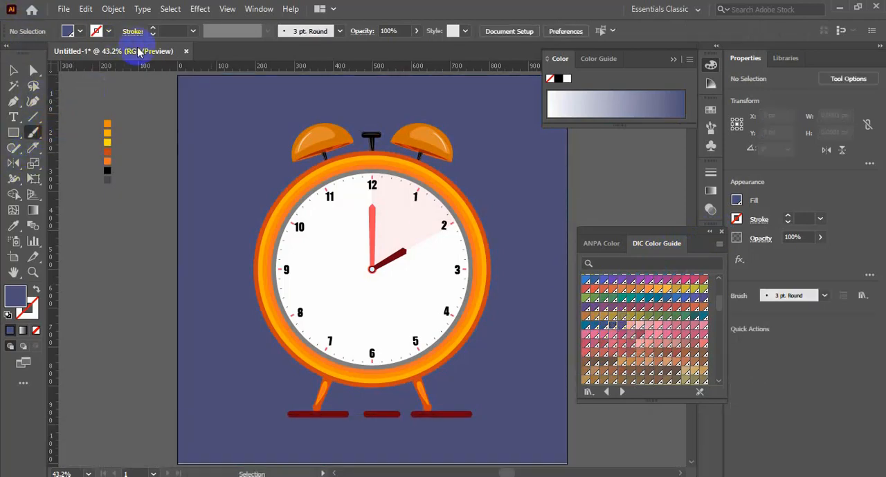
{"action": "double_click", "coordinate": [34, 133]}
{"action": "left_click", "coordinate": [452, 326]}
{"action": "left_click", "coordinate": [476, 166]}
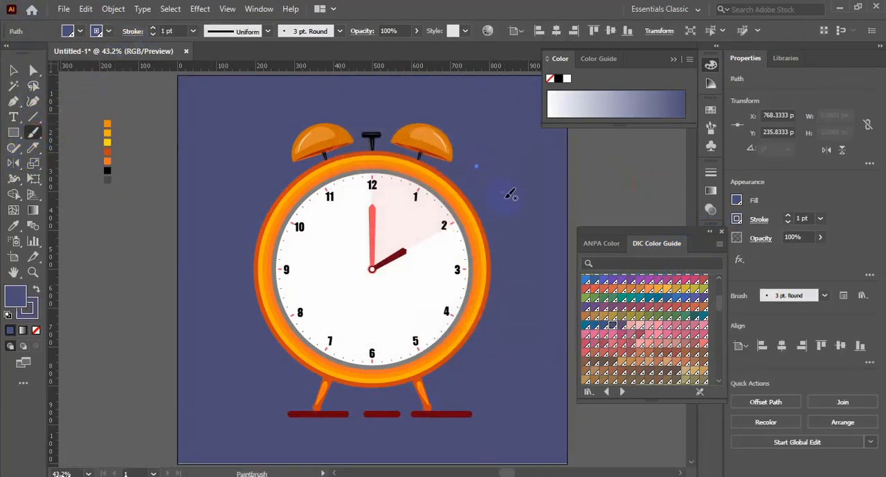
{"action": "key", "text": "ctrl+z"}
{"action": "left_click_drag", "start_coordinate": [477, 173], "coordinate": [534, 107]}
{"action": "key", "text": "ctrl+z"}
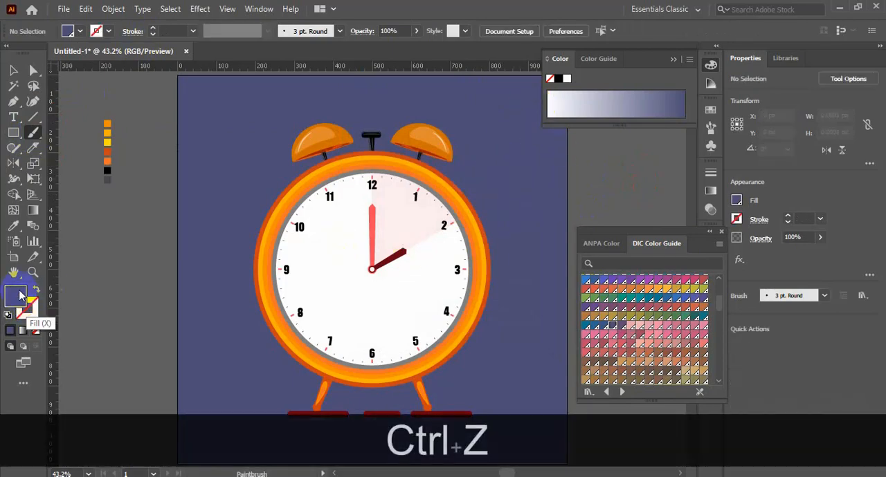
Step: Sample amber #FBB000 from the palette squares beside the artboard as the drawing colour and undo the trial brush stroke
{"action": "double_click", "coordinate": [21, 296]}
{"action": "key", "text": "Return"}
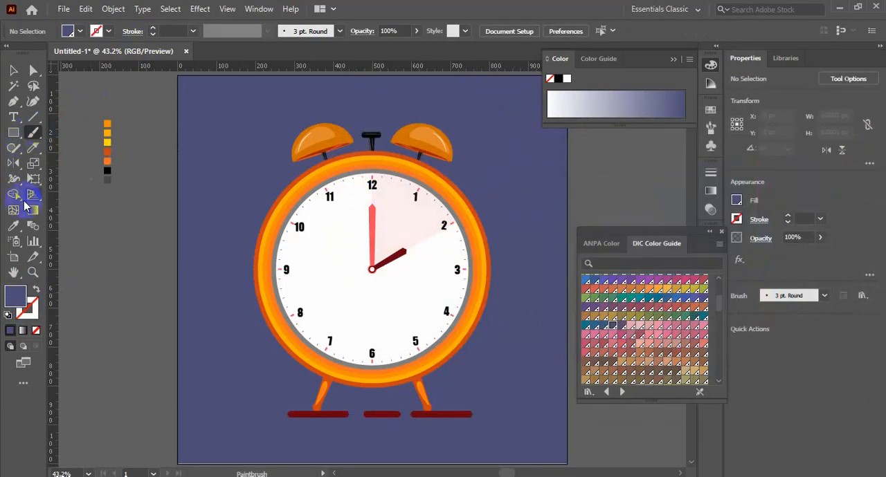
{"action": "left_click", "coordinate": [108, 132]}
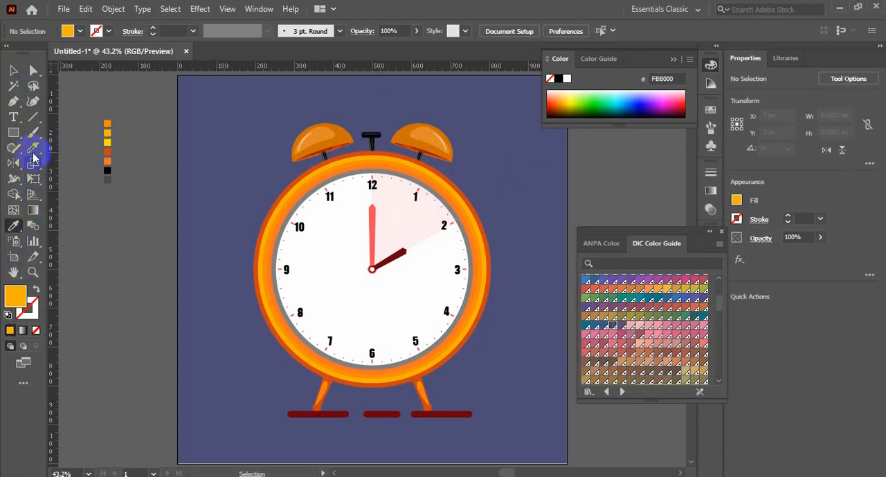
{"action": "left_click_drag", "start_coordinate": [468, 175], "coordinate": [505, 132]}
{"action": "key", "text": "ctrl+z"}
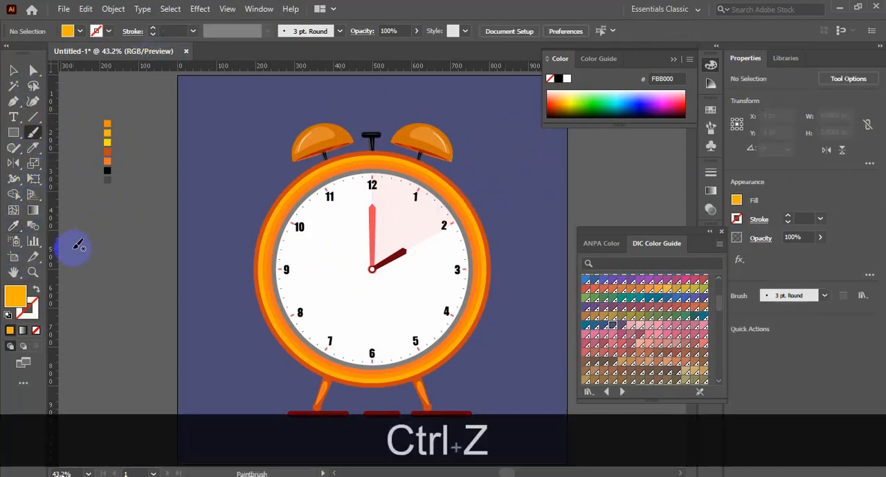
Step: Paint a looping amber squiggle beside the right bell with the Paintbrush, undoing the extra stroke
{"action": "mouse_move", "coordinate": [467, 174]}
{"action": "left_mouse_down"}
{"action": "mouse_move", "coordinate": [493, 188]}
{"action": "mouse_move", "coordinate": [517, 156]}
{"action": "mouse_move", "coordinate": [587, 174]}
{"action": "left_mouse_up"}
{"action": "mouse_move", "coordinate": [586, 174]}
{"action": "left_mouse_down"}
{"action": "mouse_move", "coordinate": [446, 253]}
{"action": "mouse_move", "coordinate": [417, 248]}
{"action": "left_mouse_up"}
{"action": "key", "text": "ctrl+z"}
Step: Paint a wavy amber line about 41 × 109 px above the left bell with the Paintbrush, undoing the unwanted strokes
{"action": "left_click_drag", "start_coordinate": [185, 246], "coordinate": [357, 155]}
{"action": "key", "text": "ctrl+minus"}
{"action": "key", "text": "ctrl+minus"}
{"action": "key", "text": "ctrl+minus"}
{"action": "key", "text": "ctrl+space"}
{"action": "mouse_move", "coordinate": [353, 295]}
{"action": "left_mouse_down"}
{"action": "mouse_move", "coordinate": [481, 180]}
{"action": "mouse_move", "coordinate": [555, 207]}
{"action": "left_mouse_up"}
{"action": "scroll", "coordinate": [318, 194], "scroll_direction": "up", "scroll_amount": 1}
{"action": "key", "text": "ctrl+z"}
{"action": "left_click_drag", "start_coordinate": [270, 146], "coordinate": [250, 81]}
{"action": "scroll", "coordinate": [488, 127], "scroll_direction": "up", "scroll_amount": 1}
{"action": "key", "text": "ctrl+z"}
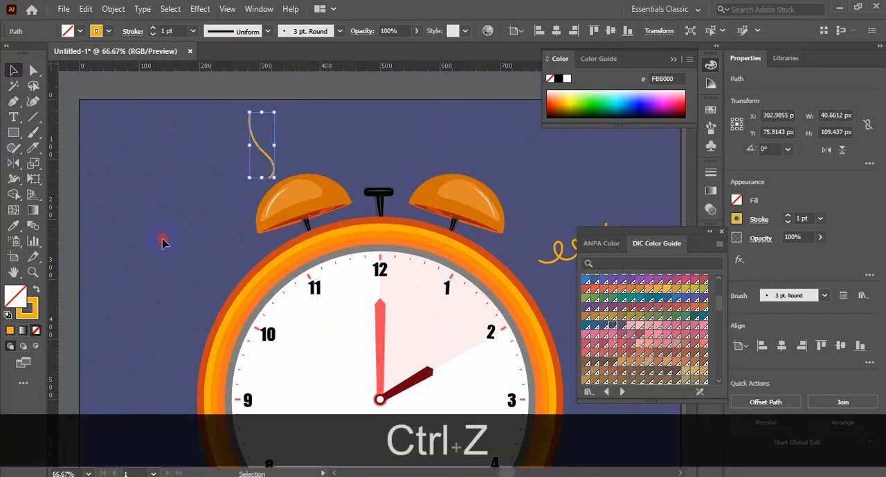
Step: Draw an amber-filled ellipse about 8 × 7 px on the upper edge of the left bell
{"action": "left_click", "coordinate": [162, 241]}
{"action": "left_click", "coordinate": [17, 137]}
{"action": "left_click", "coordinate": [55, 164]}
{"action": "left_click_drag", "start_coordinate": [237, 182], "coordinate": [321, 210]}
{"action": "mouse_move", "coordinate": [476, 222]}
{"action": "left_mouse_down"}
{"action": "mouse_move", "coordinate": [250, 238]}
{"action": "mouse_move", "coordinate": [256, 246]}
{"action": "left_mouse_up"}
{"action": "mouse_move", "coordinate": [207, 129]}
{"action": "left_mouse_down"}
{"action": "mouse_move", "coordinate": [228, 162]}
{"action": "mouse_move", "coordinate": [246, 163]}
{"action": "left_mouse_up"}
{"action": "left_click", "coordinate": [35, 289]}
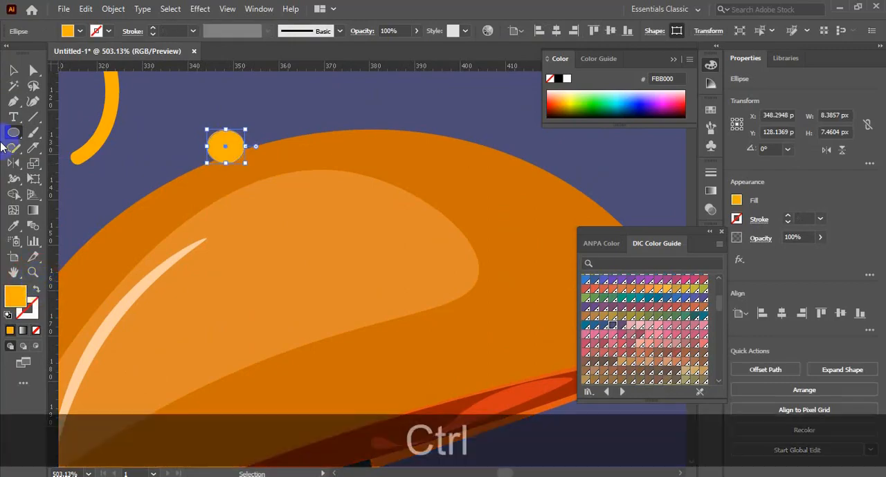
Step: Lower the small ellipse slightly into the left bell's edge and fill it with the bell's #CE7000
{"action": "key", "text": "ctrl+minus"}
{"action": "key", "text": "ctrl+minus"}
{"action": "key", "text": "ctrl+minus"}
{"action": "key", "text": "ctrl+minus"}
{"action": "left_click", "coordinate": [390, 189]}
{"action": "left_click_drag", "start_coordinate": [359, 247], "coordinate": [395, 311]}
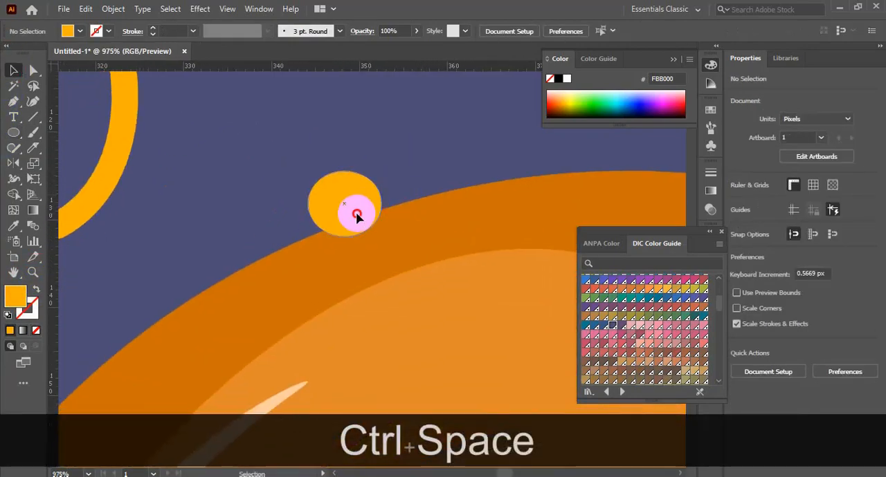
{"action": "left_click_drag", "start_coordinate": [355, 212], "coordinate": [357, 226]}
{"action": "left_click", "coordinate": [14, 225]}
{"action": "left_click", "coordinate": [401, 245], "text": "shift"}
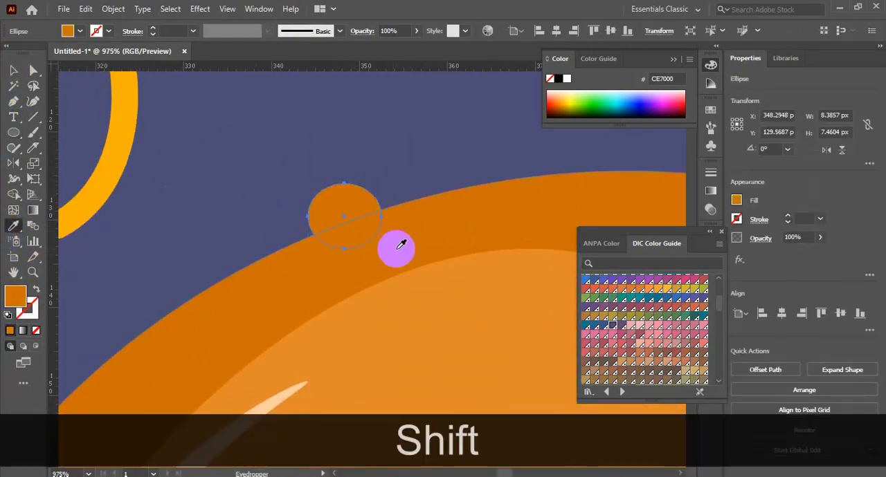
Step: Copy the small ellipse on the left bell in front of itself and scale the copy to about 6 × 5 px
{"action": "left_click", "coordinate": [393, 141]}
{"action": "key", "text": "ctrl+minus"}
{"action": "key", "text": "ctrl+minus"}
{"action": "key", "text": "ctrl+minus"}
{"action": "key", "text": "ctrl+minus"}
{"action": "left_click_drag", "start_coordinate": [408, 207], "coordinate": [341, 203]}
{"action": "left_click_drag", "start_coordinate": [236, 90], "coordinate": [327, 153]}
{"action": "left_click", "coordinate": [283, 180]}
{"action": "key", "text": "ctrl+c"}
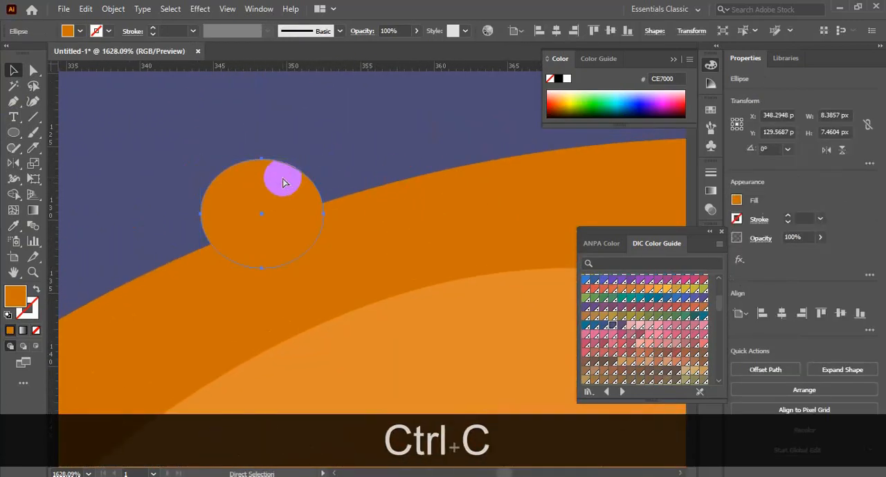
{"action": "key", "text": "ctrl+f"}
{"action": "left_click_drag", "start_coordinate": [323, 270], "coordinate": [308, 264]}
Step: Remove the inner ellipse's lowest anchor point to form a half-dome highlight and fill it with the bell highlight's #E28A2B
{"action": "left_click", "coordinate": [32, 101]}
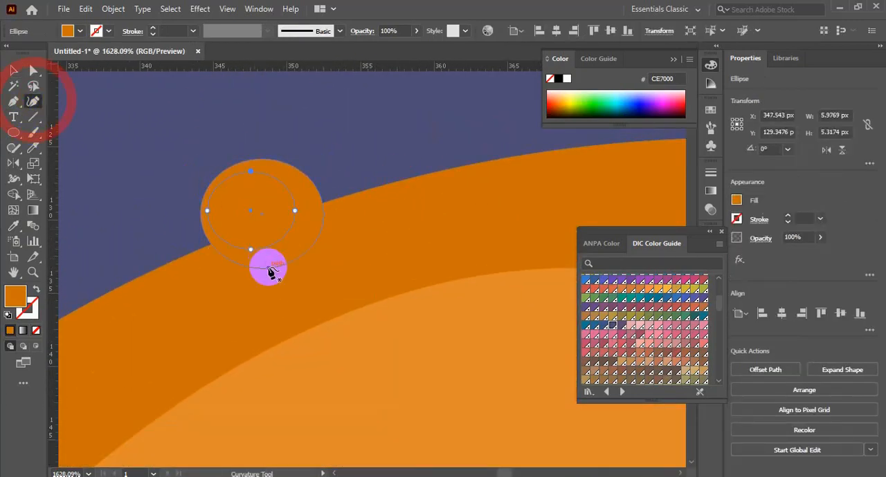
{"action": "key", "text": "Delete"}
{"action": "left_click", "coordinate": [13, 226]}
{"action": "left_click", "coordinate": [404, 352], "text": "shift"}
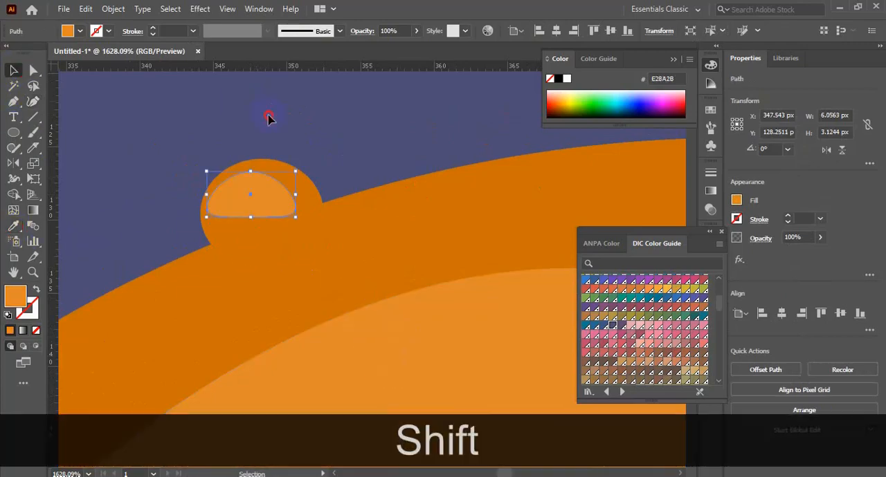
{"action": "left_click", "coordinate": [269, 117]}
Step: Group the small ellipse with its half-dome highlight on the left bell and copy the group
{"action": "key", "text": "ctrl+minus"}
{"action": "key", "text": "ctrl+minus"}
{"action": "key", "text": "ctrl+minus"}
{"action": "key", "text": "ctrl+minus"}
{"action": "key", "text": "ctrl+minus"}
{"action": "left_click_drag", "start_coordinate": [381, 199], "coordinate": [206, 158]}
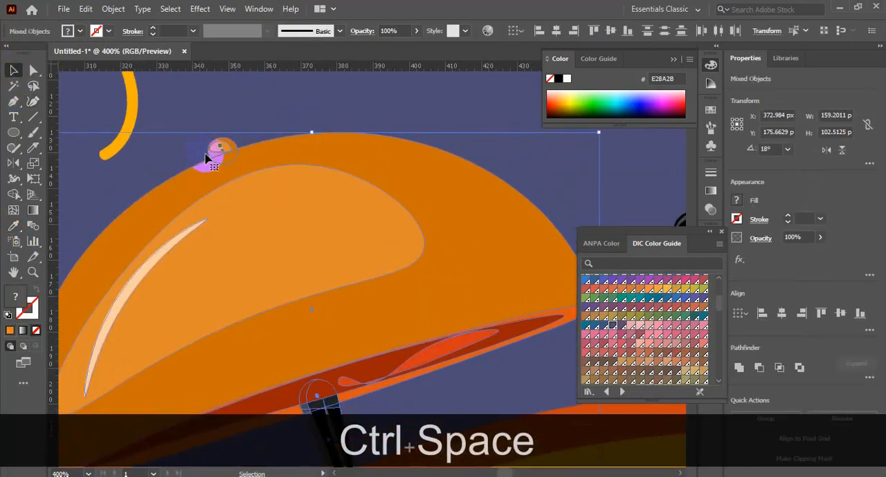
{"action": "left_click", "coordinate": [217, 149], "text": "ctrl"}
{"action": "left_click", "coordinate": [265, 167], "text": "shift"}
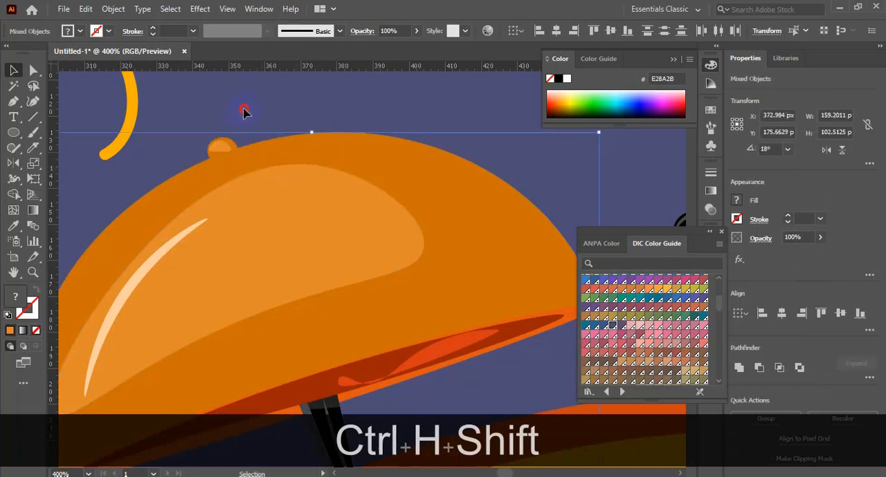
{"action": "left_click", "coordinate": [244, 111]}
{"action": "left_click", "coordinate": [225, 145]}
{"action": "left_click", "coordinate": [227, 152], "text": "shift"}
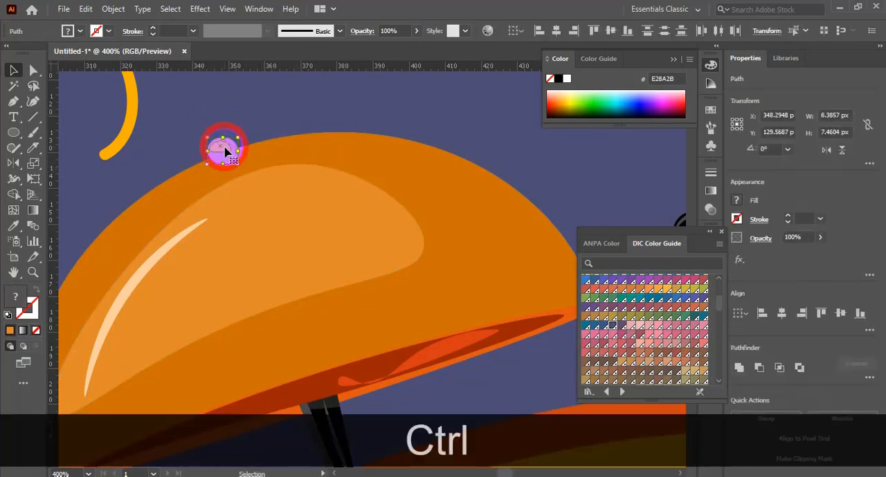
{"action": "key", "text": "ctrl+g"}
{"action": "key", "text": "ctrl+z"}
{"action": "key", "text": "ctrl+c"}
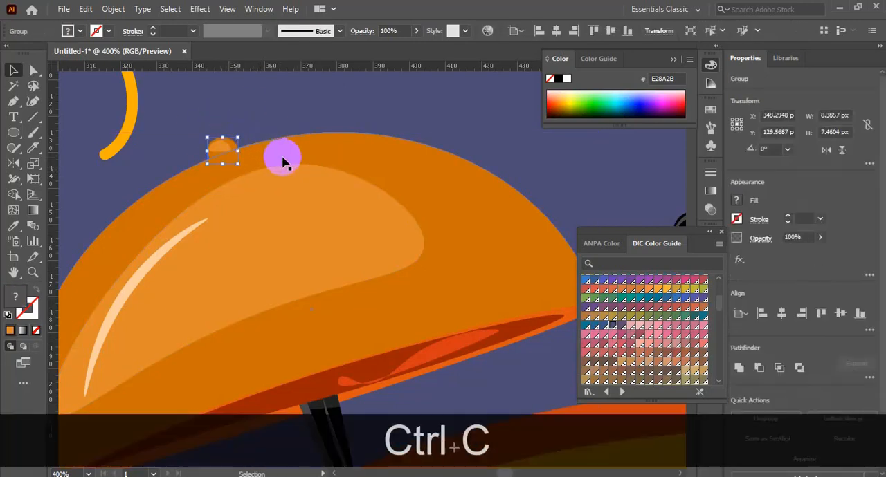
Step: Send the grouped left bell to the back of the stack and bring it forward one level
{"action": "key", "text": "ctrl+shift+g"}
{"action": "key", "text": "ctrl+0"}
{"action": "key", "text": "ctrl+0"}
{"action": "key", "text": "ctrl+0"}
{"action": "key", "text": "ctrl+space"}
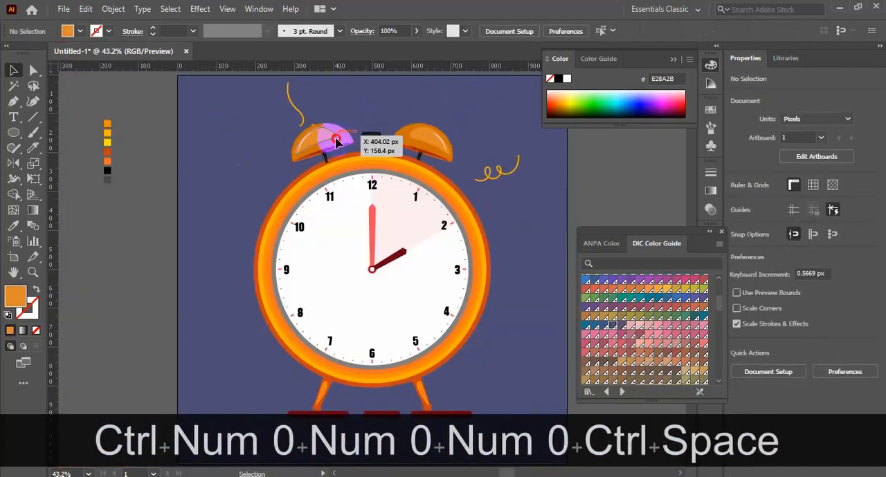
{"action": "left_click", "coordinate": [337, 141]}
{"action": "key", "text": "ctrl+shift+["}
{"action": "key", "text": "ctrl+]"}
Step: Paste the highlighted bump onto the right bell's upper edge and rotate it to follow the curve
{"action": "key", "text": "ctrl+space"}
{"action": "left_click_drag", "start_coordinate": [443, 110], "coordinate": [457, 159]}
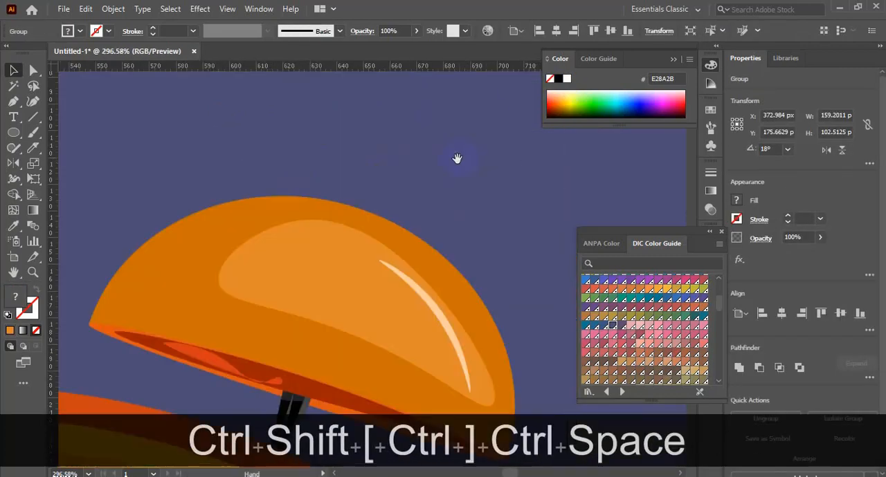
{"action": "key", "text": "ctrl+v"}
{"action": "left_click_drag", "start_coordinate": [374, 270], "coordinate": [351, 206]}
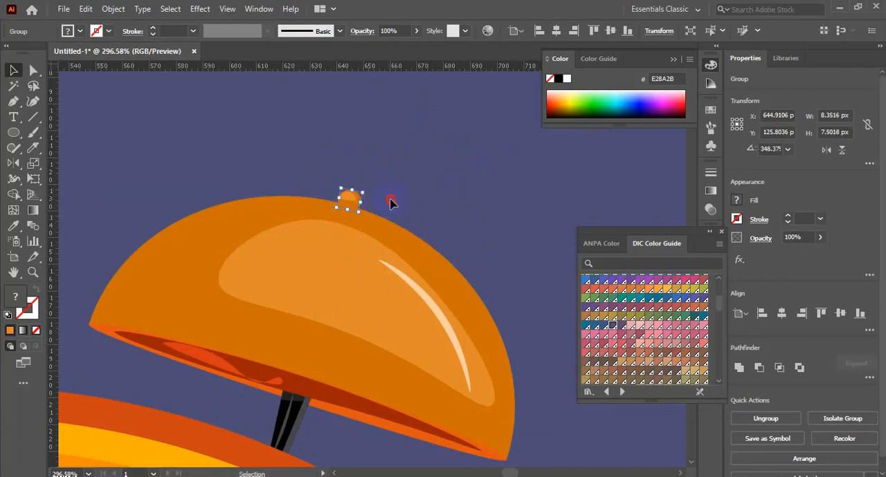
{"action": "left_click", "coordinate": [390, 198]}
{"action": "left_click", "coordinate": [350, 200]}
{"action": "key", "text": "p"}
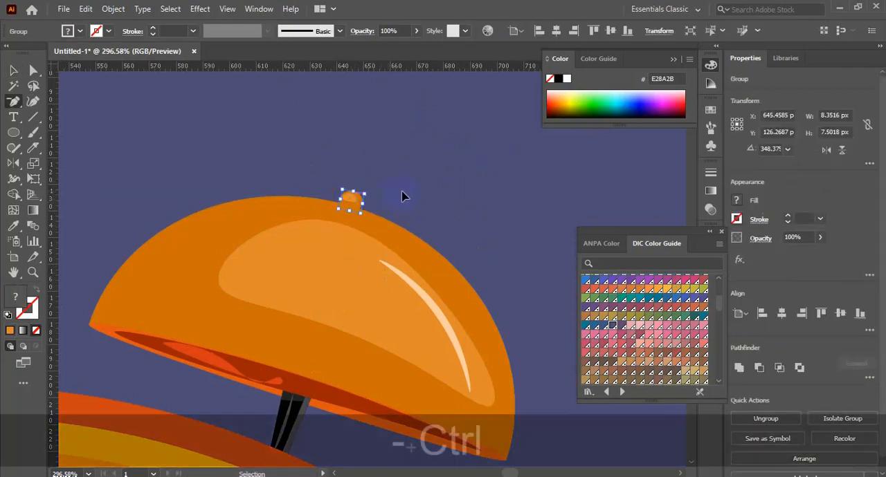
Step: Delete the right bell together with its support and bump
{"action": "key", "text": "ctrl+minus"}
{"action": "key", "text": "ctrl+minus"}
{"action": "key", "text": "ctrl+minus"}
{"action": "key", "text": "ctrl+minus"}
{"action": "left_click", "coordinate": [13, 71]}
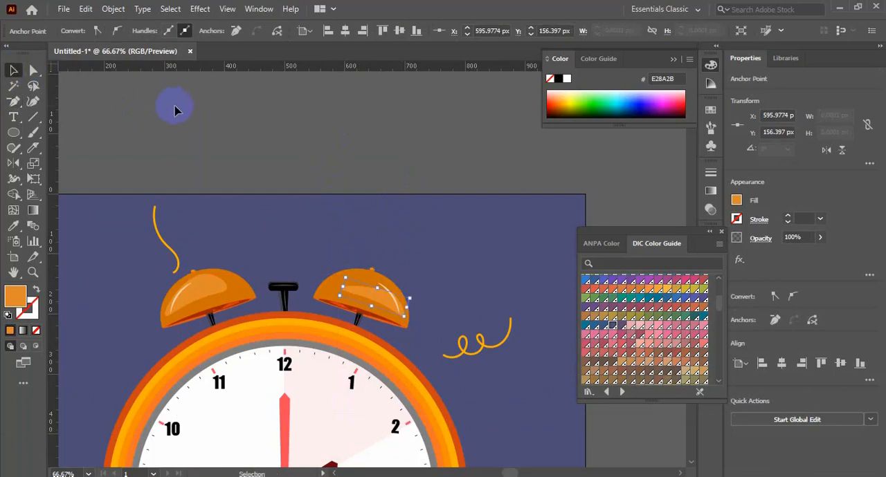
{"action": "key", "text": "Delete"}
{"action": "left_click", "coordinate": [342, 303]}
{"action": "key", "text": "Delete"}
{"action": "scroll", "coordinate": [394, 243], "scroll_direction": "down", "scroll_amount": 3}
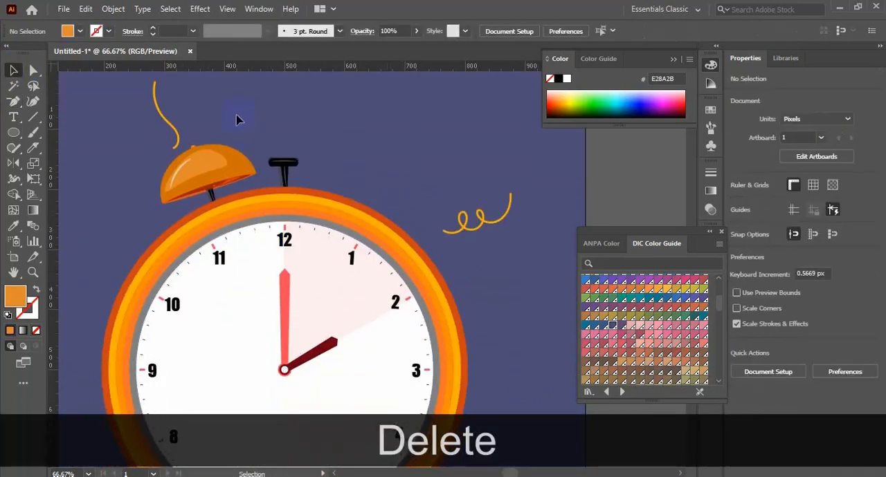
{"action": "left_click", "coordinate": [208, 183]}
{"action": "left_click_drag", "start_coordinate": [235, 167], "coordinate": [300, 138]}
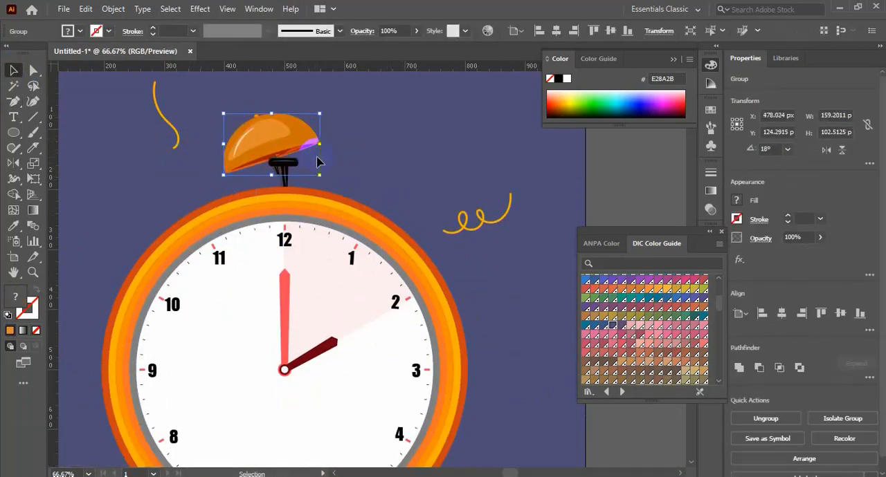
{"action": "key", "text": "ctrl+z"}
Step: Show the guides and reflect a copy of the left bell across the vertical guide through the dial's centre
{"action": "scroll", "coordinate": [369, 253], "scroll_direction": "down", "scroll_amount": 2}
{"action": "right_click", "coordinate": [615, 183]}
{"action": "left_click", "coordinate": [659, 294]}
{"action": "left_click", "coordinate": [607, 164]}
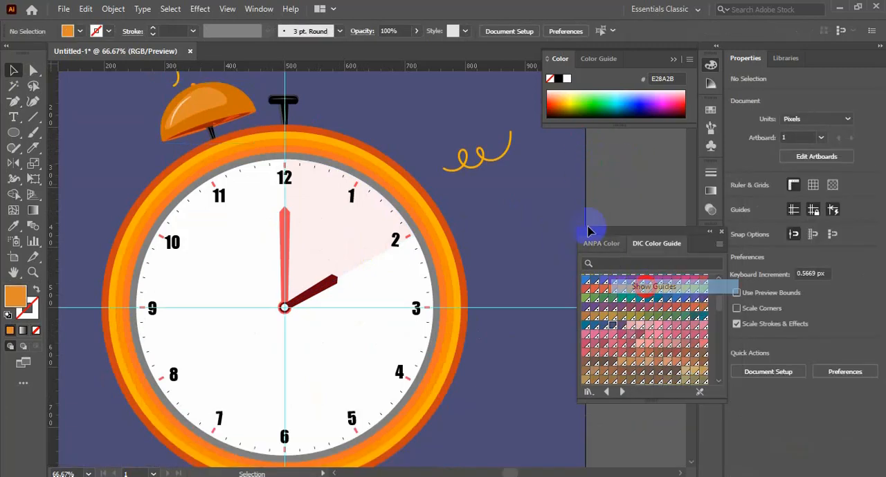
{"action": "left_click", "coordinate": [208, 114]}
{"action": "left_click", "coordinate": [14, 162]}
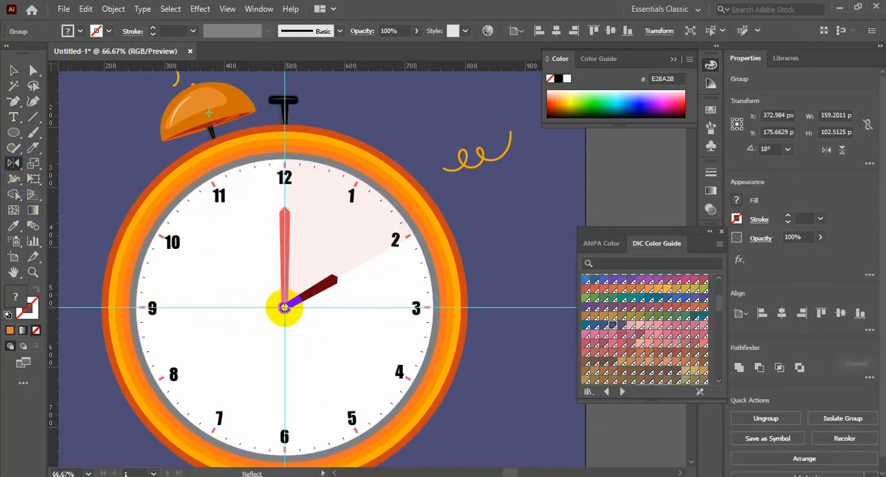
{"action": "left_click", "coordinate": [284, 307], "text": "alt+shift"}
{"action": "left_click", "coordinate": [377, 328]}
{"action": "left_click", "coordinate": [14, 69]}
{"action": "scroll", "coordinate": [434, 145], "scroll_direction": "up", "scroll_amount": 3}
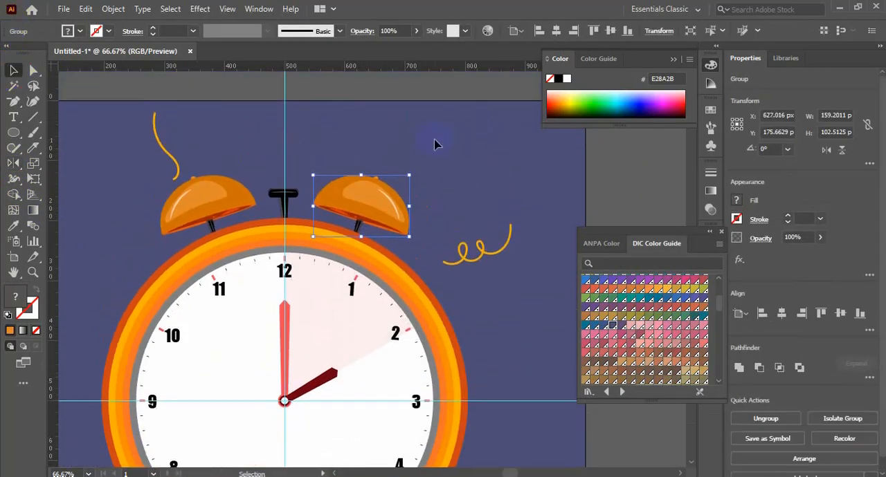
Step: Select the clock artwork with its bells and legs and group it
{"action": "left_click", "coordinate": [438, 136]}
{"action": "scroll", "coordinate": [413, 136], "scroll_direction": "down", "scroll_amount": 3}
{"action": "left_click_drag", "start_coordinate": [408, 133], "coordinate": [172, 443]}
{"action": "key", "text": "ctrl+g"}
{"action": "key", "text": "ctrl+0"}
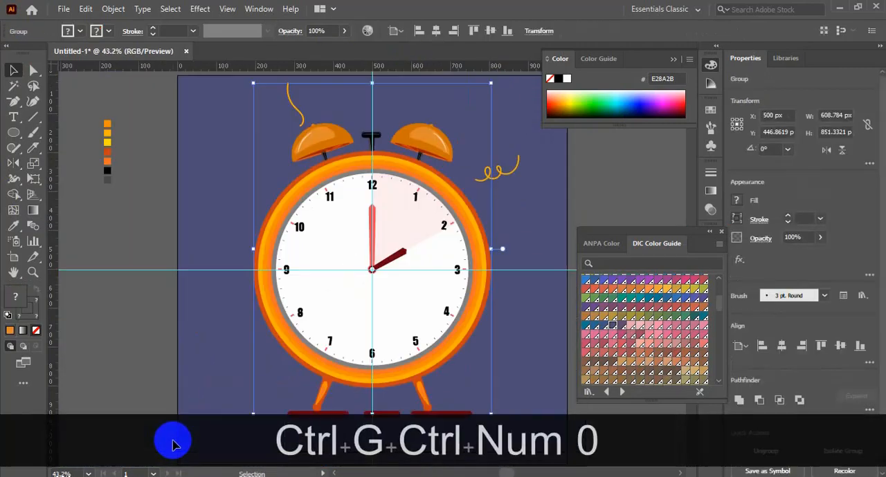
Step: Hide the guides and close the DIC Color Guide swatch library
{"action": "right_click", "coordinate": [612, 174]}
{"action": "left_click", "coordinate": [654, 291]}
{"action": "left_click", "coordinate": [720, 233]}
{"action": "scroll", "coordinate": [455, 247], "scroll_direction": "up", "scroll_amount": 2}
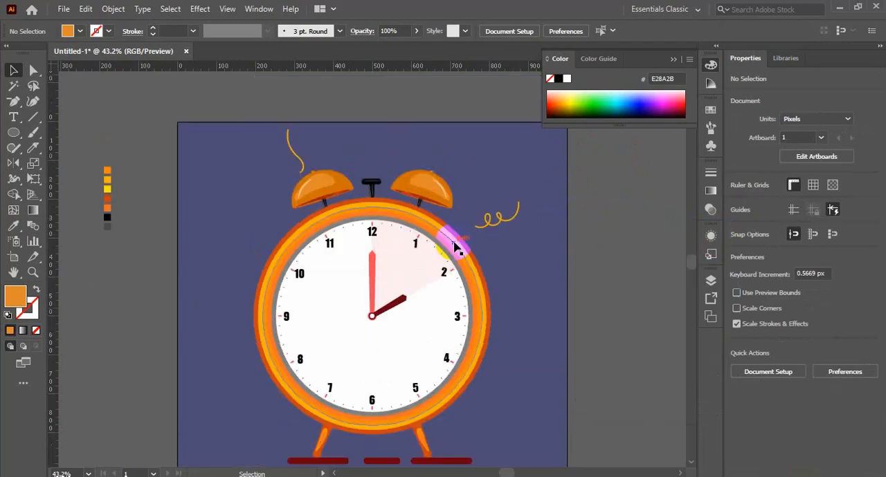
Step: Paint a looping orange squiggle beside the left bell and a wavy line about 31 × 137 px beside the right bell
{"action": "left_click", "coordinate": [33, 132]}
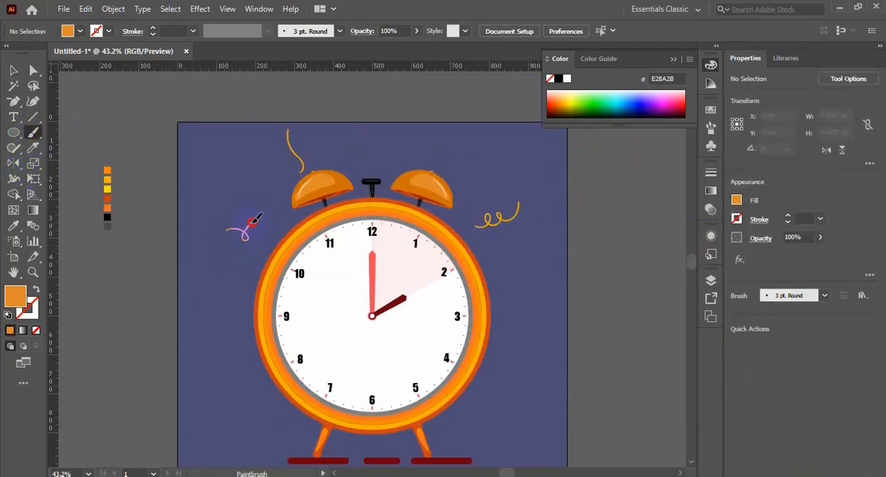
{"action": "left_click_drag", "start_coordinate": [254, 220], "coordinate": [271, 212]}
{"action": "left_click", "coordinate": [579, 251]}
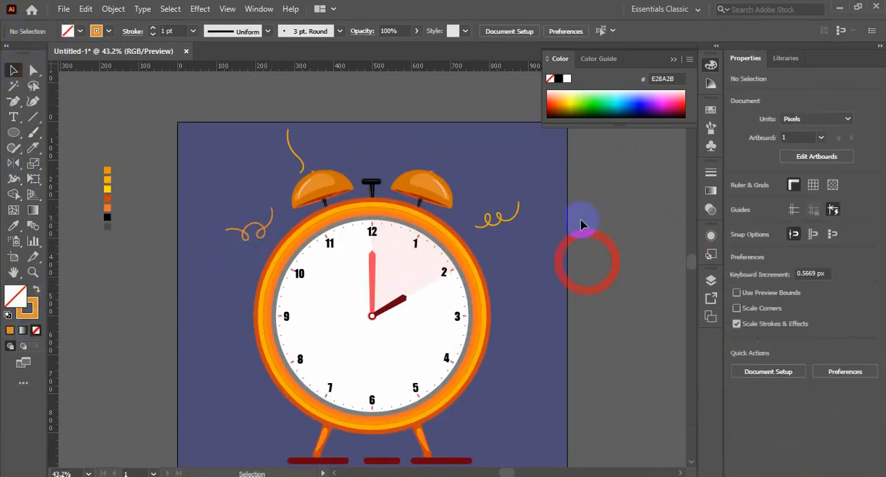
{"action": "scroll", "coordinate": [579, 251], "scroll_direction": "down", "scroll_amount": 1}
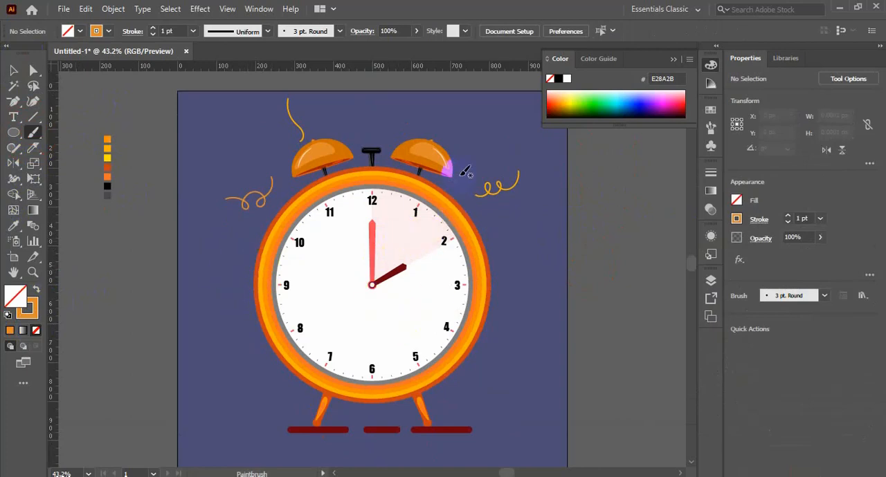
{"action": "left_click_drag", "start_coordinate": [469, 159], "coordinate": [471, 124]}
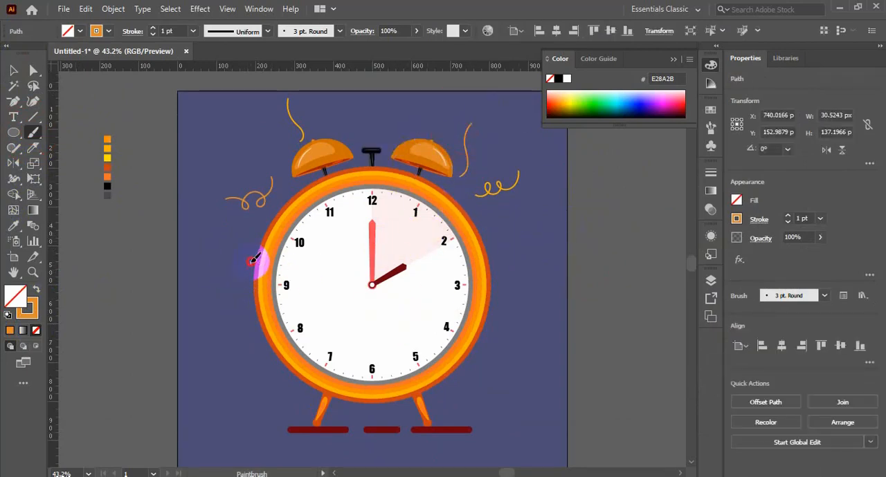
Step: Paint wavy orange lines on both sides of the dial and above the black top knob with the Paintbrush, undoing unwanted strokes
{"action": "key", "text": "ctrl+z"}
{"action": "key", "text": "ctrl+z"}
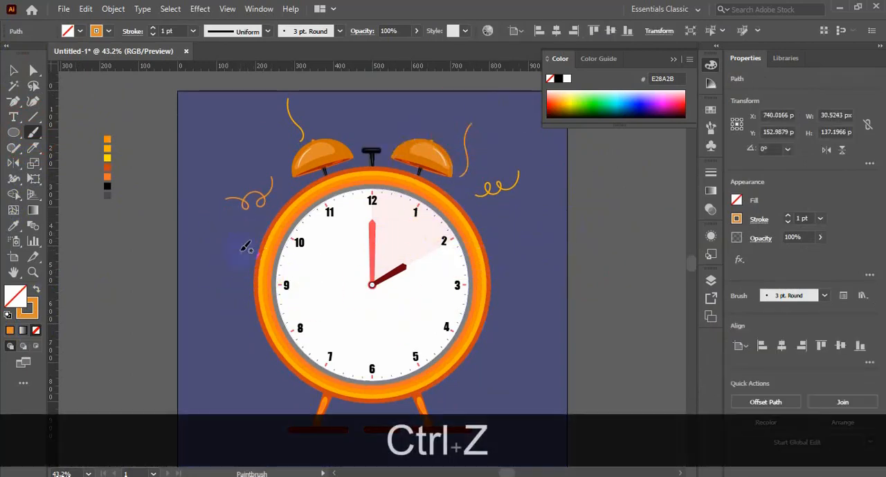
{"action": "left_click_drag", "start_coordinate": [231, 225], "coordinate": [230, 224]}
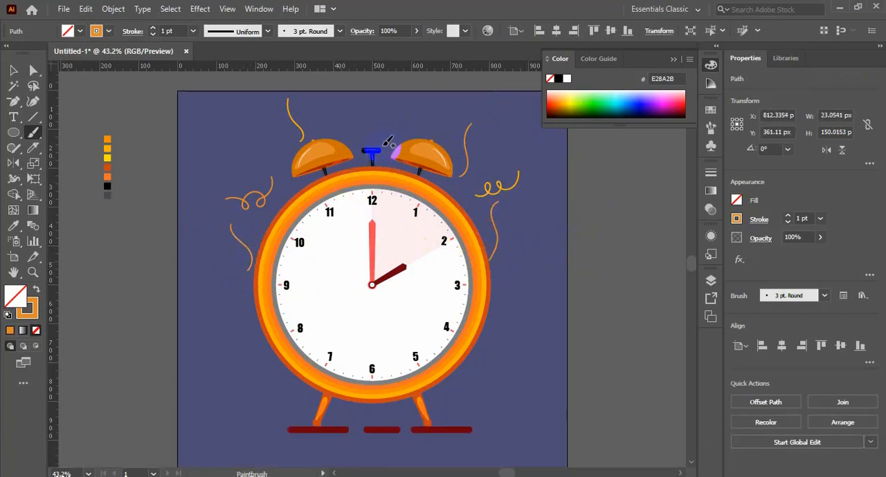
{"action": "scroll", "coordinate": [359, 297], "scroll_direction": "down", "scroll_amount": 1}
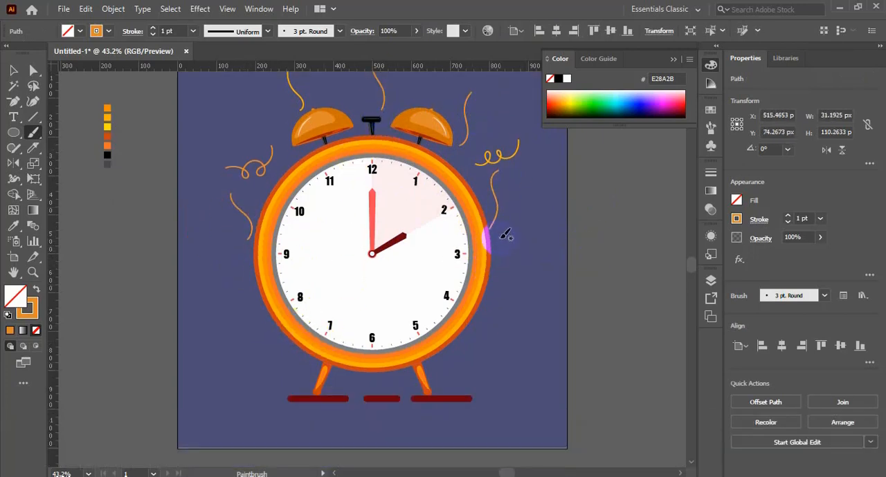
Step: Paint a nearly horizontal wavy orange line to the right of the dial, undoing the unwanted strokes
{"action": "key", "text": "ctrl+z"}
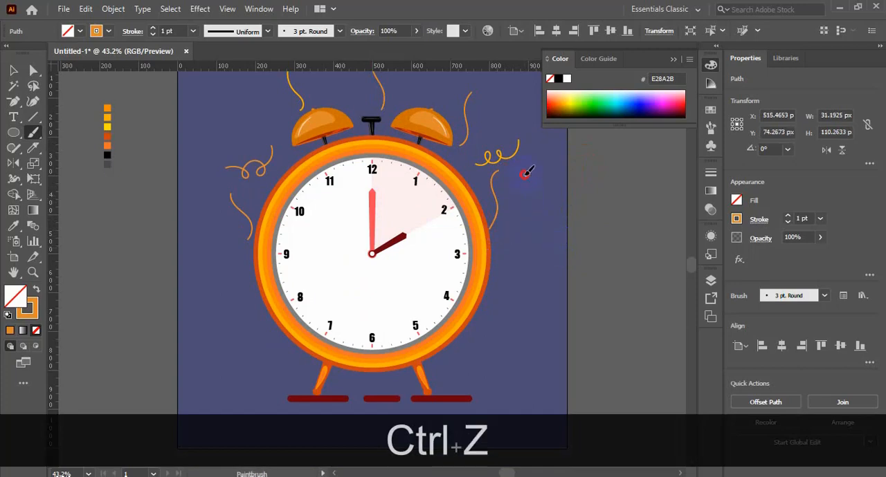
{"action": "key", "text": "ctrl+z"}
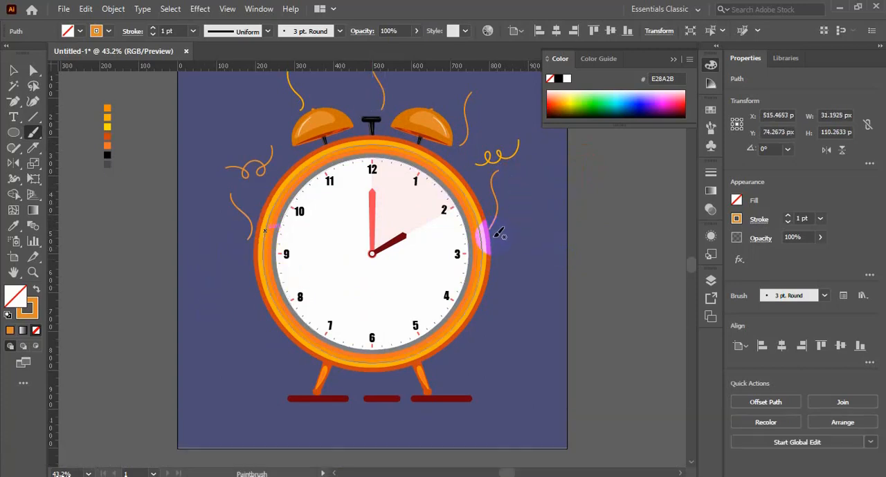
{"action": "key", "text": "ctrl+z"}
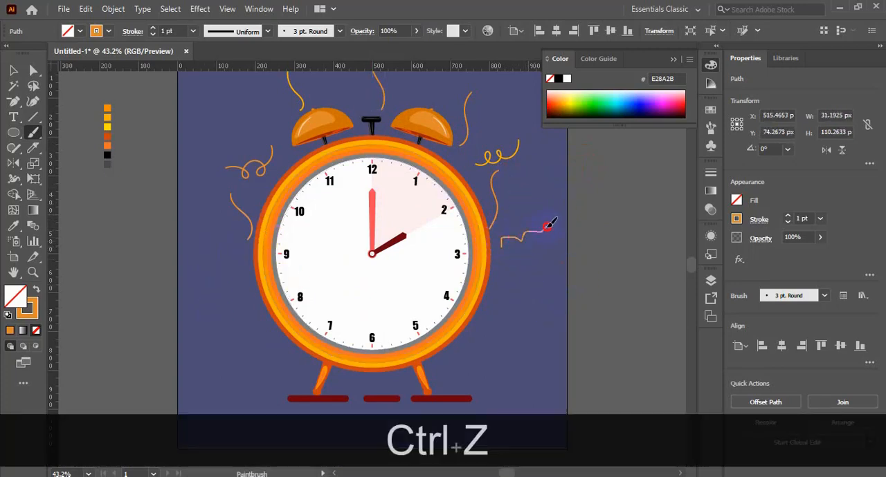
{"action": "left_click_drag", "start_coordinate": [549, 225], "coordinate": [547, 227]}
Step: Draw a small orange outlined circle left of the dial, scale it to about 11 px and give it a 1 pt stroke
{"action": "mouse_move", "coordinate": [234, 259]}
{"action": "left_mouse_down"}
{"action": "mouse_move", "coordinate": [243, 249]}
{"action": "mouse_move", "coordinate": [241, 258]}
{"action": "mouse_move", "coordinate": [199, 230]}
{"action": "left_mouse_up"}
{"action": "left_click", "coordinate": [13, 71]}
{"action": "left_click", "coordinate": [72, 186]}
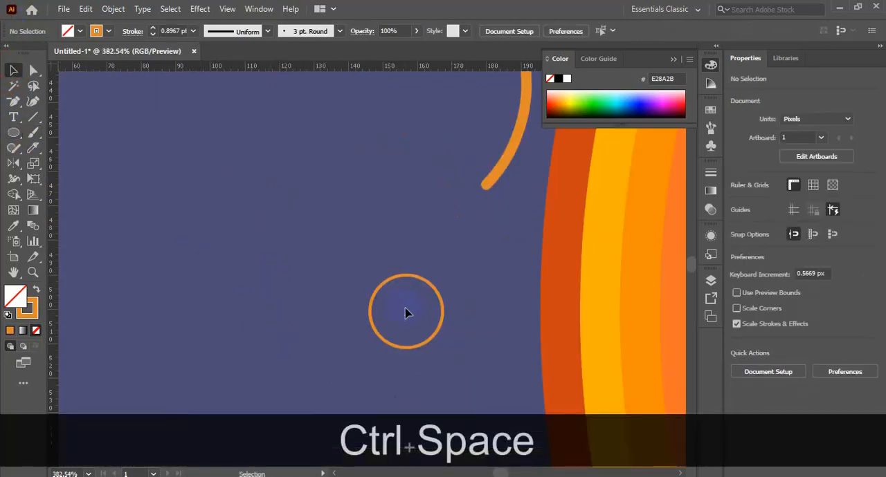
{"action": "left_click", "coordinate": [440, 324]}
{"action": "left_click_drag", "start_coordinate": [443, 349], "coordinate": [420, 337]}
{"action": "key", "text": "ctrl+alt+shift+KP_0"}
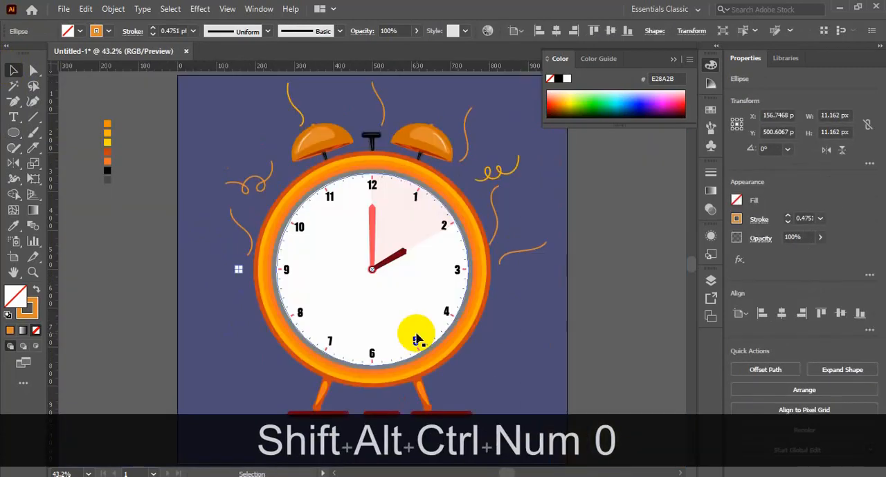
{"action": "left_click", "coordinate": [14, 226]}
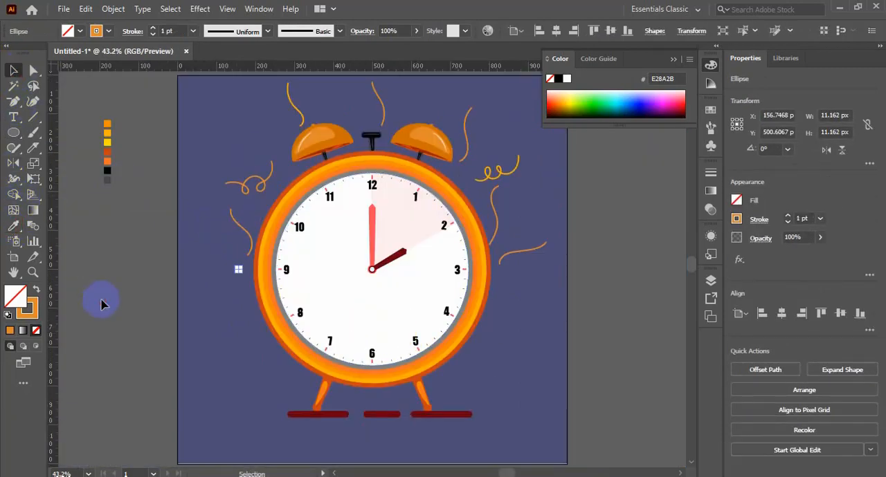
Step: Scatter four copies of the small orange circle around the clock, two on each side
{"action": "left_click_drag", "start_coordinate": [238, 270], "coordinate": [506, 221]}
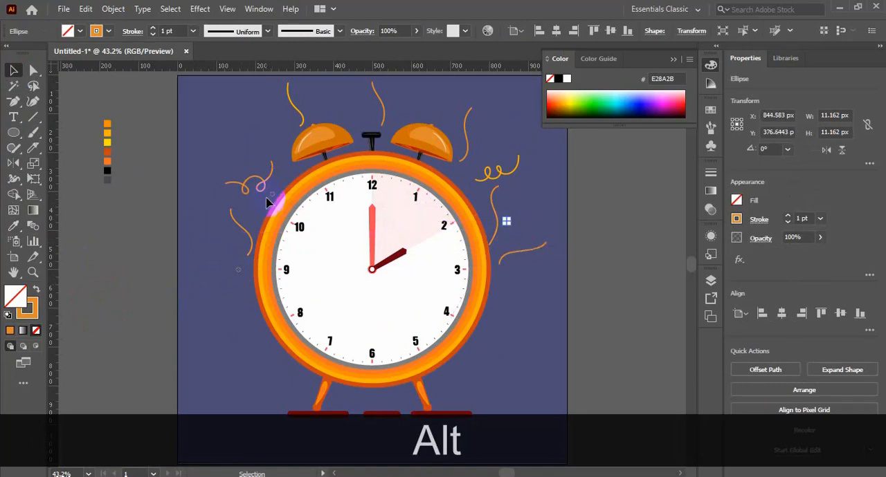
{"action": "left_click_drag", "start_coordinate": [267, 202], "coordinate": [267, 132]}
{"action": "left_click", "coordinate": [144, 290]}
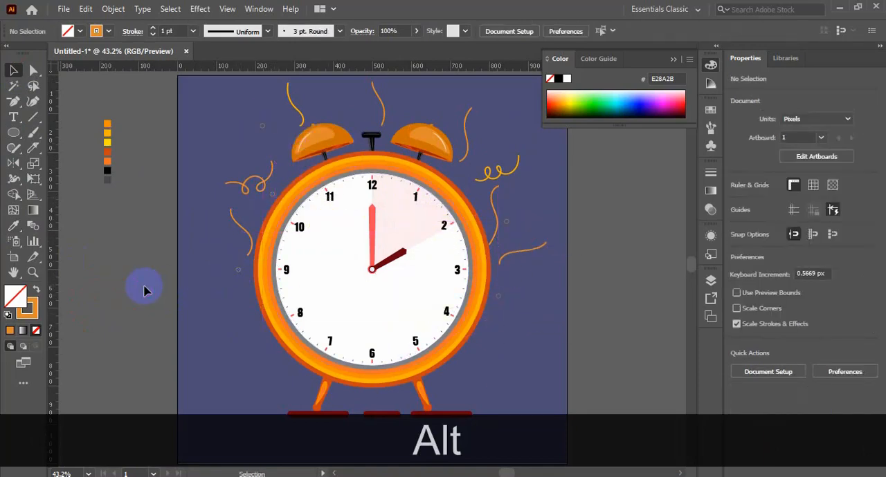
Step: Move the nearly horizontal wavy line slightly farther right of the dial
{"action": "scroll", "coordinate": [312, 276], "scroll_direction": "down", "scroll_amount": 1}
{"action": "scroll", "coordinate": [488, 260], "scroll_direction": "up", "scroll_amount": 2}
{"action": "left_click_drag", "start_coordinate": [517, 267], "coordinate": [527, 244]}
{"action": "left_click", "coordinate": [584, 318]}
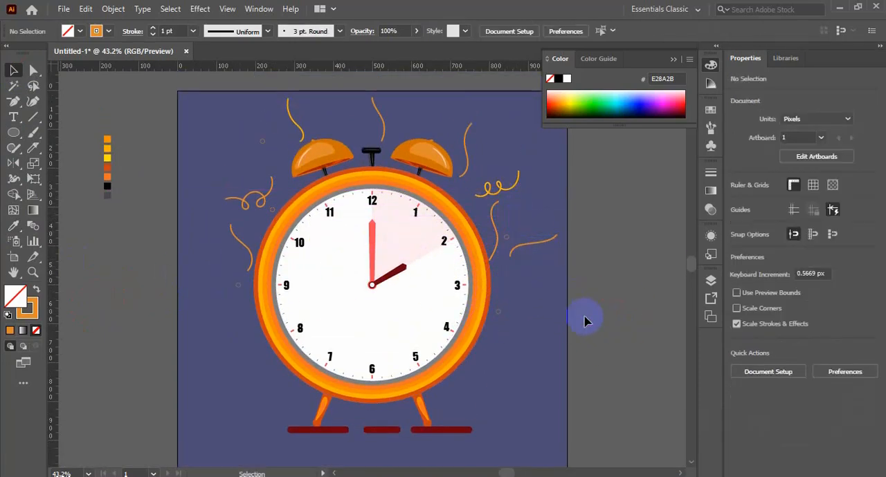
Step: Draw a small orange outlined triangle left of the dial with the Star tool and scatter copies of it around the clock
{"action": "left_click_drag", "start_coordinate": [17, 137], "coordinate": [53, 195]}
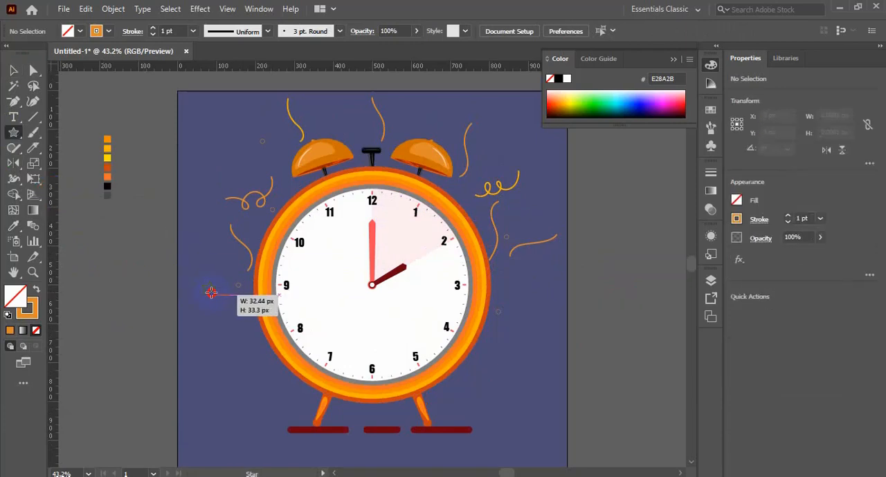
{"action": "key", "text": "Down"}
{"action": "left_click_drag", "start_coordinate": [211, 293], "coordinate": [333, 123]}
{"action": "left_click", "coordinate": [13, 70]}
{"action": "left_click", "coordinate": [522, 143]}
{"action": "left_click", "coordinate": [575, 311]}
Step: Ungroup the clock artwork so the ground dashes can be edited separately
{"action": "scroll", "coordinate": [575, 312], "scroll_direction": "down", "scroll_amount": 5}
{"action": "left_click", "coordinate": [444, 327]}
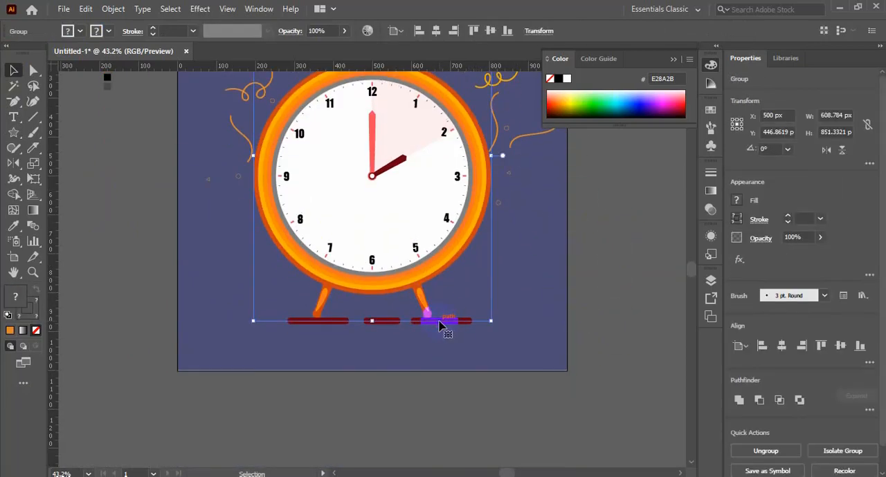
{"action": "right_click", "coordinate": [442, 321]}
{"action": "left_click", "coordinate": [489, 198]}
{"action": "left_click", "coordinate": [439, 326]}
Step: Reduce the stroke of the three ground dashes to 8 pt and nudge them slightly up towards the clock's feet
{"action": "left_click", "coordinate": [382, 321], "text": "shift"}
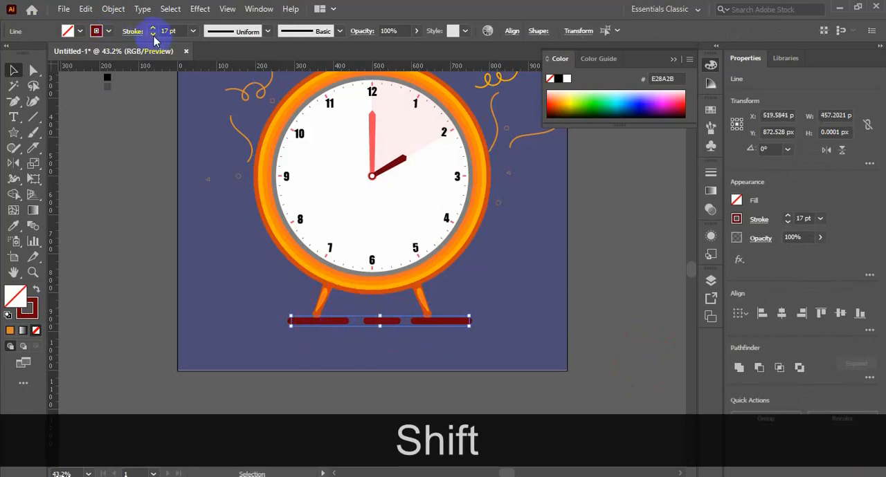
{"action": "left_click", "coordinate": [154, 35]}
{"action": "left_click", "coordinate": [154, 35]}
{"action": "left_click", "coordinate": [153, 35]}
{"action": "left_click", "coordinate": [153, 35]}
{"action": "left_click", "coordinate": [154, 36]}
{"action": "key", "text": "Up"}
{"action": "key", "text": "Up"}
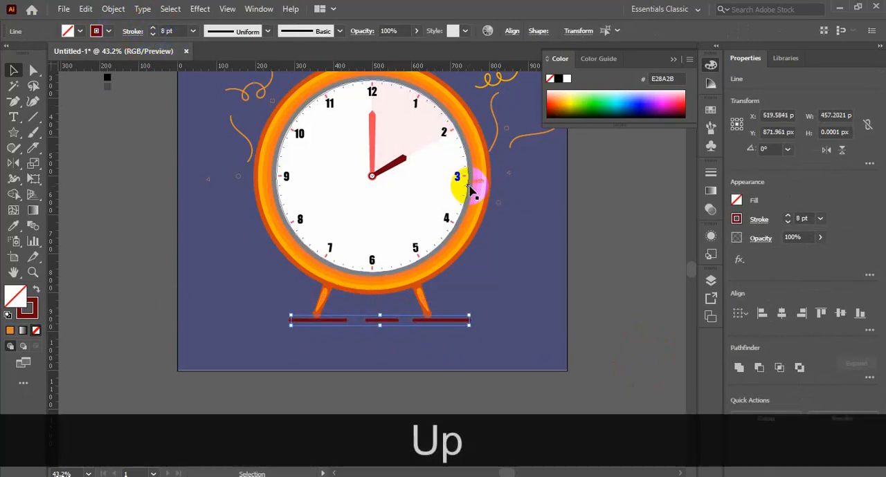
{"action": "left_click", "coordinate": [593, 300]}
{"action": "scroll", "coordinate": [598, 291], "scroll_direction": "up", "scroll_amount": 2}
{"action": "scroll", "coordinate": [598, 291], "scroll_direction": "down", "scroll_amount": 3}
Step: Lengthen the ground dash under the clock's left foot by extending its outer end farther left
{"action": "left_click", "coordinate": [291, 304]}
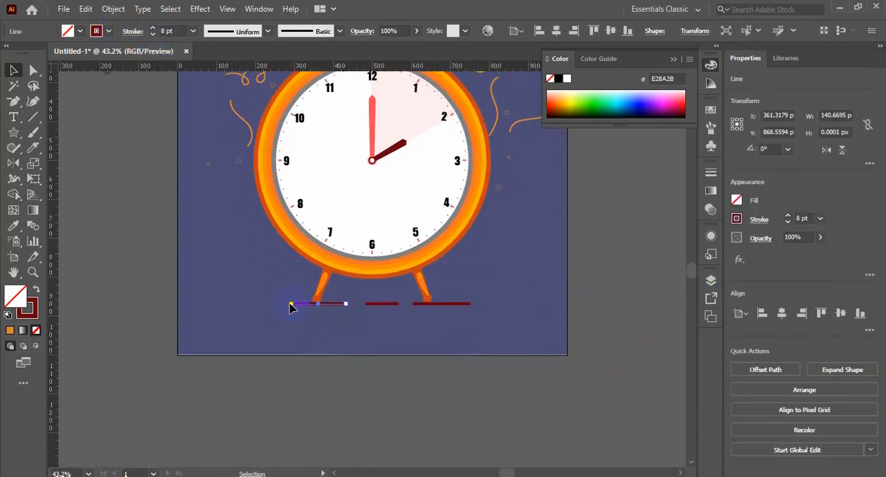
{"action": "left_click_drag", "start_coordinate": [277, 308], "coordinate": [276, 308]}
{"action": "left_click", "coordinate": [138, 323]}
{"action": "scroll", "coordinate": [164, 322], "scroll_direction": "up", "scroll_amount": 5}
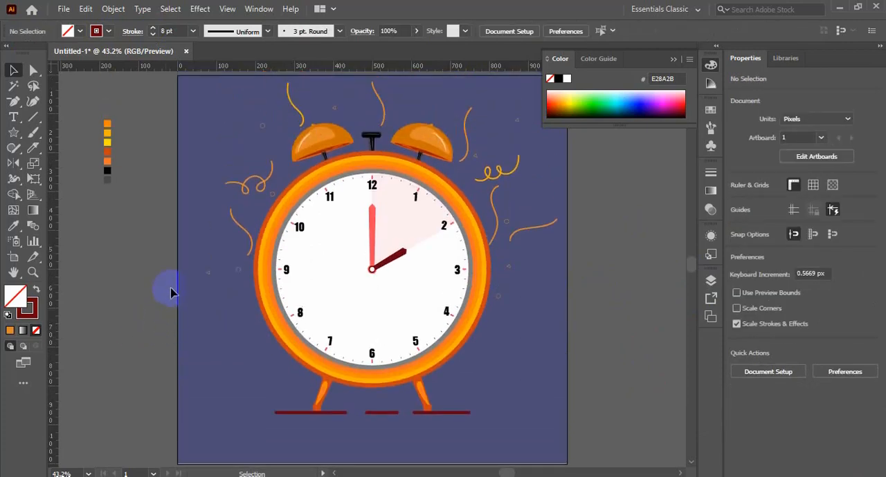
Step: Open Save for Web for the artwork and fit the whole image in the preview
{"action": "key", "text": "ctrl+KP_0"}
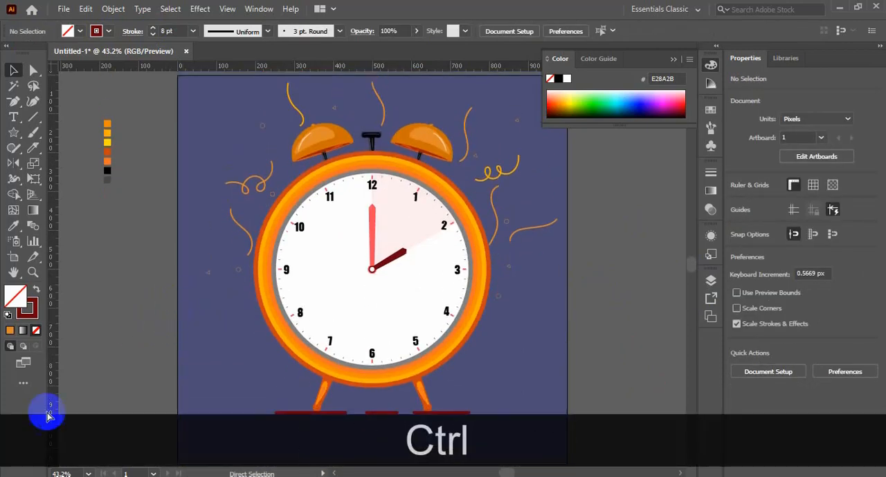
{"action": "key", "text": "ctrl+minus"}
{"action": "key", "text": "ctrl+minus"}
{"action": "key", "text": "ctrl+minus"}
{"action": "key", "text": "ctrl+alt+shift+s"}
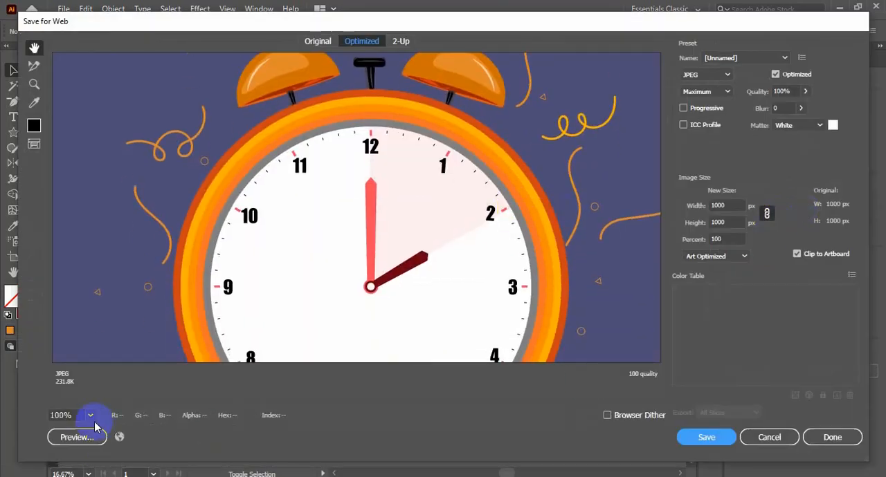
{"action": "left_click", "coordinate": [91, 416]}
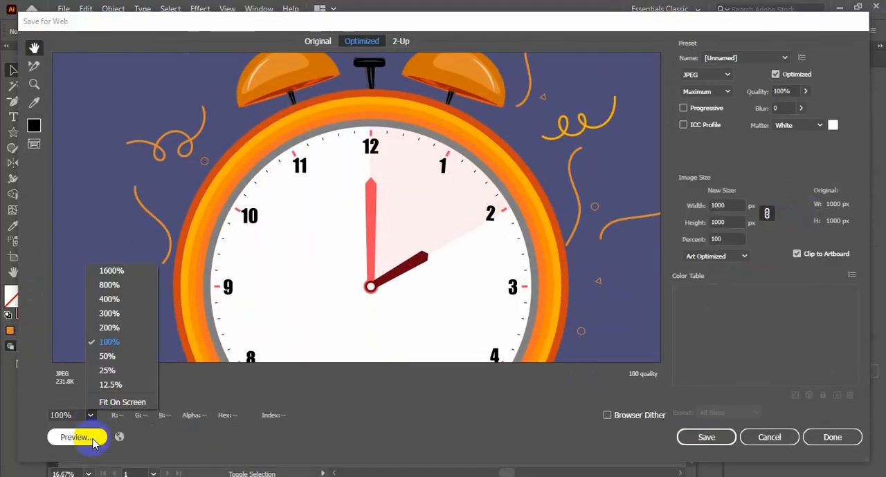
{"action": "left_click", "coordinate": [76, 435]}
{"action": "left_click", "coordinate": [90, 416]}
{"action": "left_click", "coordinate": [121, 403]}
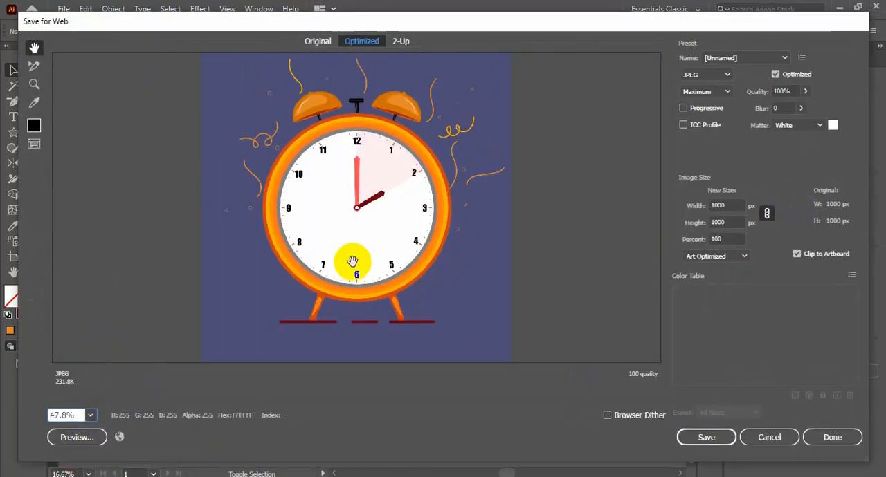
Step: Save the JPEG export as "Alarm Watch" in the Free pick folder on New Volume (F:)
{"action": "left_click", "coordinate": [719, 440]}
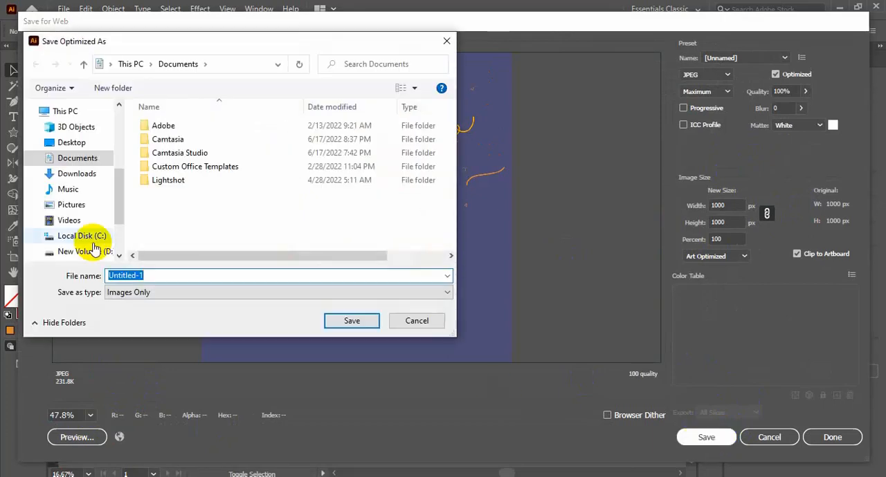
{"action": "type", "text": "A;a"}
{"action": "key", "text": "BackSpace"}
{"action": "key", "text": "BackSpace"}
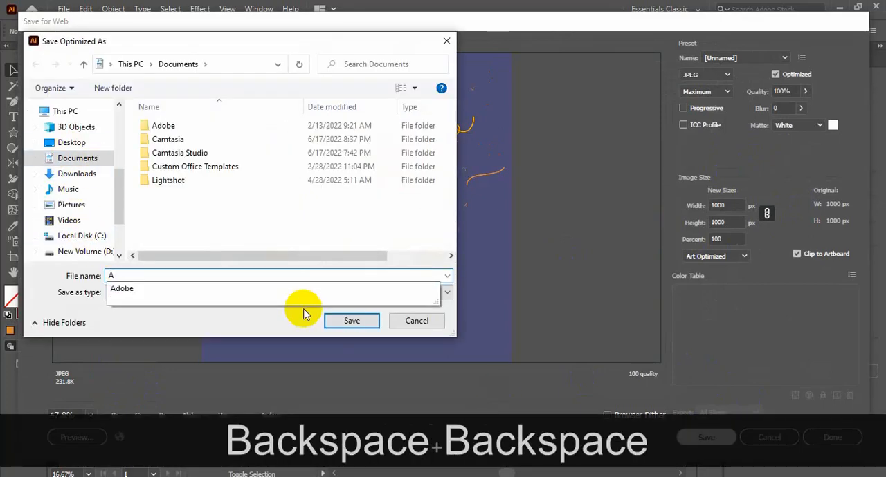
{"action": "type", "text": "larm Watch"}
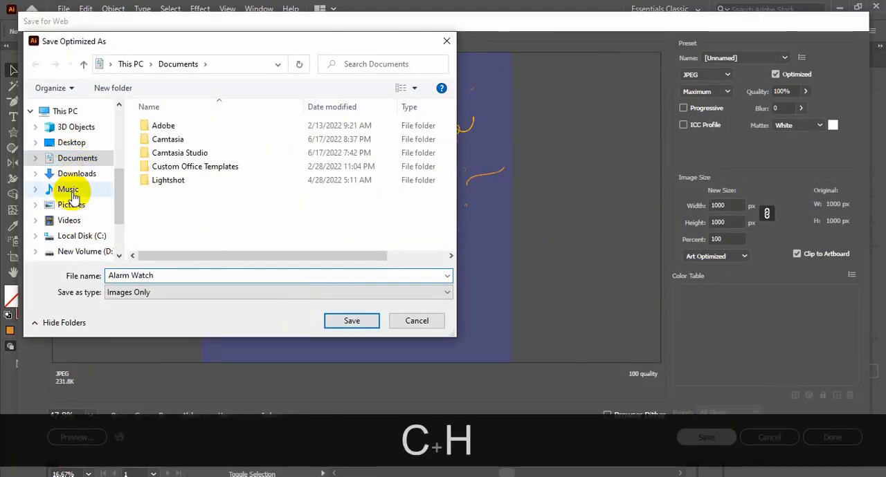
{"action": "scroll", "coordinate": [74, 192], "scroll_direction": "down", "scroll_amount": 2}
{"action": "left_click", "coordinate": [83, 230]}
{"action": "left_click", "coordinate": [80, 245]}
{"action": "scroll", "coordinate": [313, 227], "scroll_direction": "down", "scroll_amount": 1}
{"action": "double_click", "coordinate": [169, 161]}
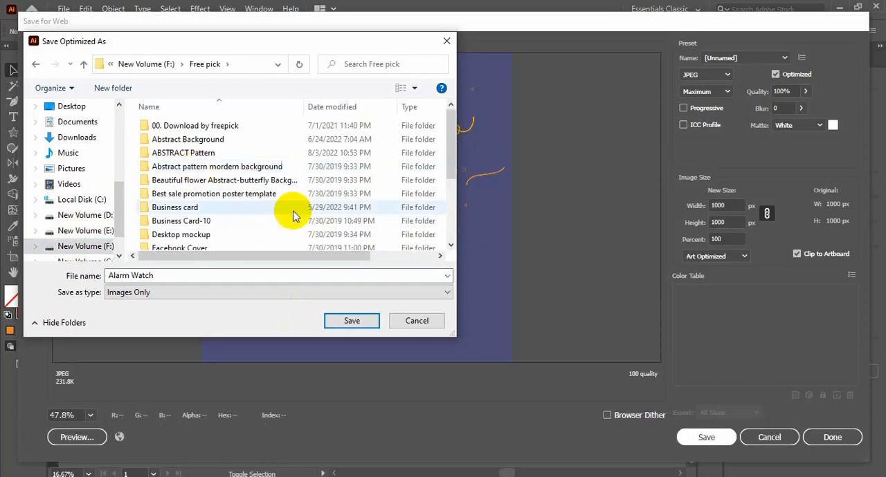
{"action": "left_click", "coordinate": [348, 321]}
Step: Save the document as an Adobe Illustrator file named "Alarm watch" in the Free pick folder, accepting the save options
{"action": "key", "text": "ctrl+shift+s"}
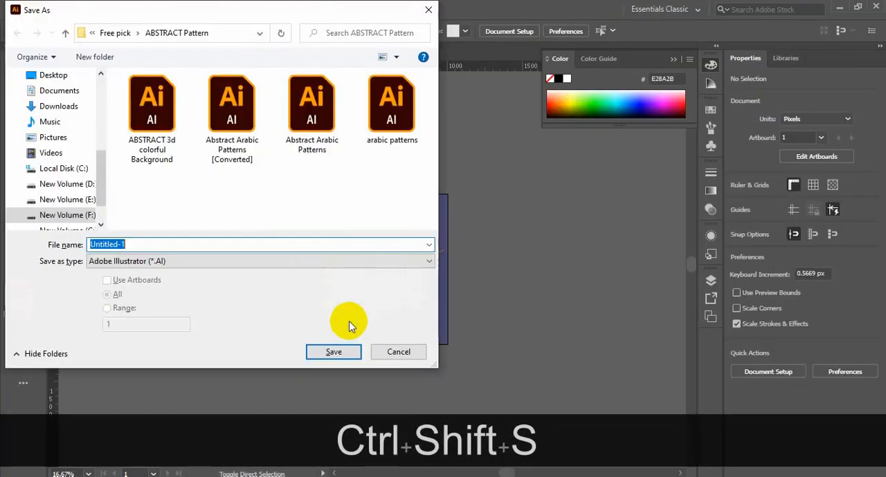
{"action": "type", "text": "A;a"}
{"action": "key", "text": "BackSpace"}
{"action": "key", "text": "BackSpace"}
{"action": "type", "text": "lar"}
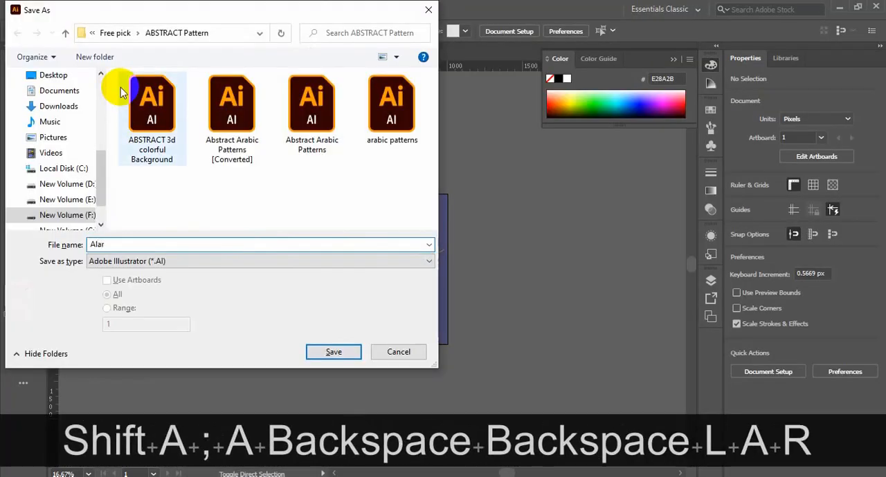
{"action": "type", "text": "m watch"}
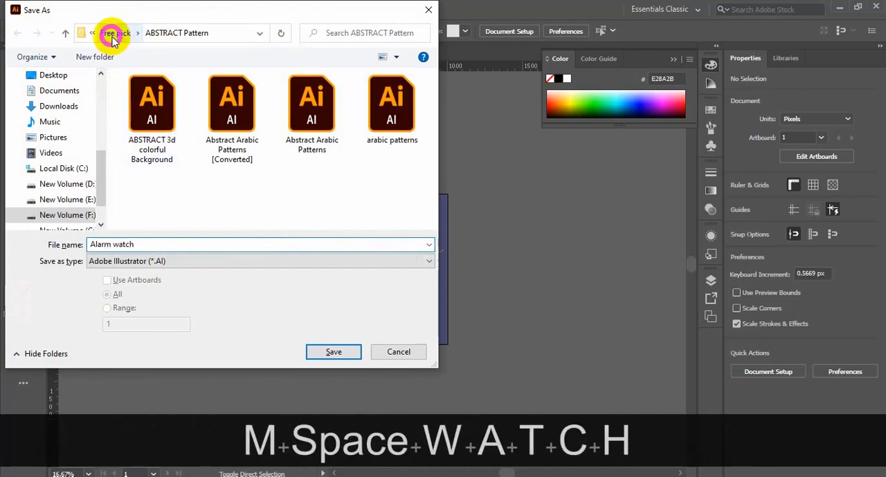
{"action": "left_click", "coordinate": [115, 32]}
{"action": "scroll", "coordinate": [295, 196], "scroll_direction": "down", "scroll_amount": 2}
{"action": "left_click", "coordinate": [334, 353]}
{"action": "left_click", "coordinate": [504, 262]}
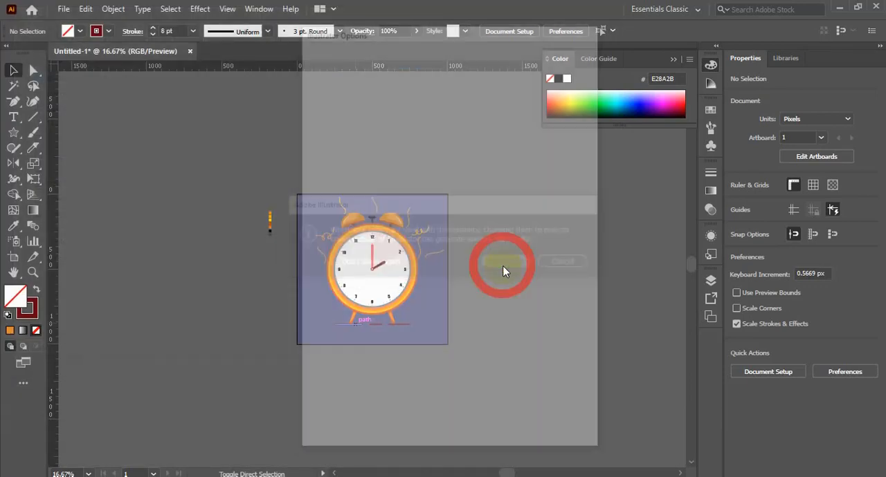